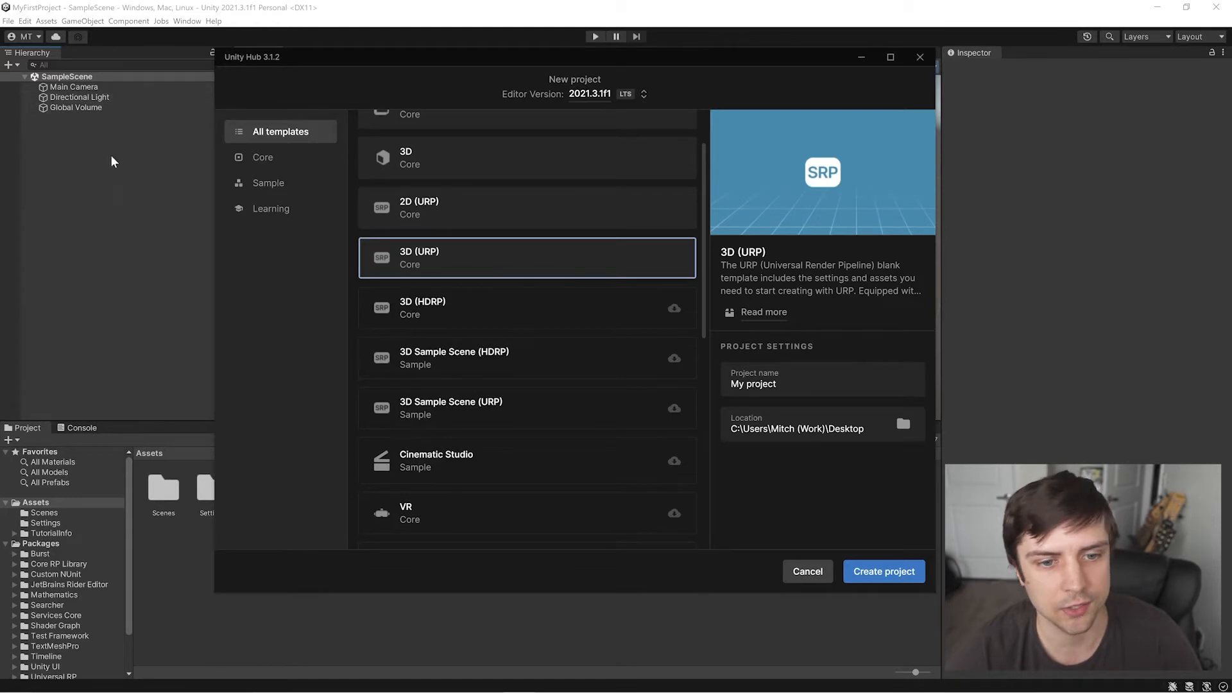
# Browse the new-project templates, viewing the details of 3D (HDRP), both 3D Sample Scenes, Cinematic Studio, VR and Third Person
pyautogui.click(439, 313)
pyautogui.click(491, 357)
pyautogui.click(508, 400)
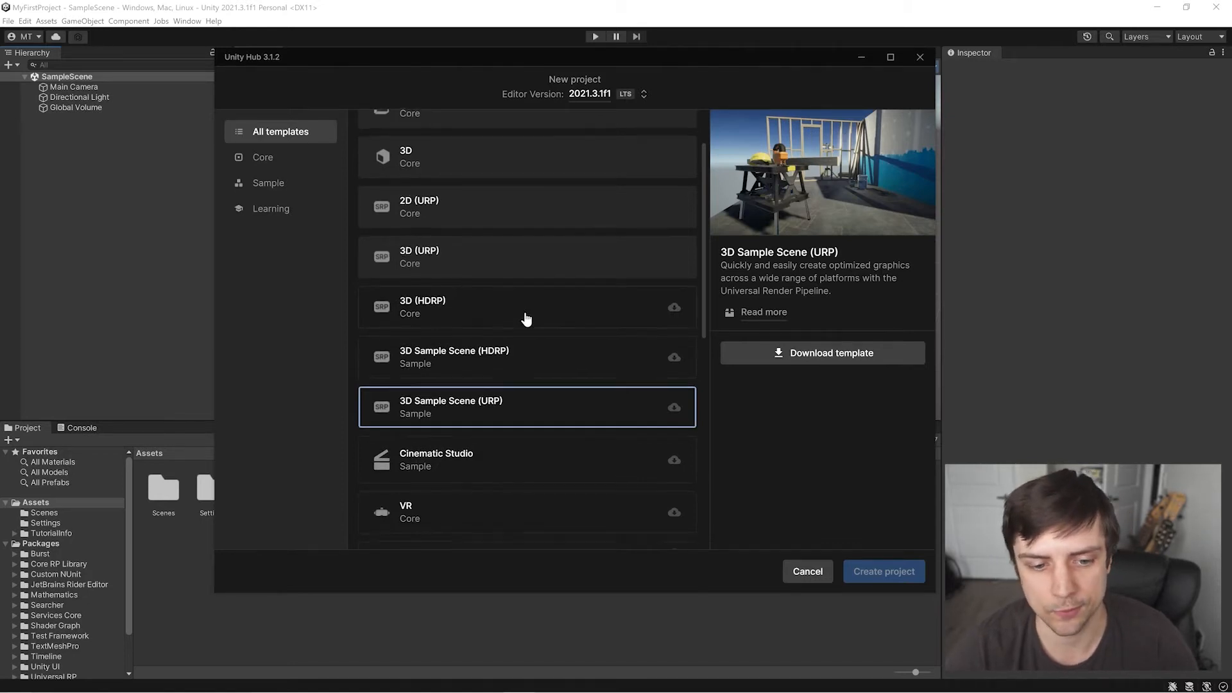
pyautogui.scroll(-1, 523, 319)
pyautogui.click(504, 399)
pyautogui.scroll(-1, 501, 422)
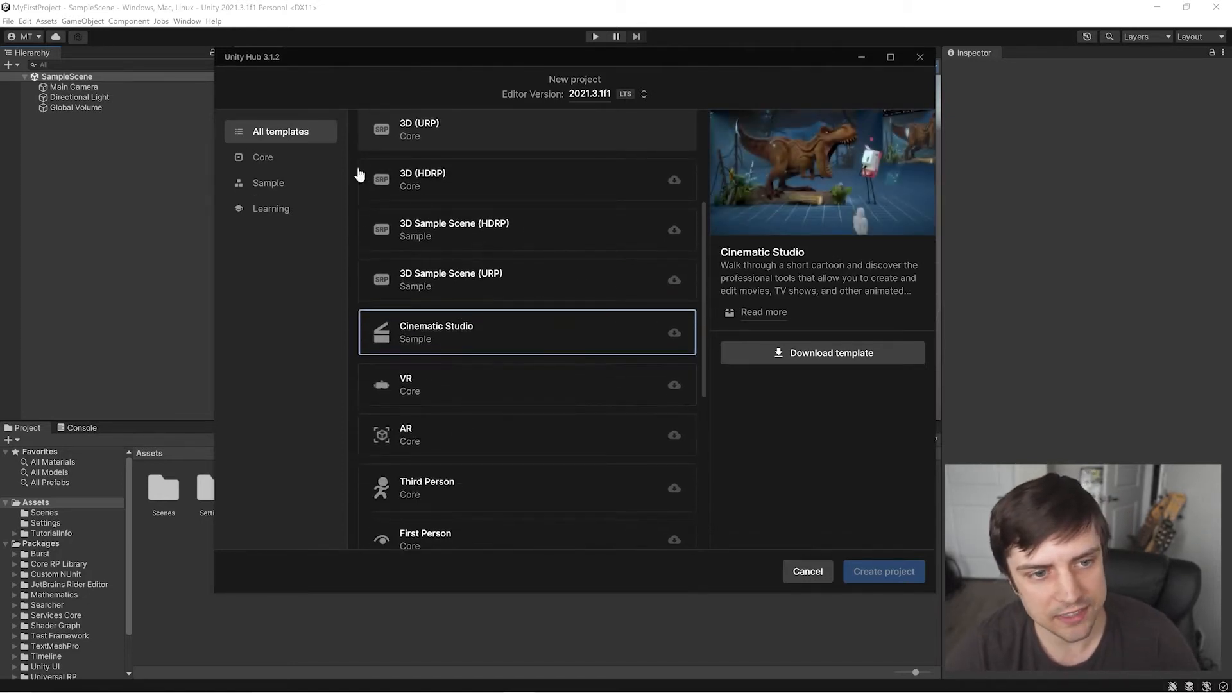
pyautogui.scroll(-1, 566, 337)
pyautogui.click(437, 324)
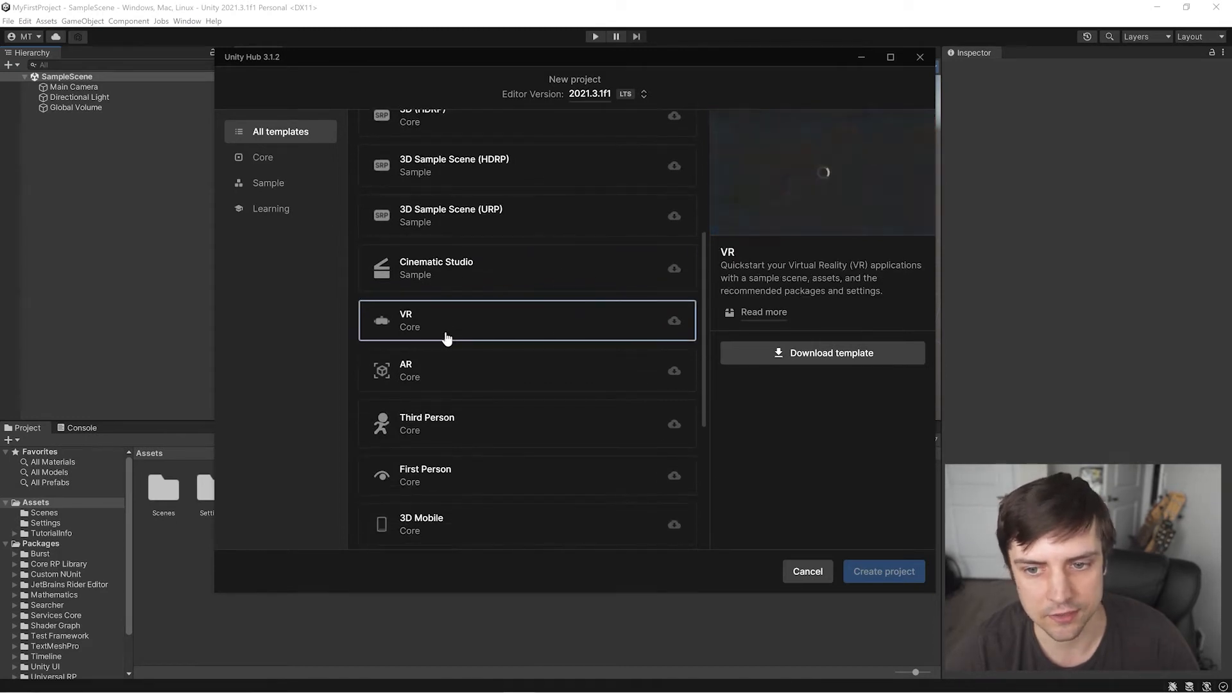
pyautogui.scroll(-2, 528, 432)
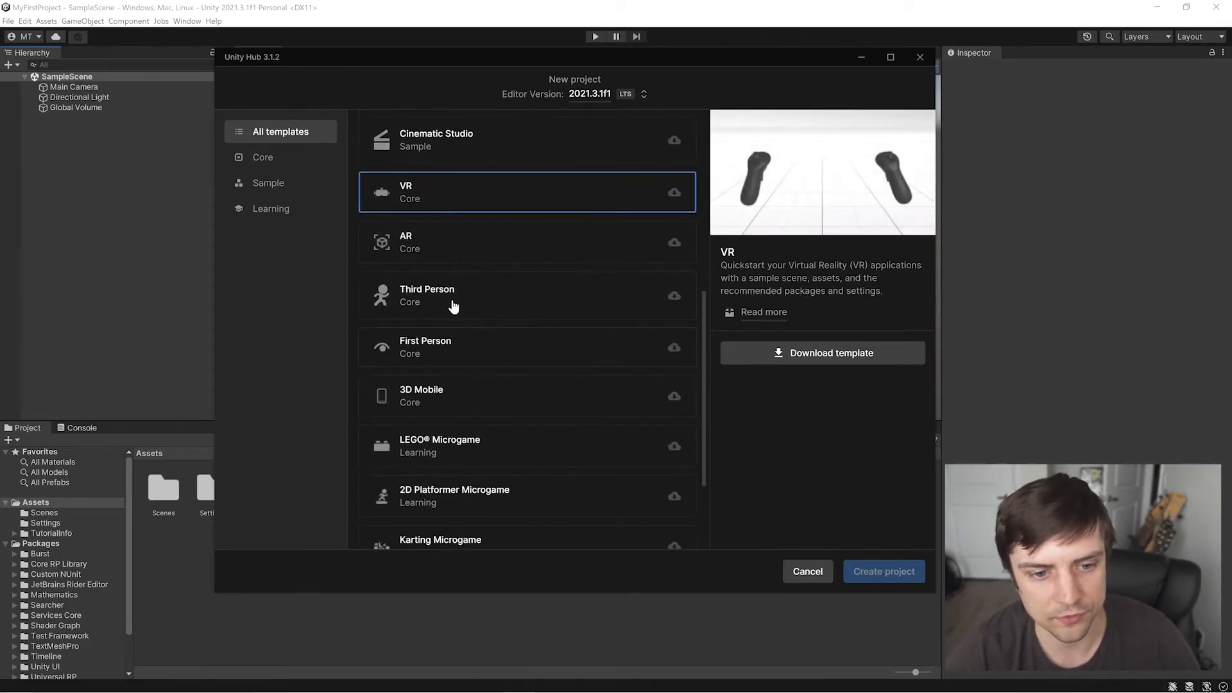
pyautogui.click(454, 302)
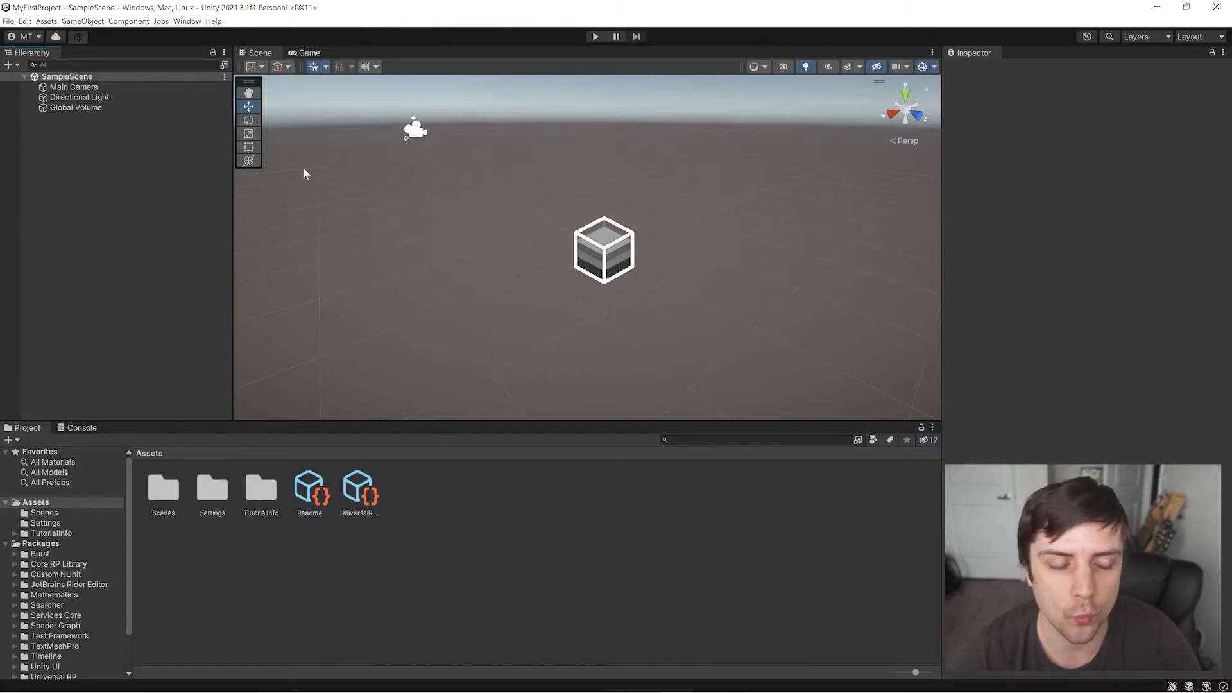
# Pan and rotate the scene view around the default camera, light and volume
pyautogui.moveTo(386, 137); pyautogui.dragTo(433, 234, button='middle')
pyautogui.moveTo(557, 266); pyautogui.dragTo(586, 276, button='middle')
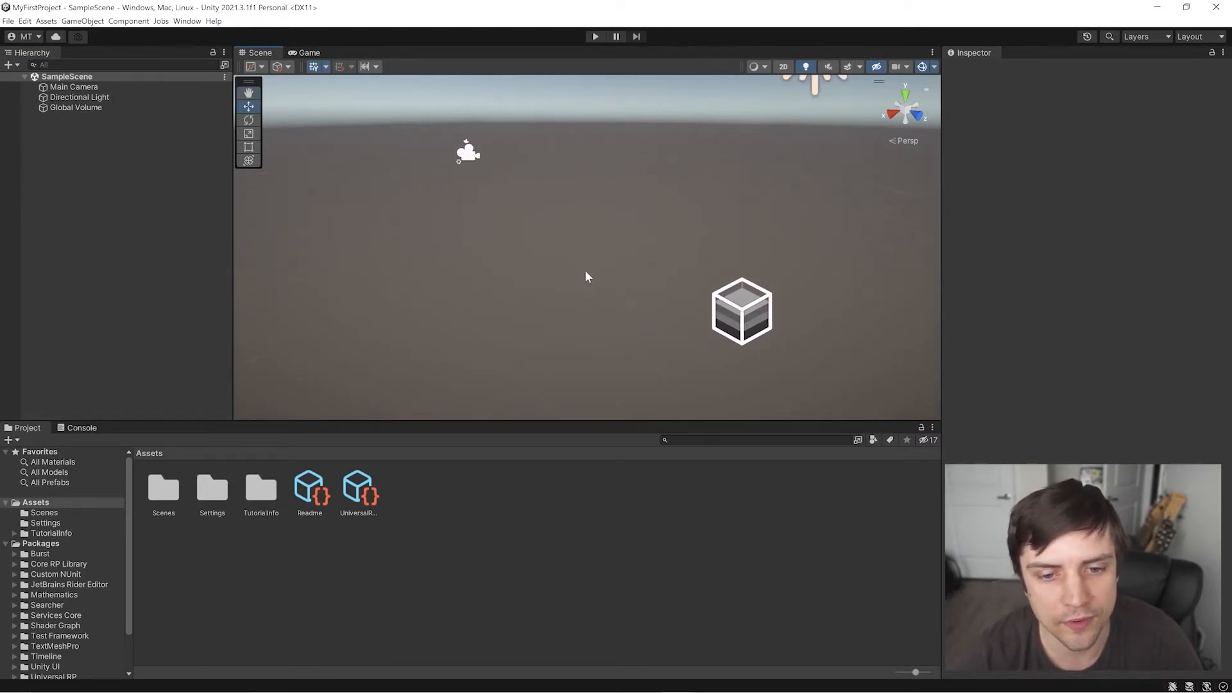
pyautogui.moveTo(501, 222); pyautogui.dragTo(622, 245, button='middle')
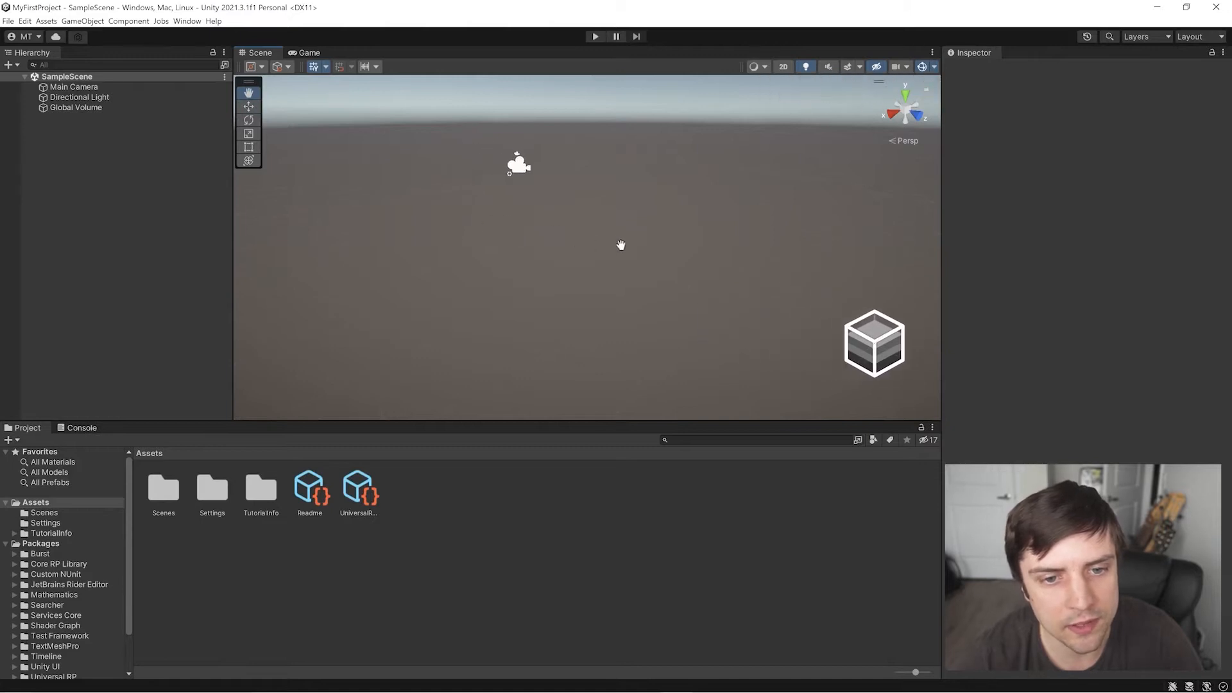
pyautogui.moveTo(430, 247); pyautogui.dragTo(478, 264, button='right')
pyautogui.moveTo(479, 264); pyautogui.dragTo(524, 300, button='middle')
pyautogui.moveTo(524, 300); pyautogui.dragTo(425, 307, button='right')
pyautogui.moveTo(425, 307); pyautogui.dragTo(473, 295, button='middle')
pyautogui.moveTo(473, 294); pyautogui.dragTo(461, 279, button='right')
pyautogui.scroll(-3, 461, 279)
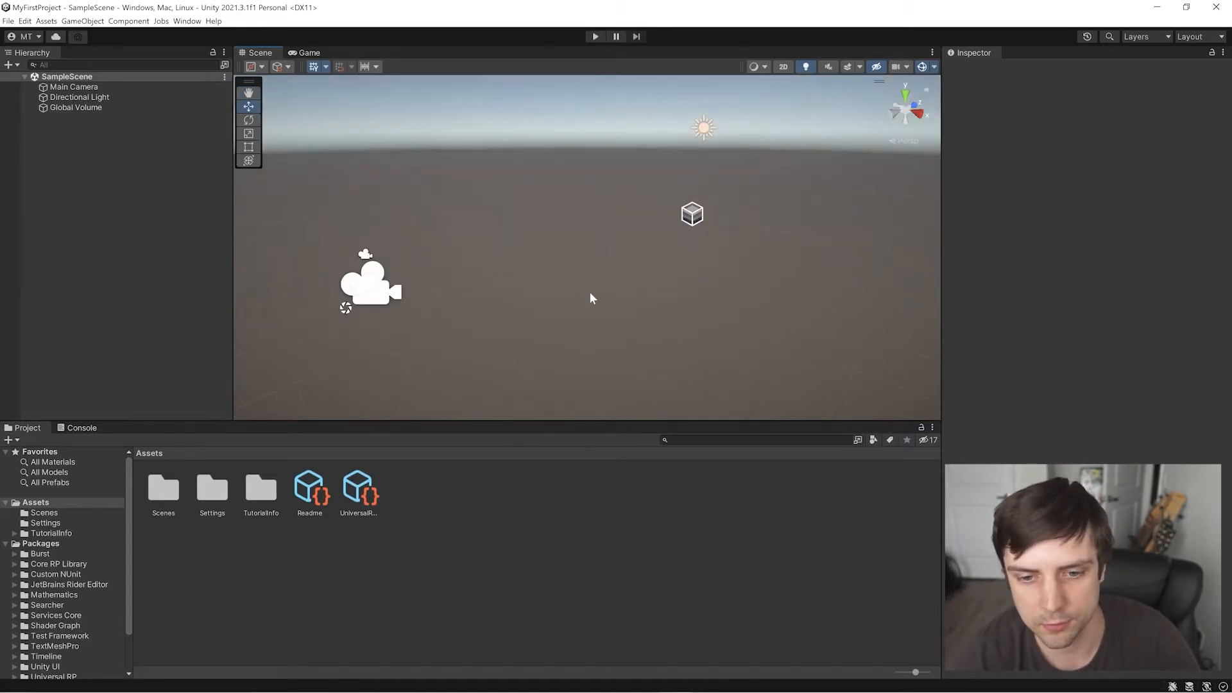
# Zoom in and out on the sample scene and orbit around its default objects
pyautogui.scroll(3, 591, 298)
pyautogui.scroll(-2, 591, 299)
pyautogui.scroll(1, 591, 299)
pyautogui.scroll(-2, 597, 309)
pyautogui.scroll(3, 602, 314)
pyautogui.scroll(-2, 602, 309)
pyautogui.moveTo(678, 242); pyautogui.dragTo(625, 261, button='middle')
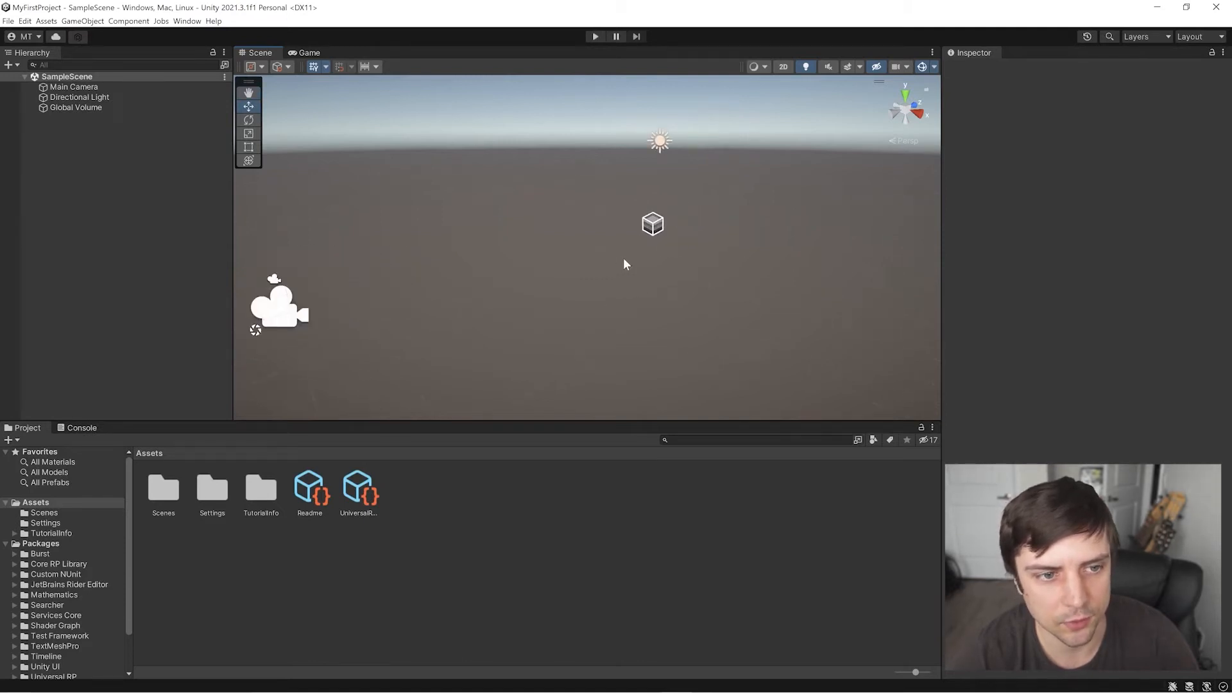
pyautogui.keyDown('alt'); pyautogui.moveTo(625, 261); pyautogui.dragTo(622, 270); pyautogui.keyUp('alt')
pyautogui.moveTo(622, 270); pyautogui.dragTo(611, 319, button='middle')
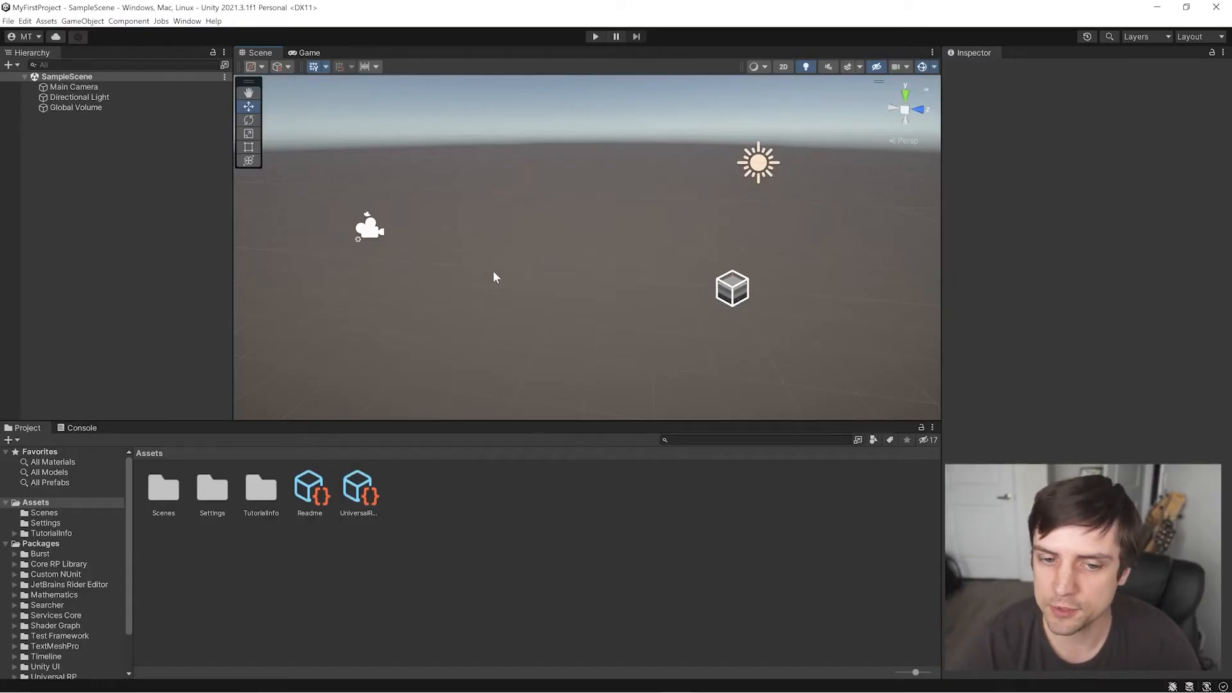
# View the camera, light and volume from several sides by repeatedly panning, rotating and zooming the scene
pyautogui.moveTo(484, 265); pyautogui.dragTo(539, 276, button='middle')
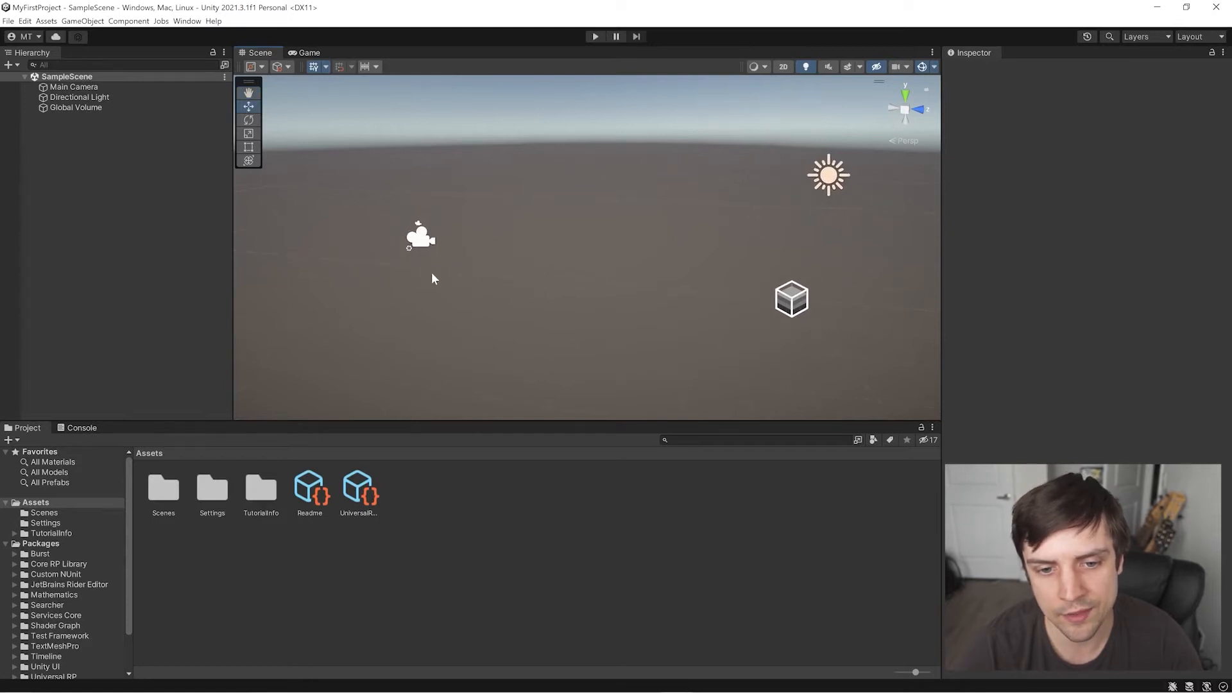
pyautogui.moveTo(484, 268); pyautogui.dragTo(596, 278, button='right')
pyautogui.scroll(-2, 505, 285)
pyautogui.scroll(3, 530, 276)
pyautogui.scroll(-3, 538, 270)
pyautogui.scroll(4, 544, 280)
pyautogui.scroll(-4, 544, 283)
pyautogui.moveTo(495, 286); pyautogui.dragTo(656, 266, button='middle')
pyautogui.moveTo(520, 295); pyautogui.dragTo(574, 295, button='right')
pyautogui.moveTo(574, 295); pyautogui.dragTo(759, 302, button='middle')
pyautogui.moveTo(385, 296); pyautogui.dragTo(547, 295, button='right')
pyautogui.moveTo(547, 295); pyautogui.dragTo(673, 281, button='middle')
pyautogui.moveTo(540, 317); pyautogui.dragTo(709, 318, button='right')
pyautogui.moveTo(463, 285); pyautogui.dragTo(581, 277, button='middle')
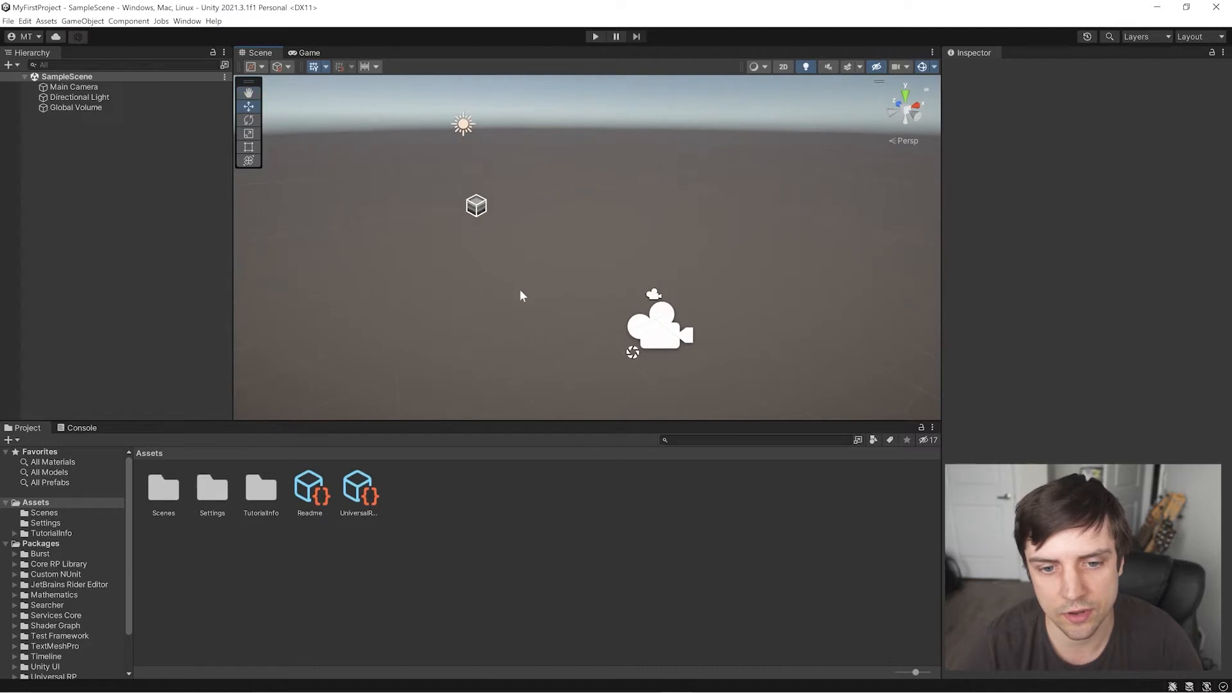
pyautogui.moveTo(514, 292); pyautogui.dragTo(574, 292, button='right')
pyautogui.moveTo(533, 306); pyautogui.dragTo(635, 307, button='middle')
pyautogui.moveTo(552, 263); pyautogui.dragTo(608, 294, button='right')
pyautogui.moveTo(523, 167); pyautogui.dragTo(552, 247, button='middle')
pyautogui.moveTo(553, 248); pyautogui.dragTo(570, 300, button='right')
pyautogui.moveTo(509, 291); pyautogui.dragTo(581, 289, button='middle')
pyautogui.moveTo(513, 289); pyautogui.dragTo(572, 292, button='right')
pyautogui.moveTo(514, 291); pyautogui.dragTo(614, 240, button='middle')
pyautogui.moveTo(577, 289); pyautogui.dragTo(612, 257, button='right')
pyautogui.moveTo(551, 290); pyautogui.dragTo(603, 246, button='middle')
pyautogui.moveTo(507, 252); pyautogui.dragTo(538, 252, button='right')
pyautogui.moveTo(566, 263); pyautogui.dragTo(618, 270, button='middle')
pyautogui.moveTo(617, 271); pyautogui.dragTo(588, 272, button='right')
pyautogui.scroll(-2, 588, 272)
pyautogui.moveTo(588, 271); pyautogui.dragTo(549, 275, button='middle')
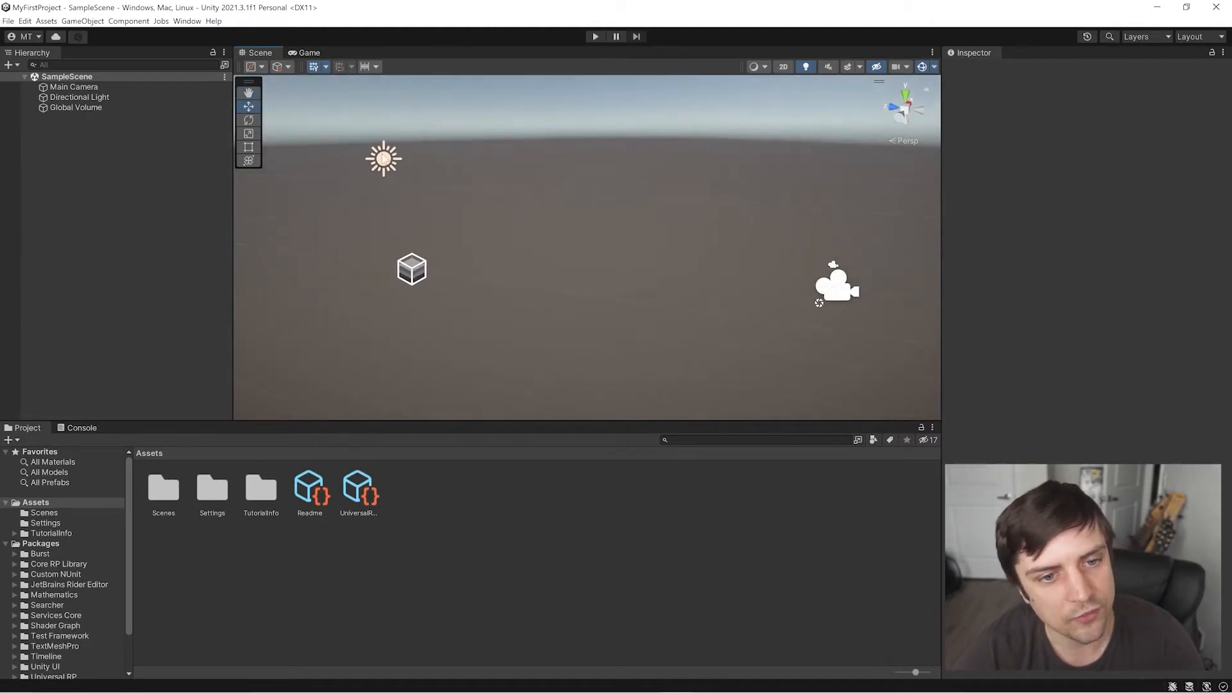
# Select the Directional Light, Main Camera and Global Volume in turn to locate each object in the scene
pyautogui.click(386, 160)
pyautogui.click(844, 287)
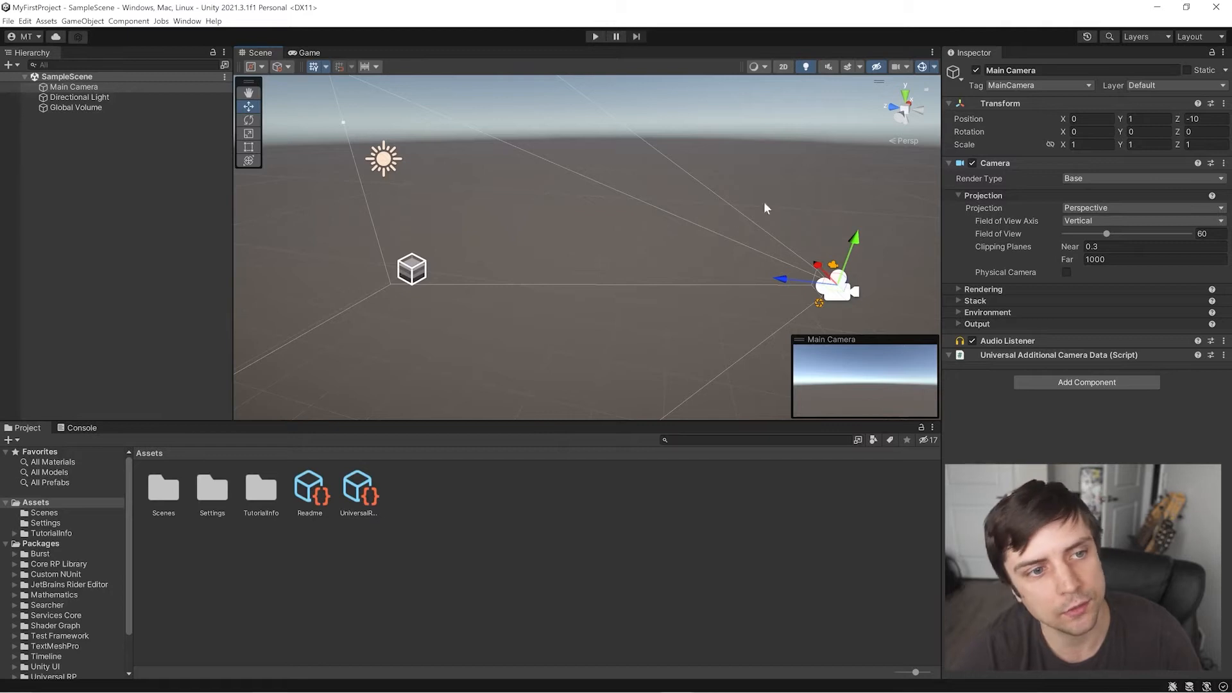
pyautogui.click(68, 97)
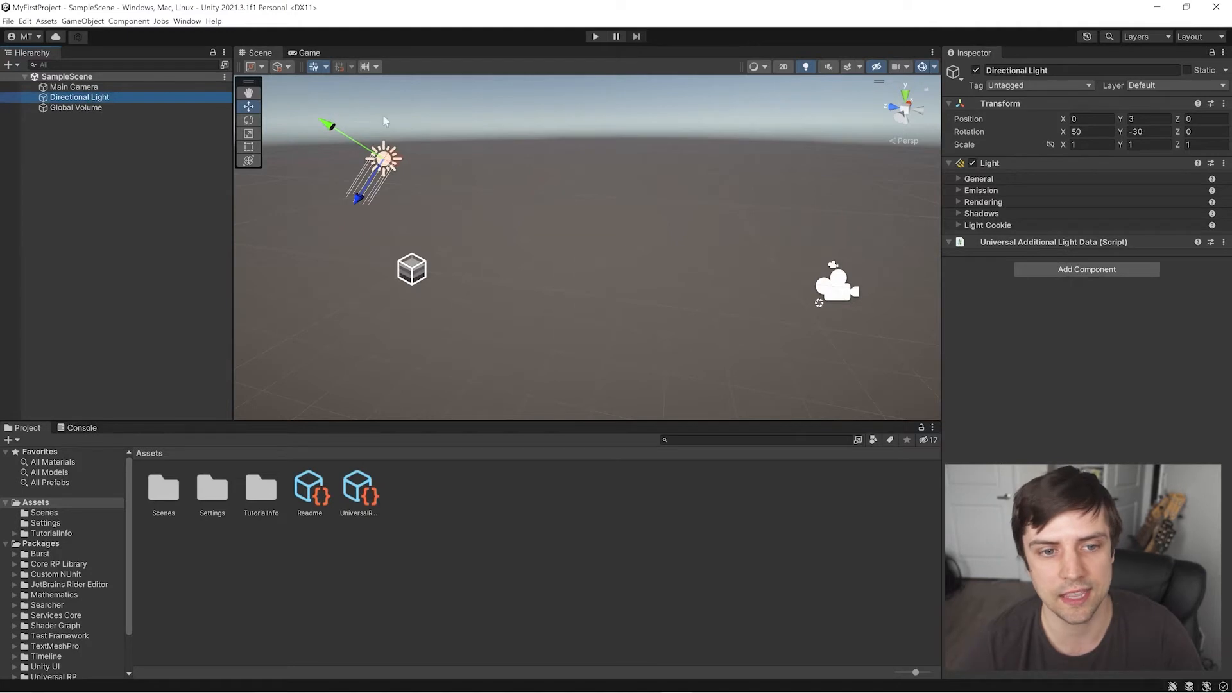
pyautogui.click(75, 89)
pyautogui.click(76, 96)
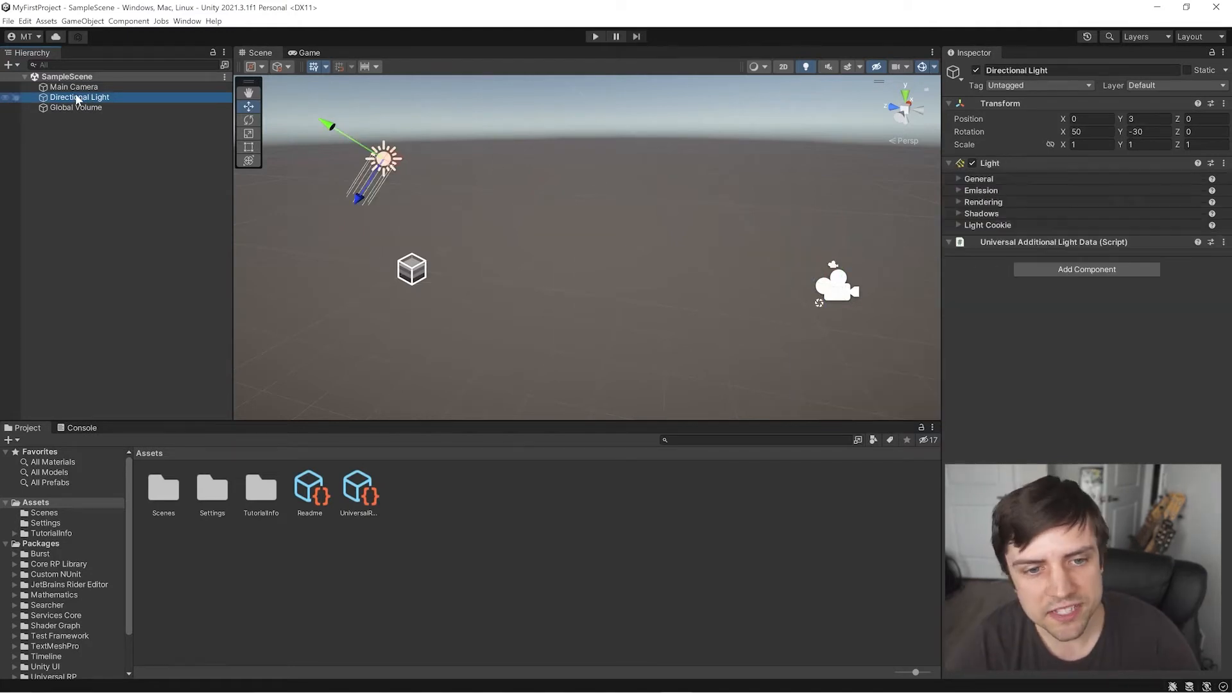
pyautogui.click(76, 107)
pyautogui.click(71, 97)
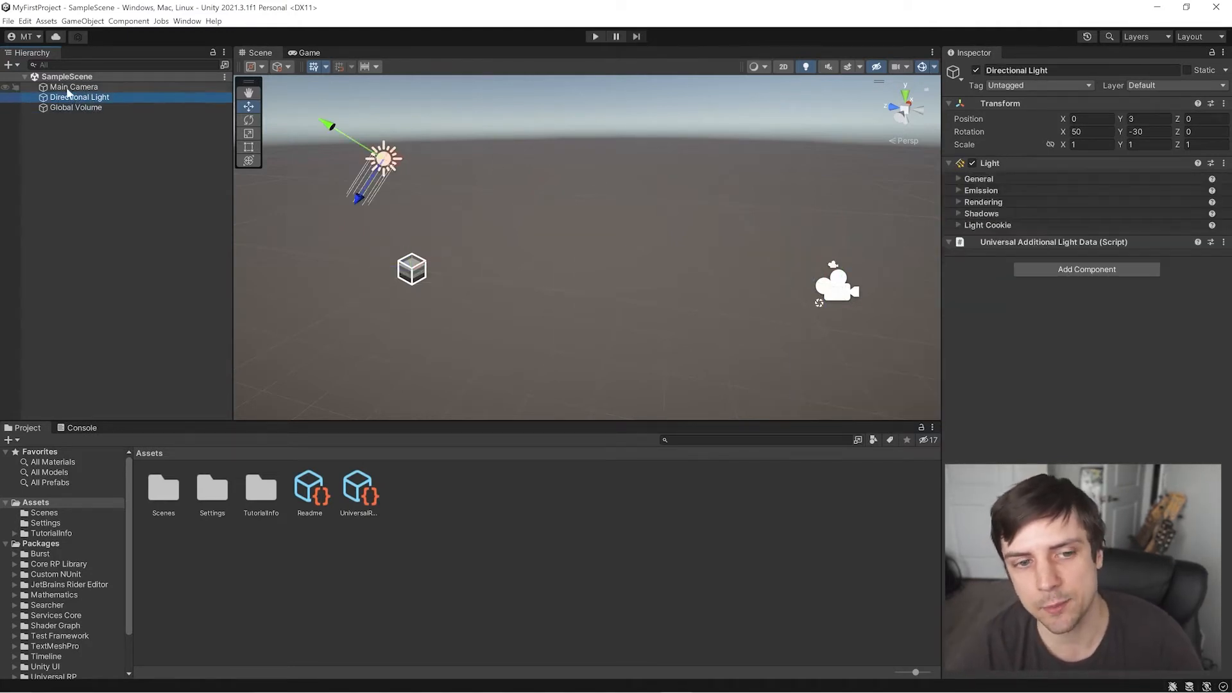
pyautogui.click(63, 87)
pyautogui.click(63, 97)
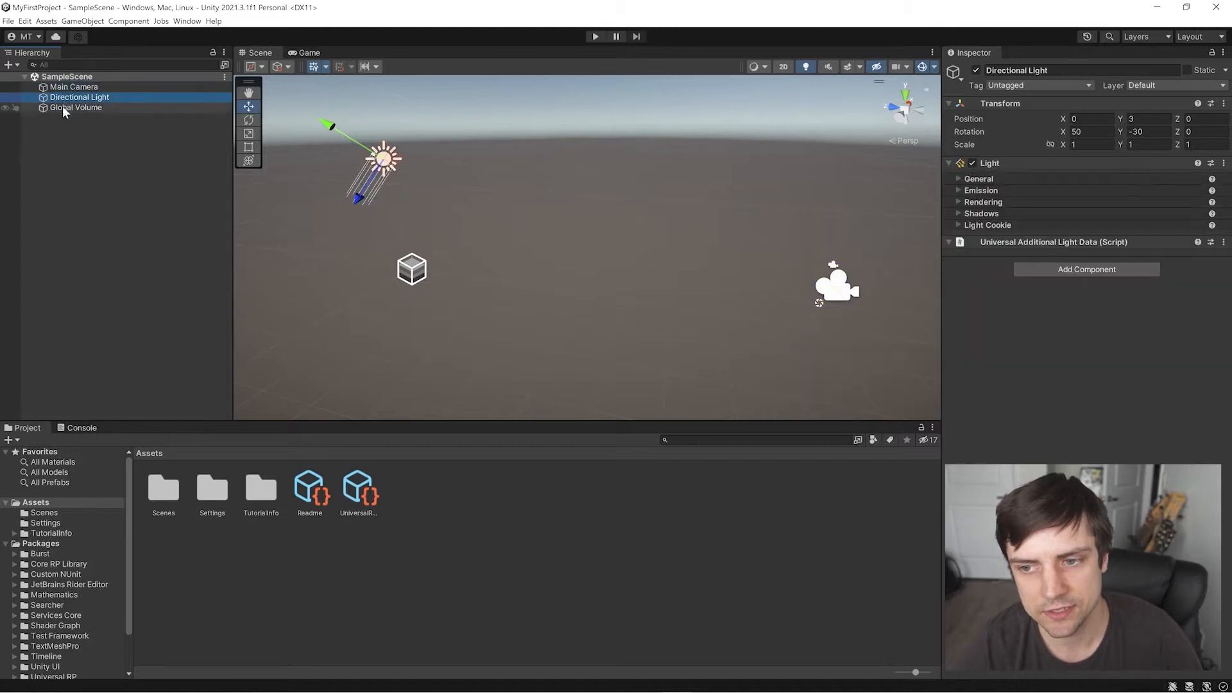
pyautogui.click(62, 106)
pyautogui.click(63, 97)
pyautogui.click(64, 88)
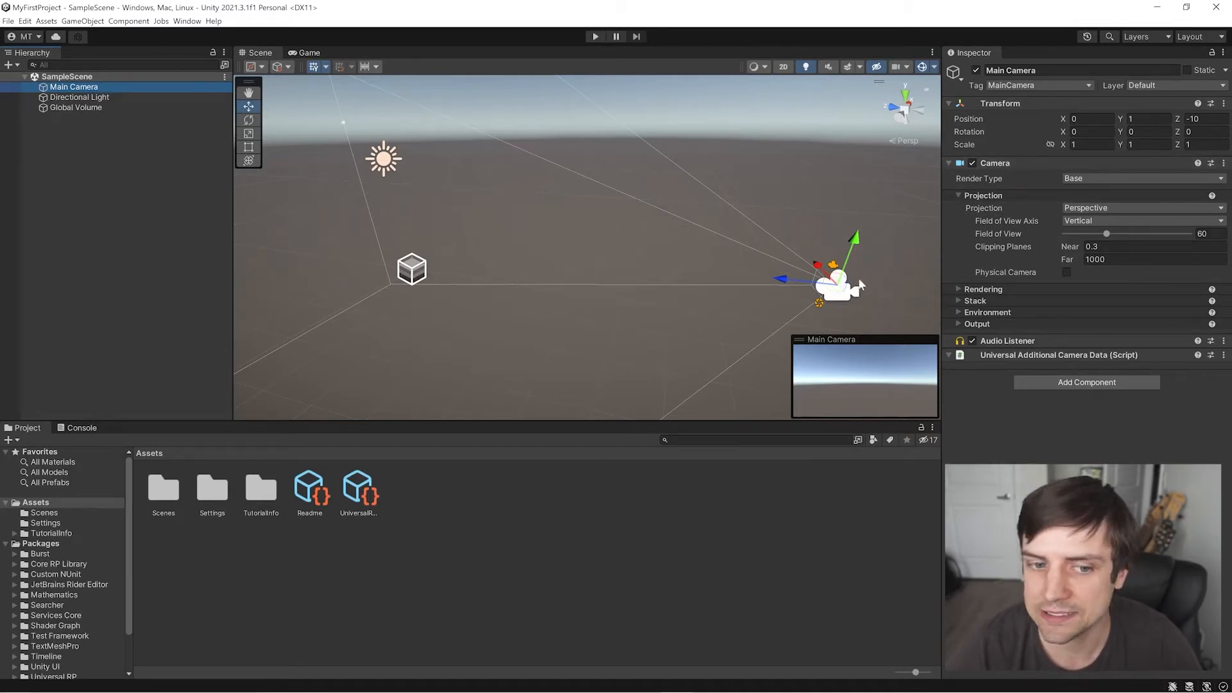
# Compare the component settings of the Directional Light, Global Volume and Main Camera
pyautogui.click(80, 100)
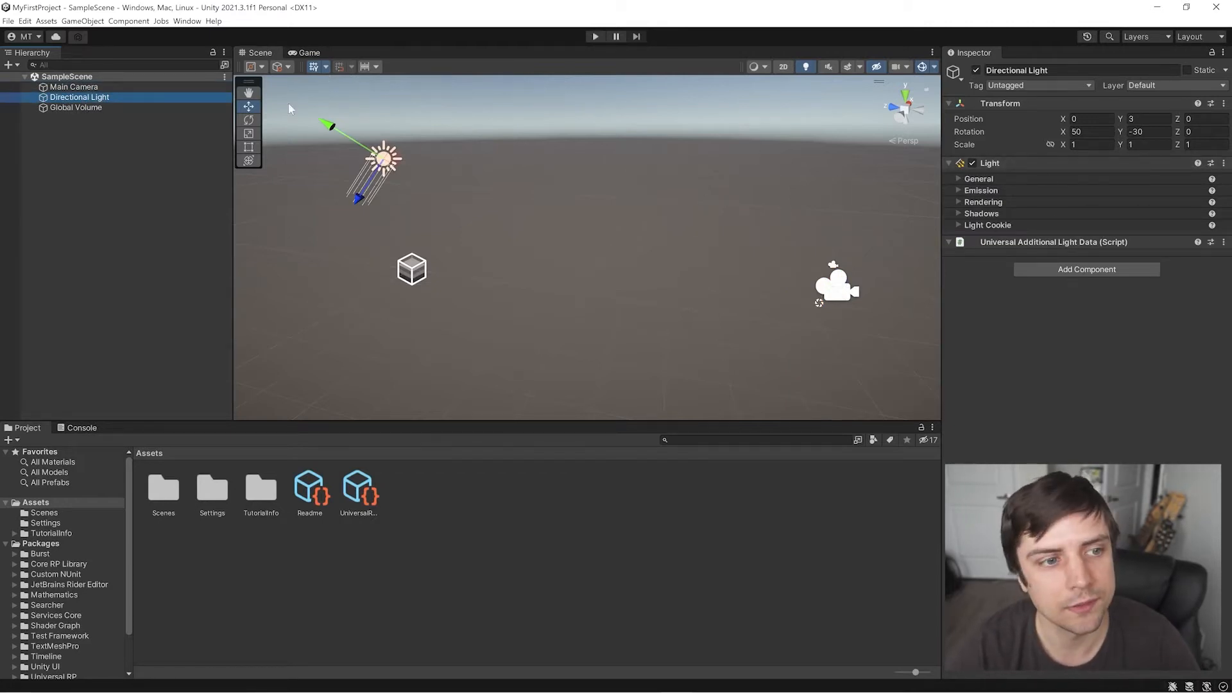
pyautogui.click(119, 109)
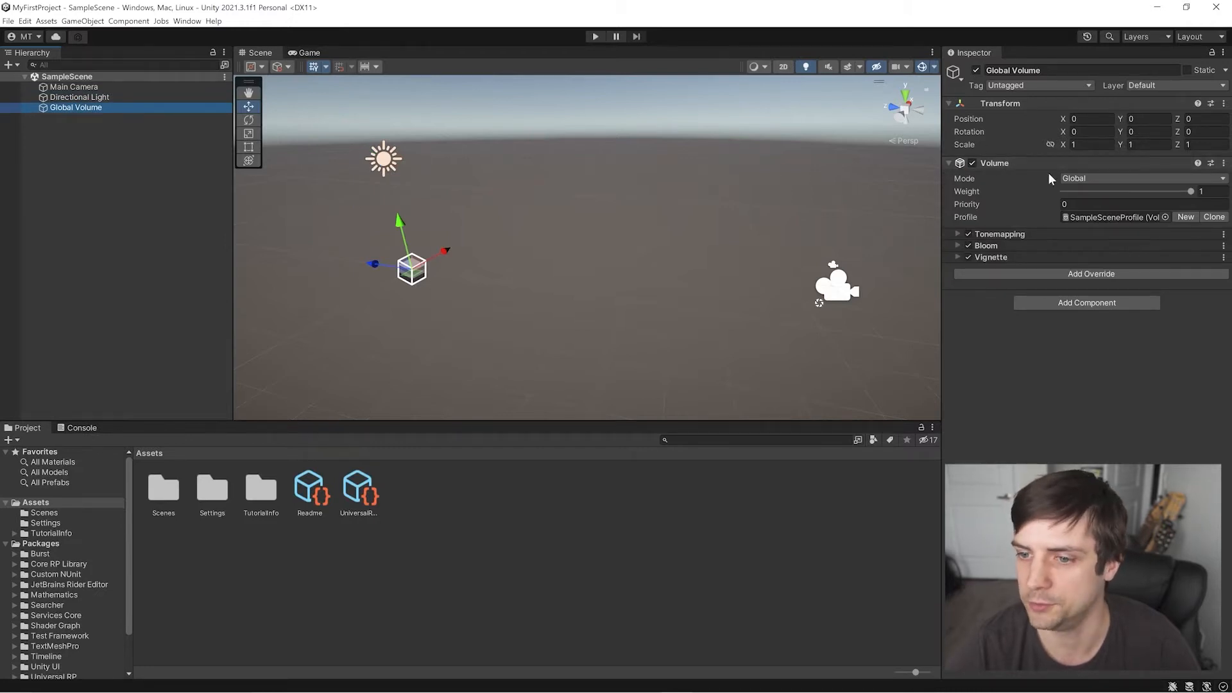
pyautogui.click(93, 87)
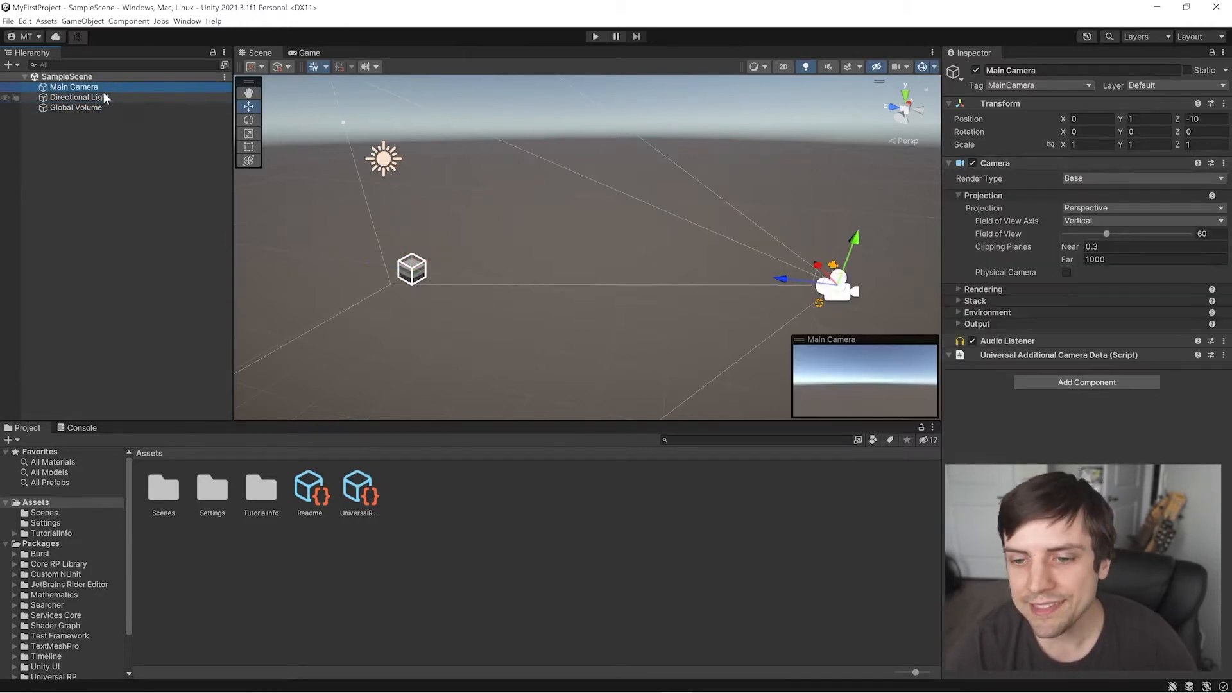
pyautogui.click(106, 97)
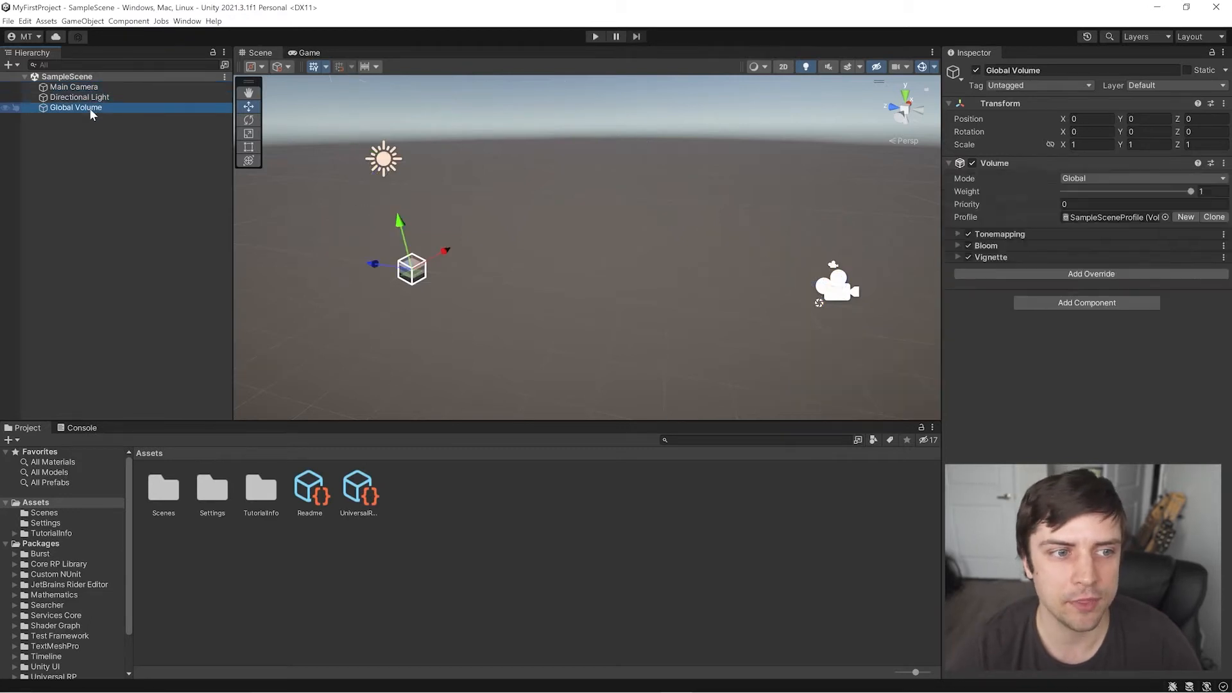
pyautogui.click(89, 89)
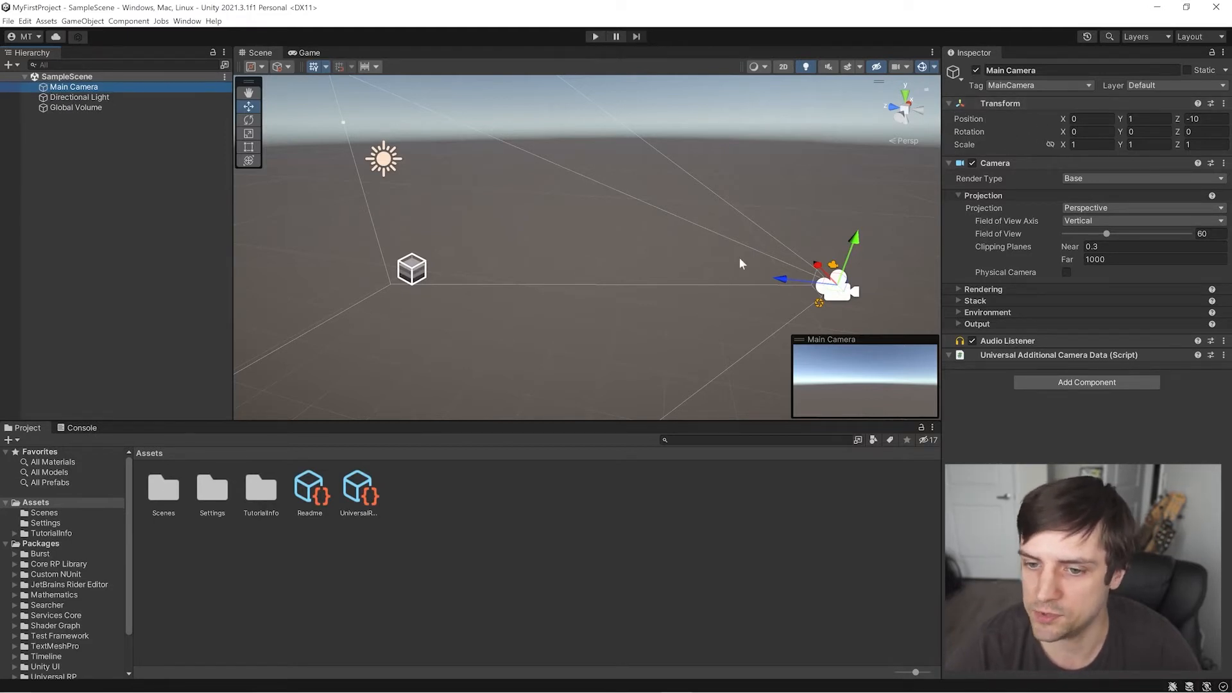
# Adjust the Main Camera's position to about -0.59, 1.99, -8.99 and its rotation to about 16.57, 5.68, -17.94
pyautogui.moveTo(1064, 118)
pyautogui.mouseDown()
pyautogui.moveTo(1047, 117)
pyautogui.moveTo(1083, 117)
pyautogui.moveTo(1040, 121)
pyautogui.moveTo(1099, 117)
pyautogui.moveTo(1034, 121)
pyautogui.moveTo(1081, 118)
pyautogui.moveTo(1049, 119)
pyautogui.mouseUp()
pyautogui.moveTo(1124, 122); pyautogui.dragTo(1155, 122)
pyautogui.moveTo(1063, 131); pyautogui.dragTo(2, 126)
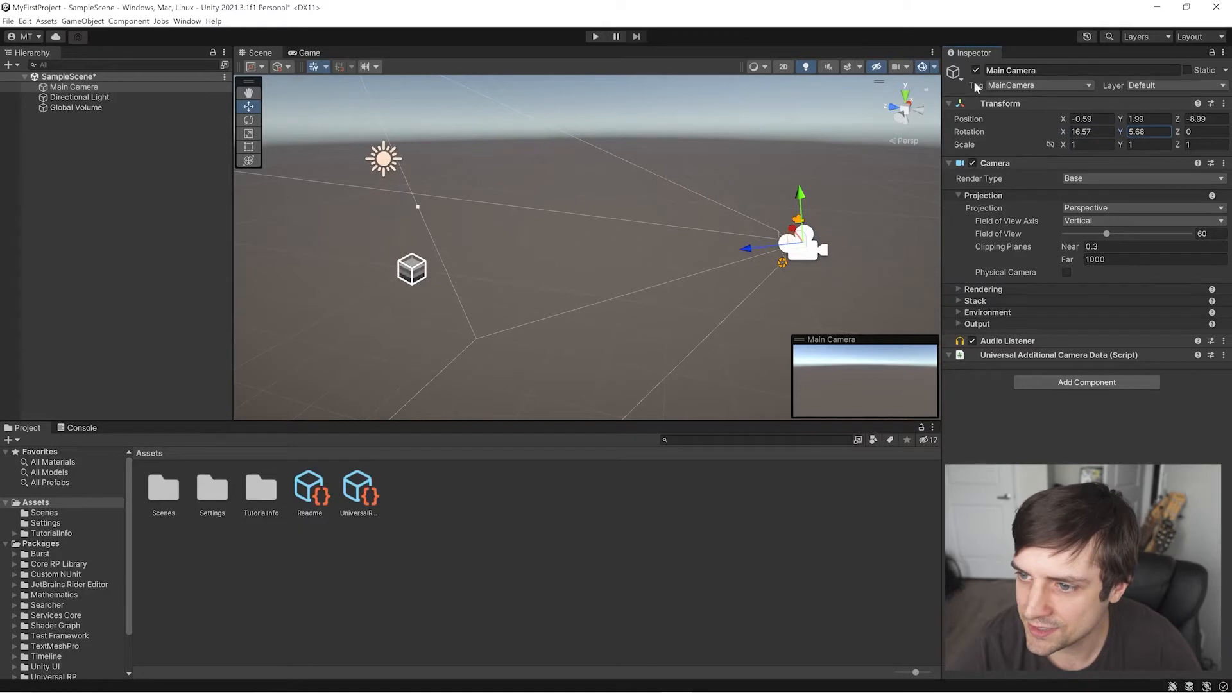
pyautogui.moveTo(1178, 131); pyautogui.dragTo(1040, 156)
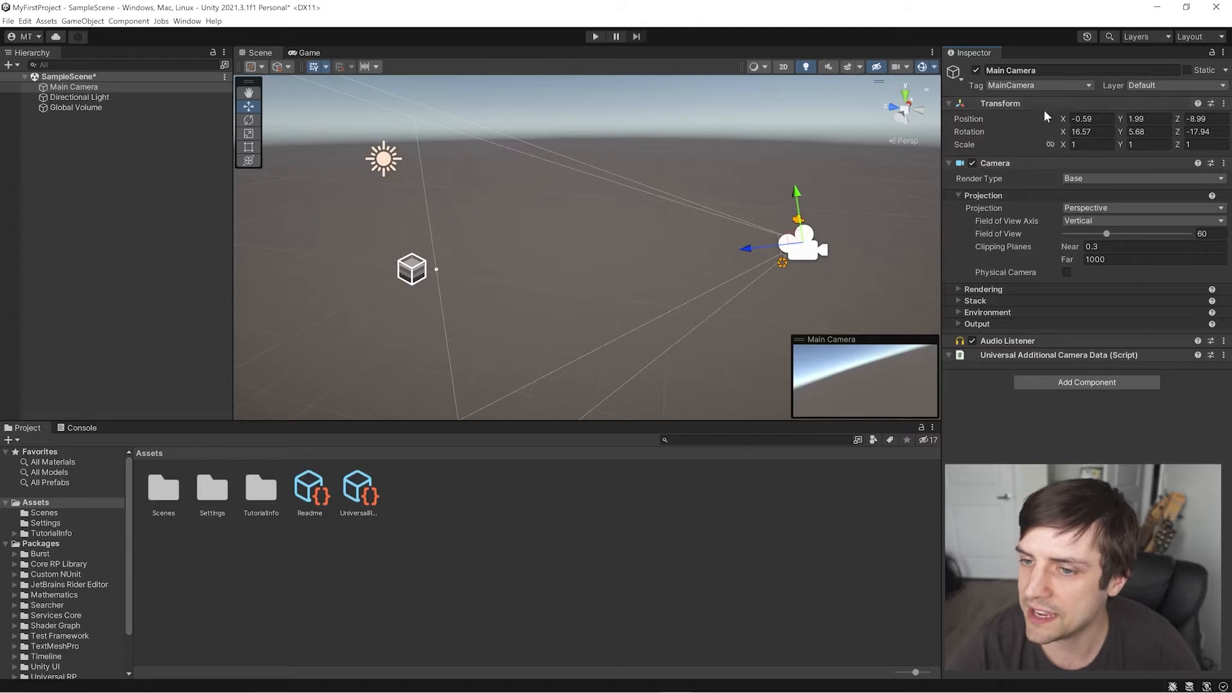
# Reset the Main Camera's Transform component and frame the camera in the scene view
pyautogui.click(1223, 106)
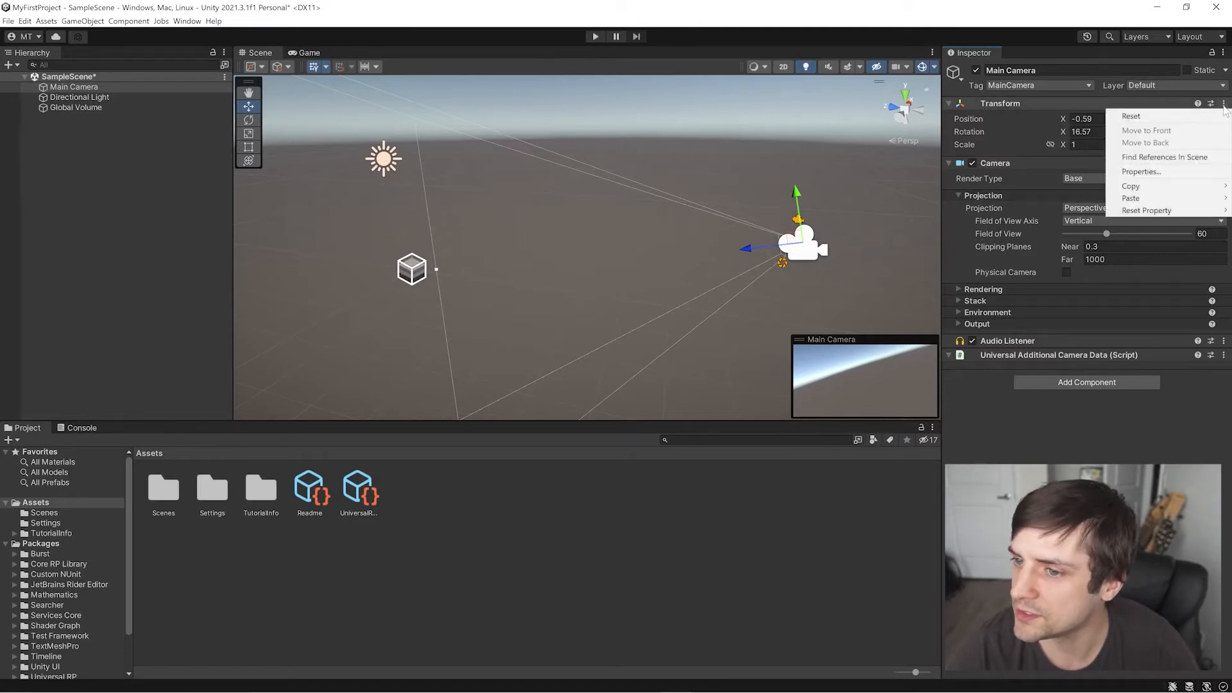
pyautogui.click(1131, 117)
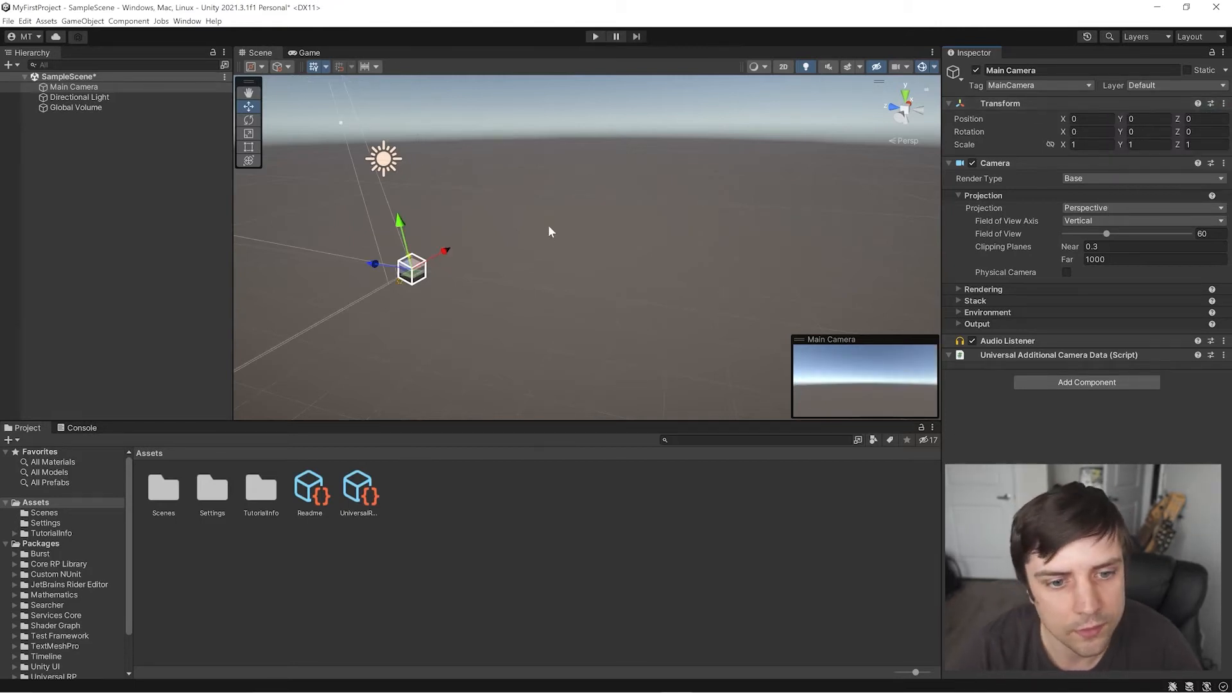
pyautogui.press('f')
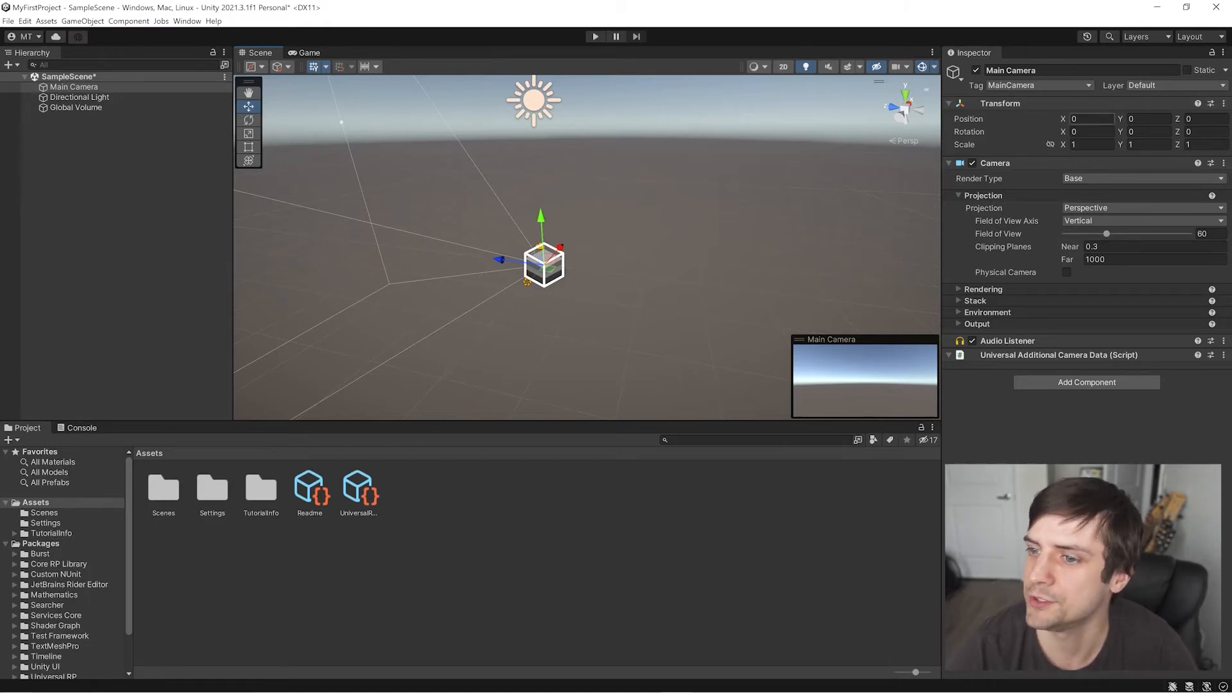
pyautogui.moveTo(606, 258); pyautogui.dragTo(660, 253, button='middle')
pyautogui.scroll(3, 825, 263)
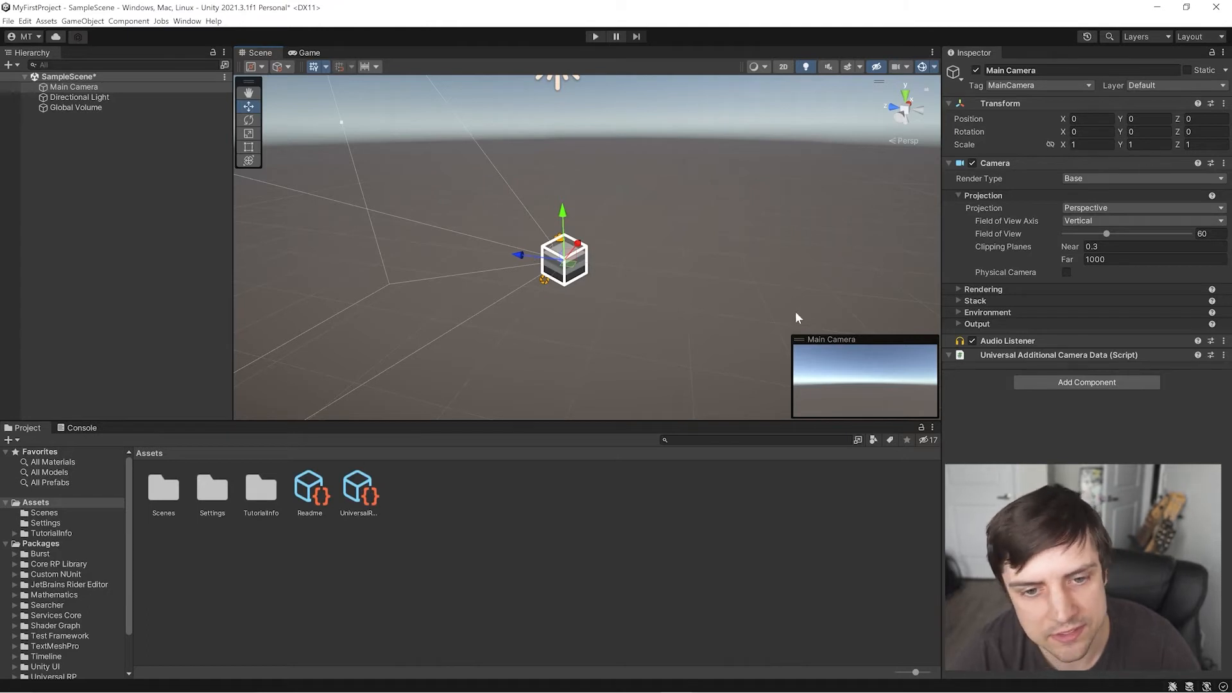
pyautogui.moveTo(748, 217); pyautogui.dragTo(720, 195, button='right')
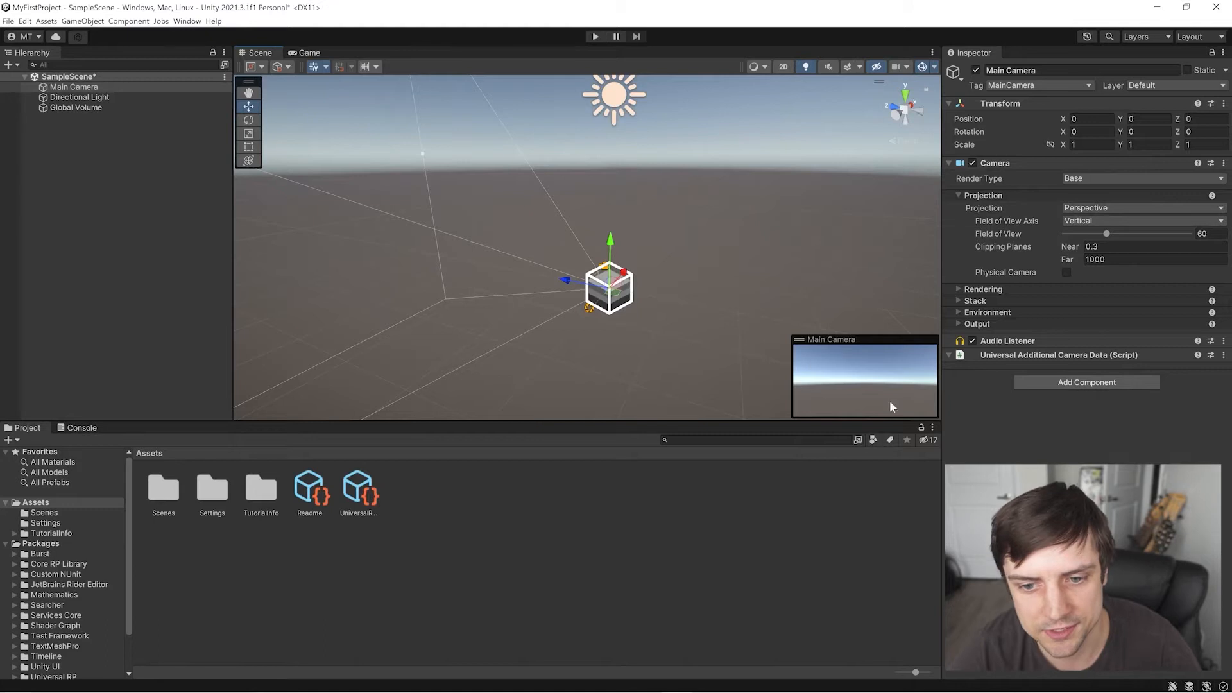
pyautogui.moveTo(666, 290); pyautogui.dragTo(683, 287, button='middle')
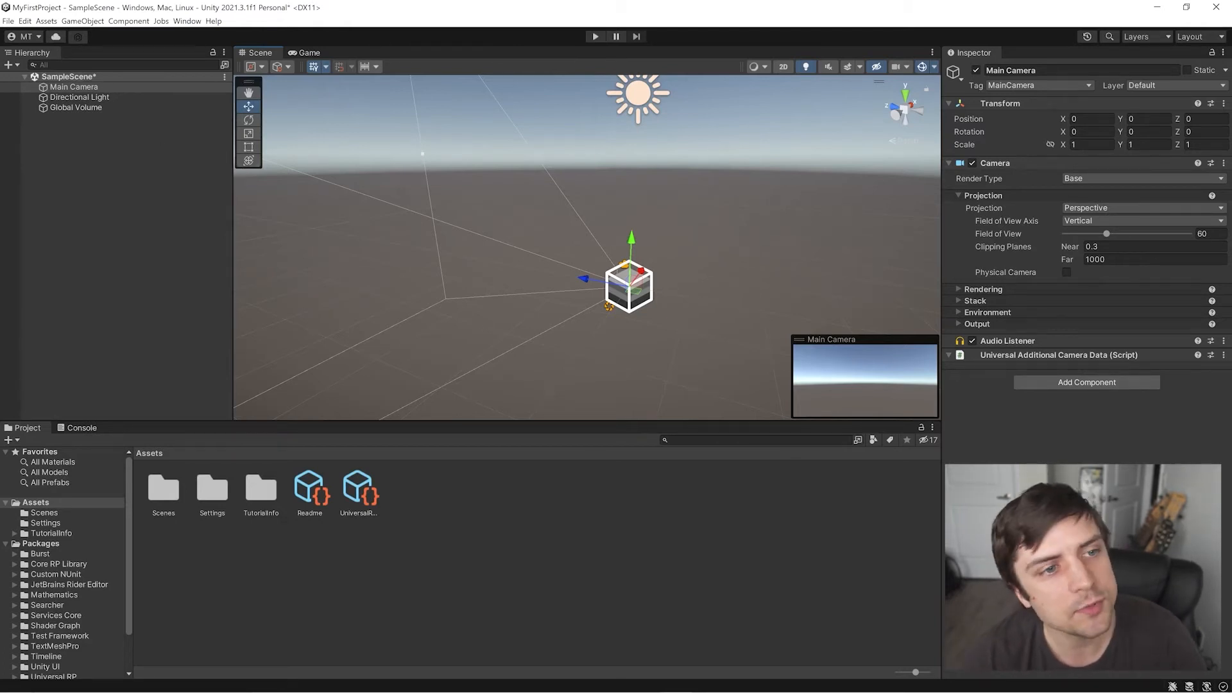
# Create an empty GameObject in SampleScene
pyautogui.click(80, 22)
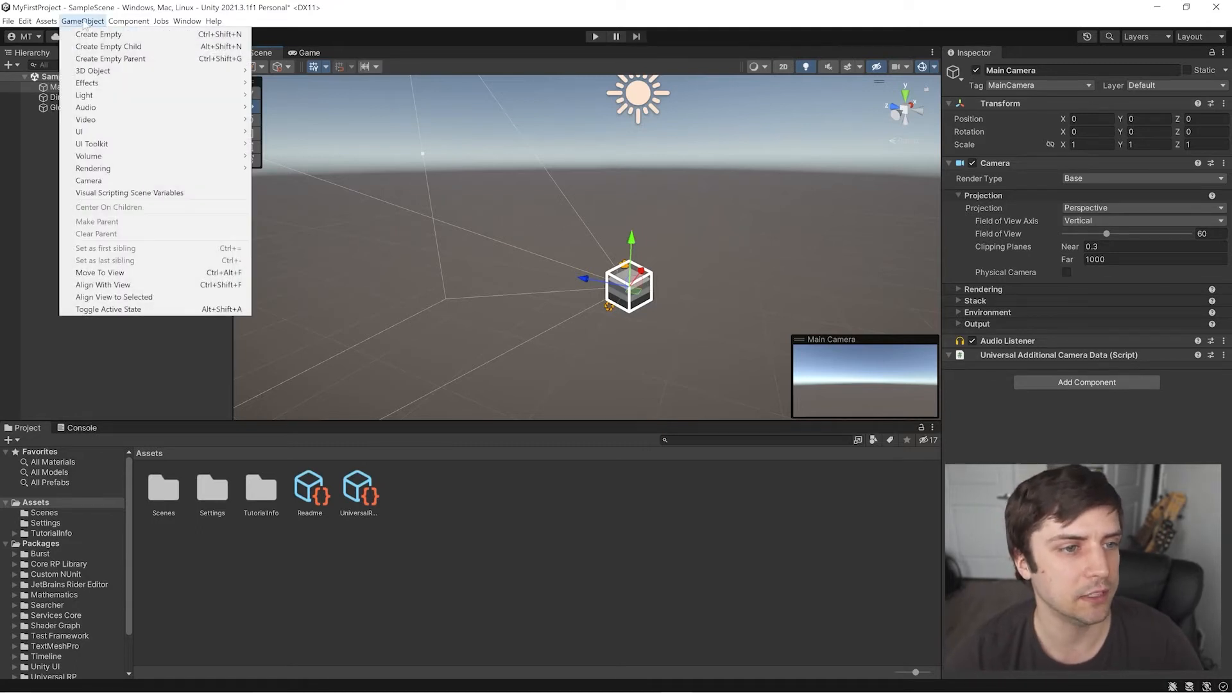
pyautogui.moveTo(106, 75)
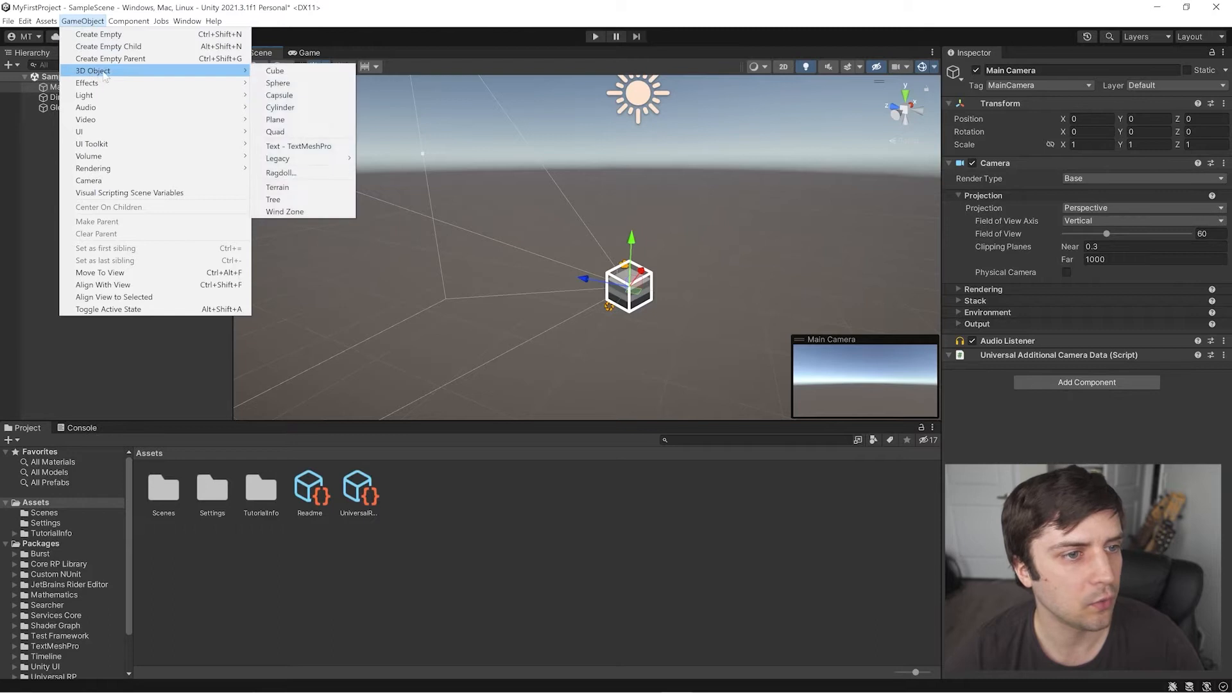
pyautogui.click(101, 35)
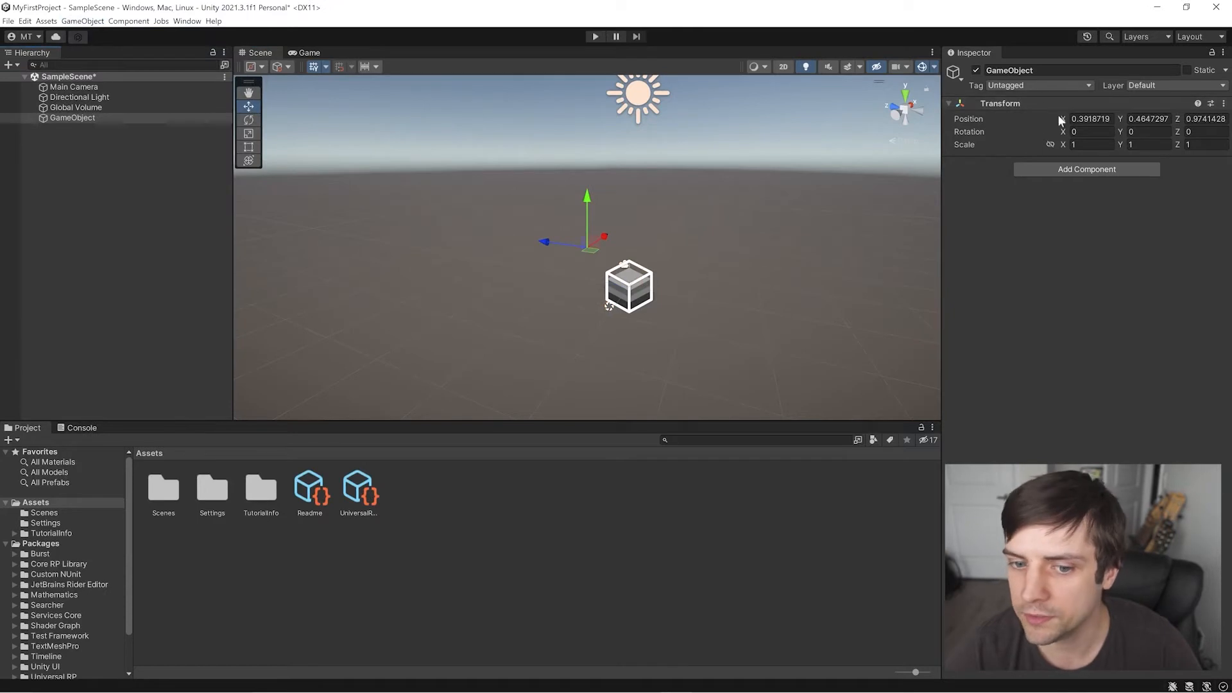
# Delete the empty GameObject and add a 3D Cube to SampleScene
pyautogui.rightClick(63, 118)
pyautogui.click(92, 201)
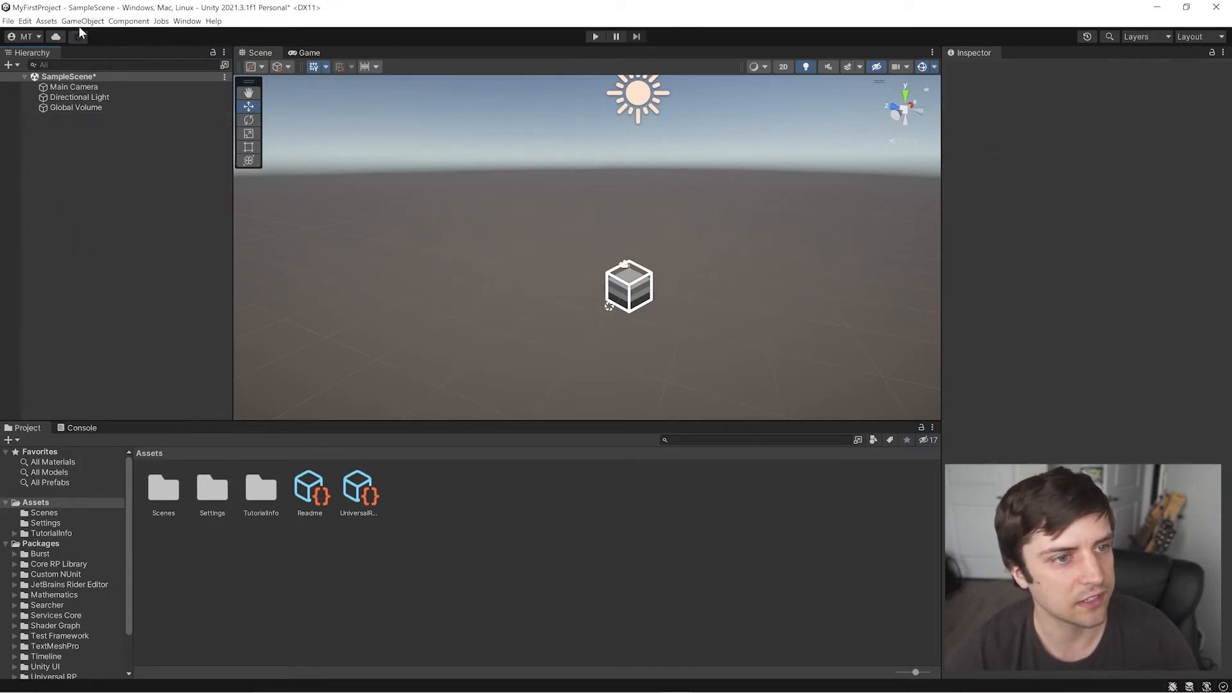
pyautogui.click(82, 21)
pyautogui.moveTo(87, 73)
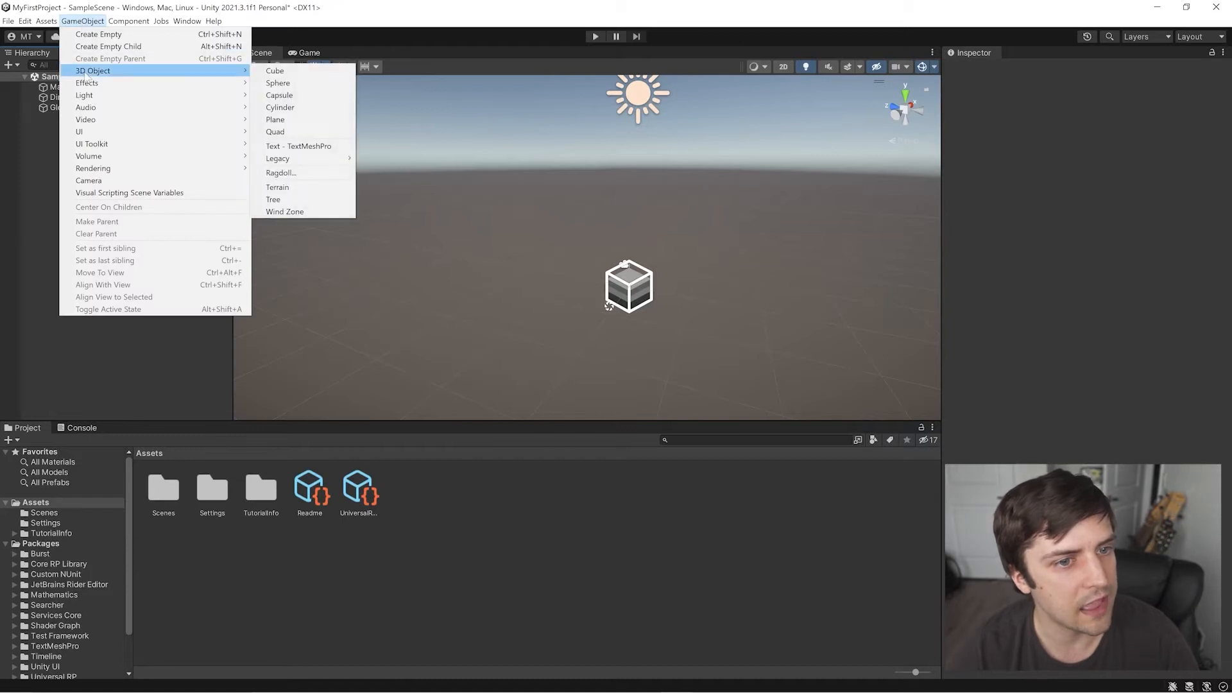
pyautogui.click(274, 70)
# Examine the Cube's placement relative to the Main Camera and its view frustum from several angles
pyautogui.moveTo(668, 256); pyautogui.dragTo(604, 252, button='middle')
pyautogui.click(74, 88)
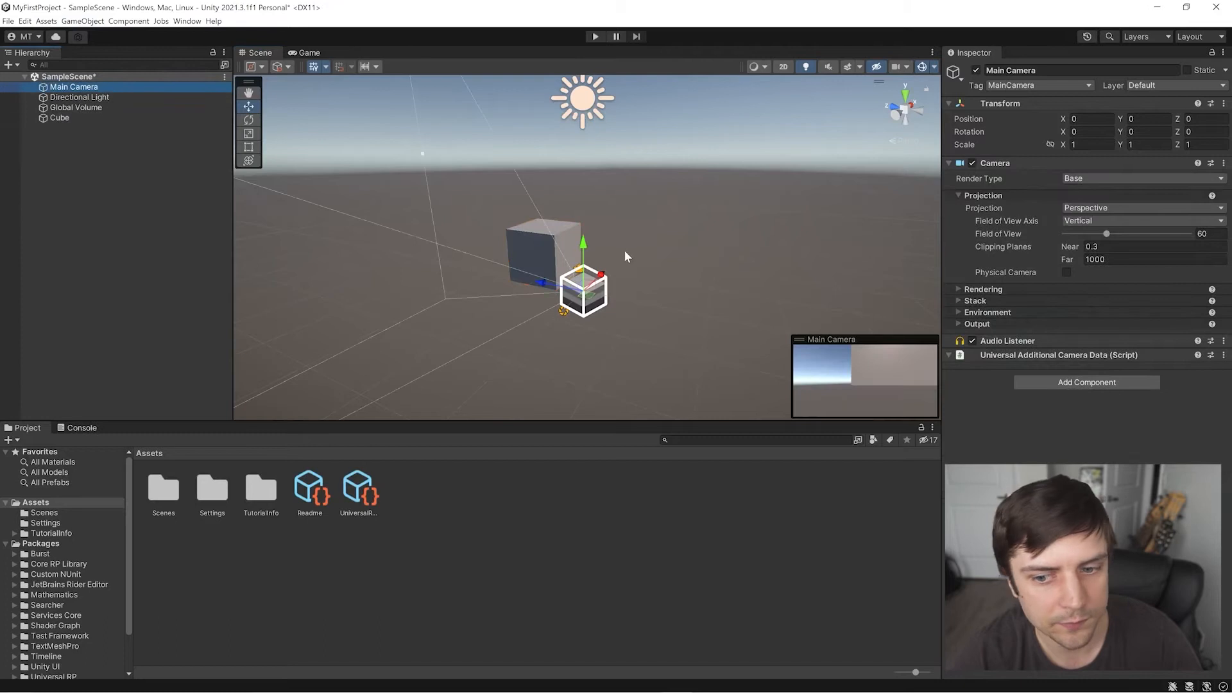
pyautogui.click(563, 244)
pyautogui.moveTo(618, 277); pyautogui.dragTo(716, 276, button='middle')
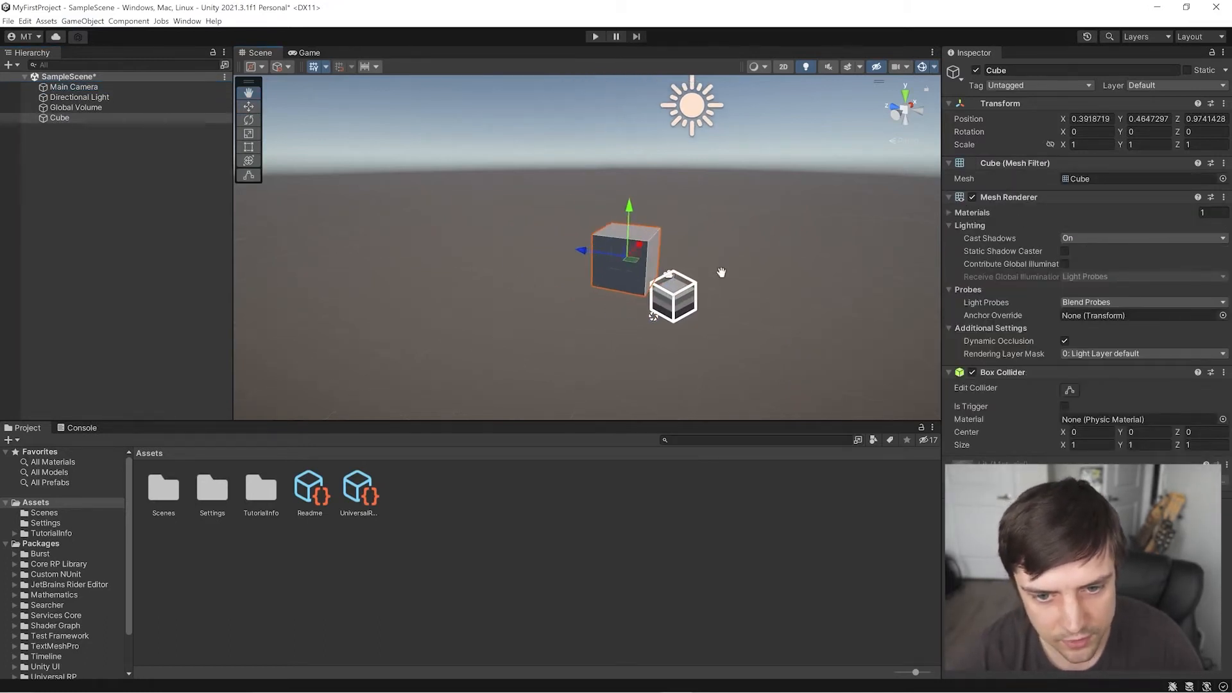
pyautogui.click(668, 279)
pyautogui.click(73, 87)
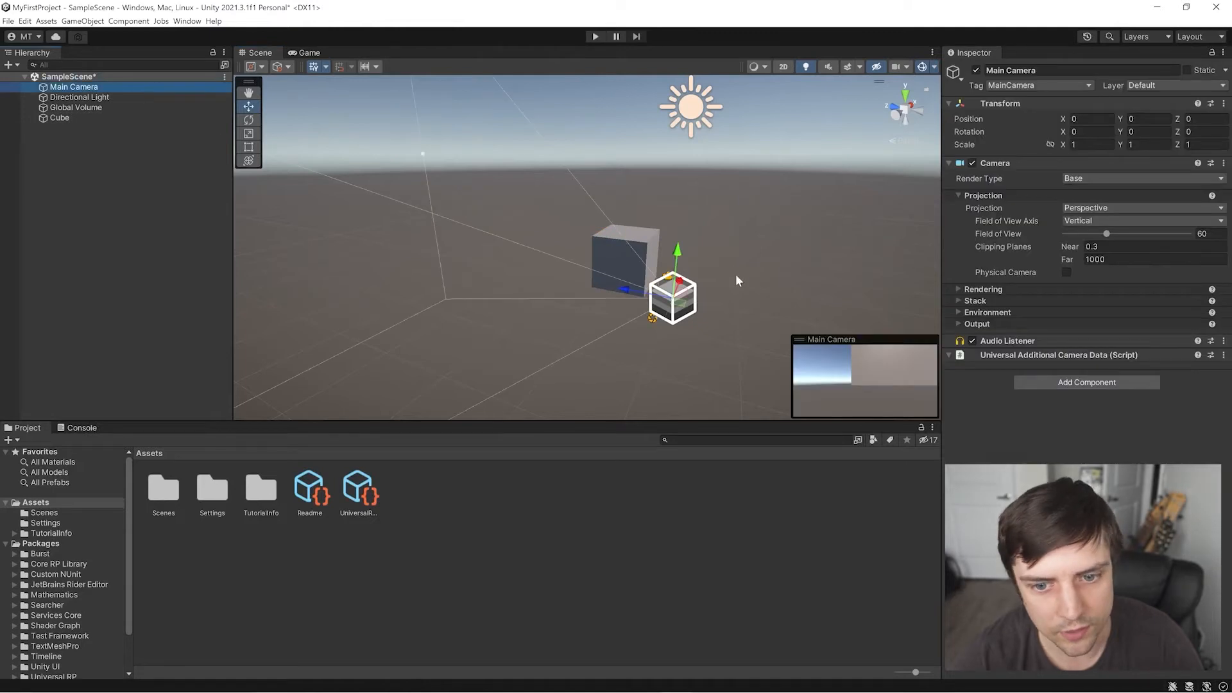
pyautogui.scroll(2, 751, 276)
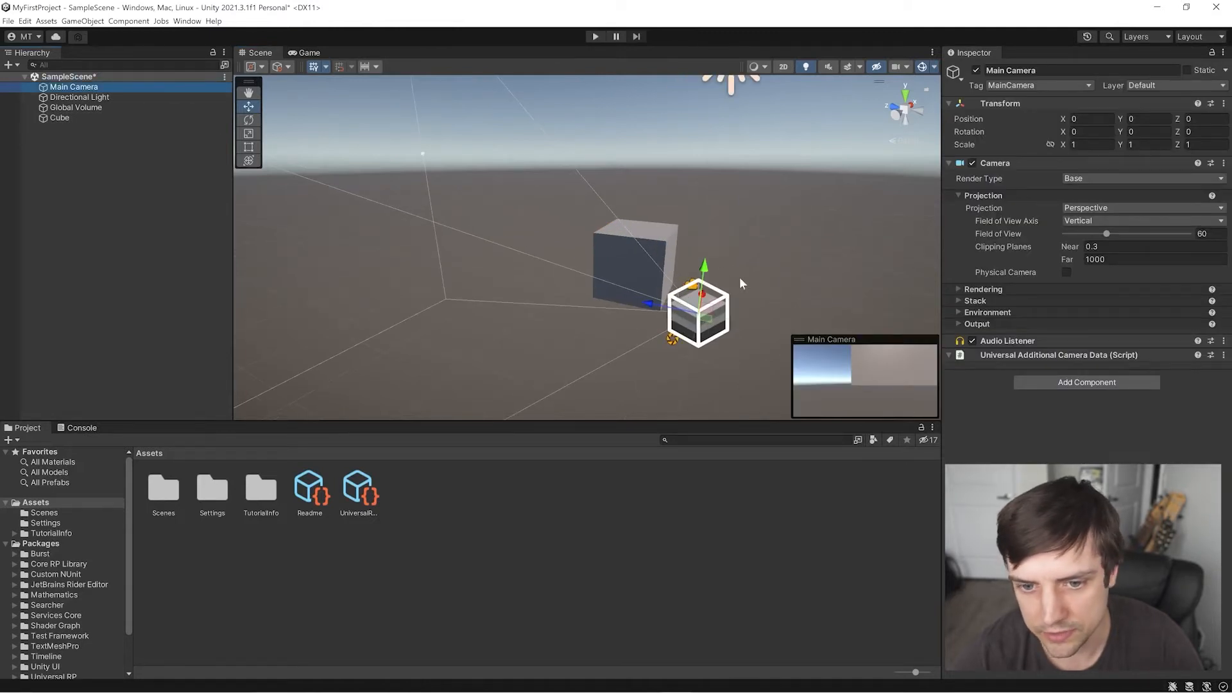
pyautogui.moveTo(731, 252); pyautogui.dragTo(642, 286, button='middle')
pyautogui.moveTo(643, 287); pyautogui.dragTo(449, 300, button='right')
pyautogui.moveTo(757, 256); pyautogui.dragTo(716, 263, button='middle')
pyautogui.moveTo(715, 262); pyautogui.dragTo(635, 274, button='right')
pyautogui.moveTo(694, 275); pyautogui.dragTo(613, 275, button='middle')
pyautogui.moveTo(668, 273); pyautogui.dragTo(559, 267, button='right')
pyautogui.moveTo(692, 274); pyautogui.dragTo(584, 270, button='middle')
pyautogui.scroll(-4, 584, 270)
pyautogui.moveTo(850, 307); pyautogui.dragTo(764, 318, button='right')
pyautogui.moveTo(713, 302); pyautogui.dragTo(609, 292, button='middle')
pyautogui.moveTo(565, 289); pyautogui.dragTo(509, 288, button='right')
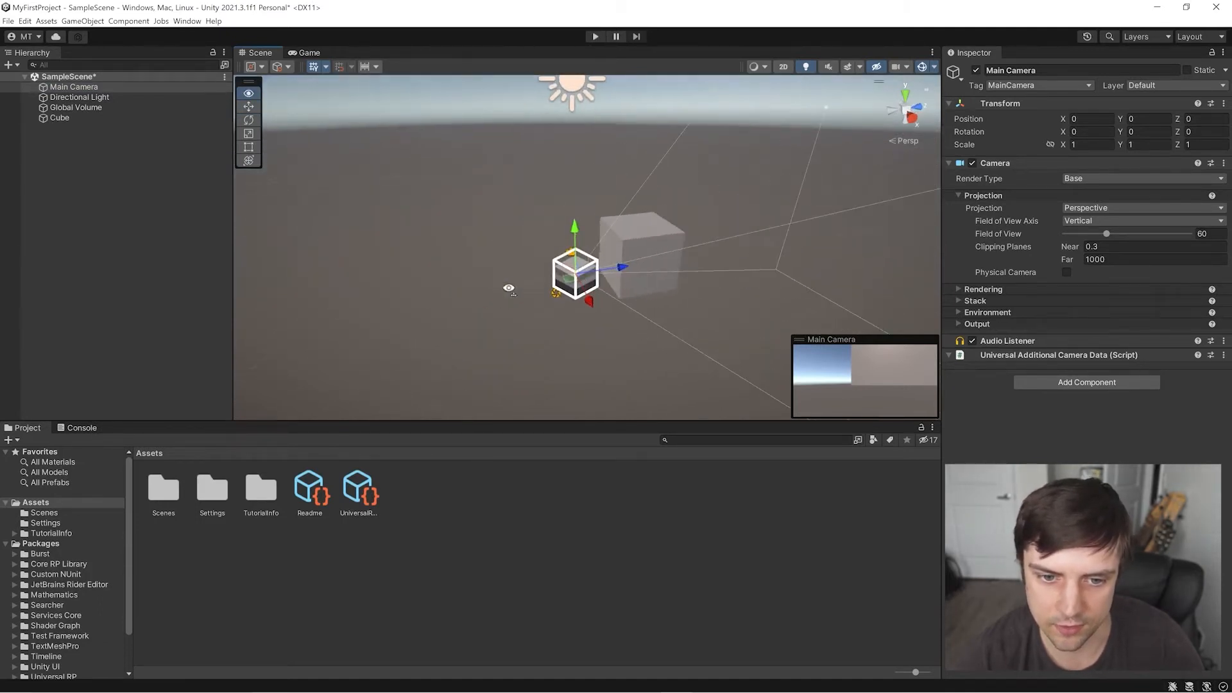
pyautogui.moveTo(618, 301); pyautogui.dragTo(597, 286, button='right')
pyautogui.moveTo(671, 279); pyautogui.dragTo(796, 224, button='right')
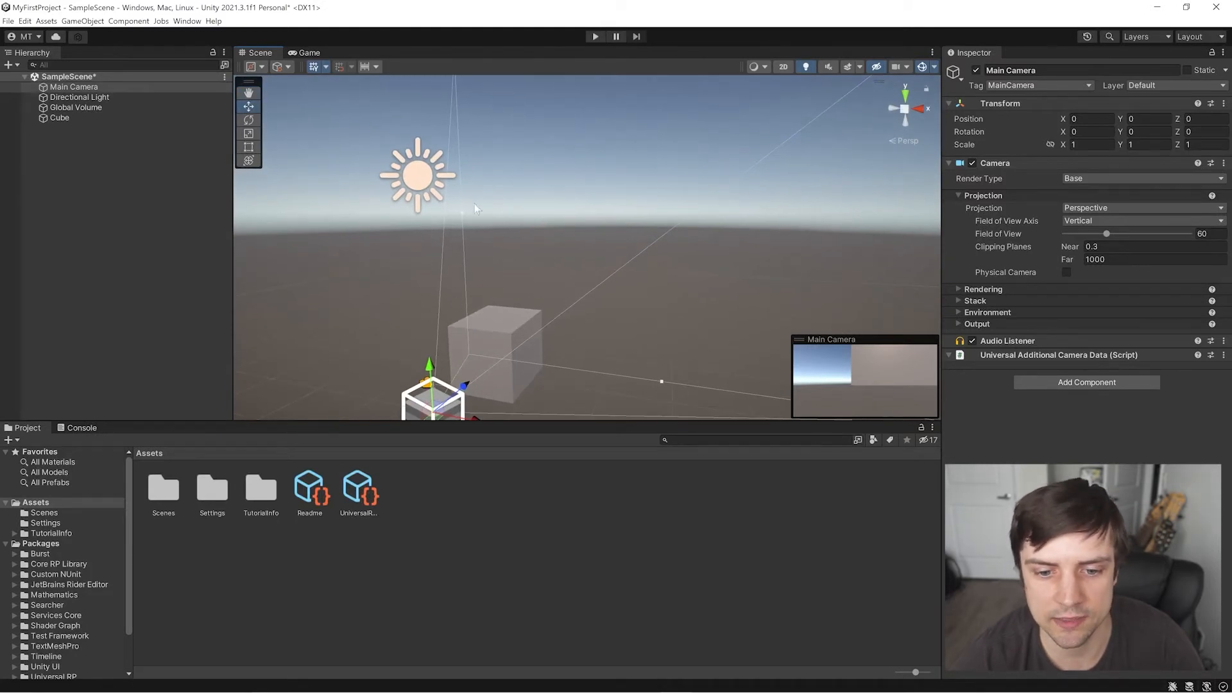
pyautogui.moveTo(667, 356); pyautogui.dragTo(633, 298, button='middle')
pyautogui.moveTo(633, 299); pyautogui.dragTo(571, 321, button='right')
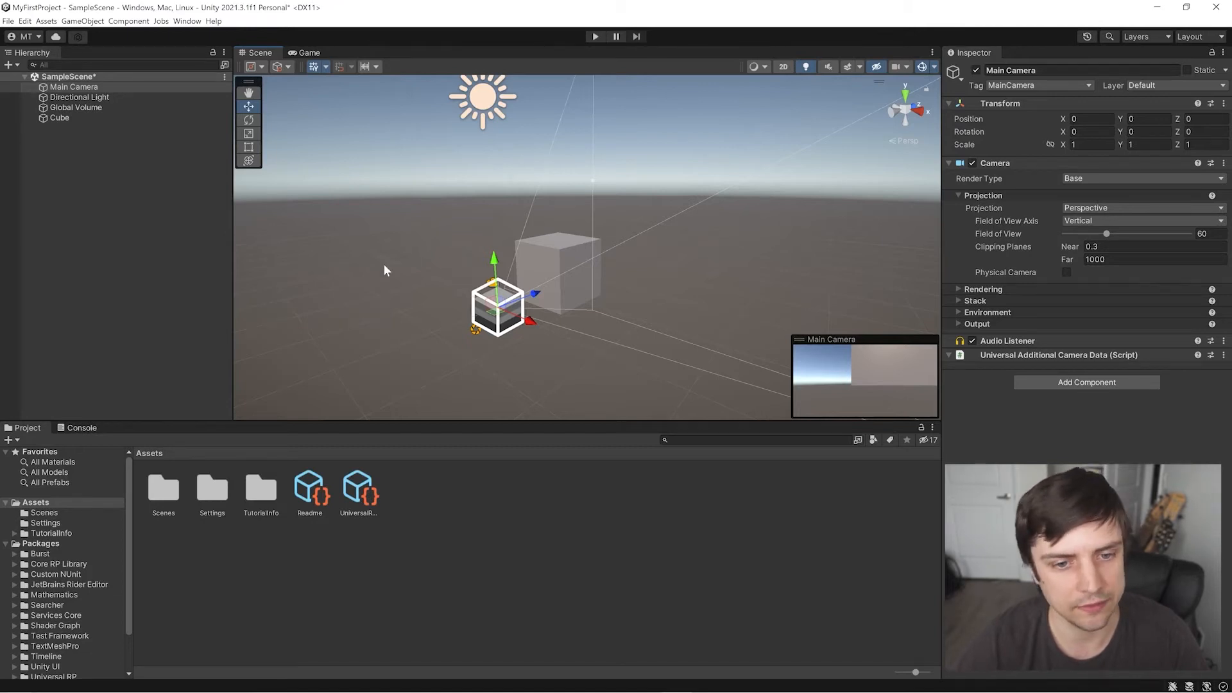
# Compare the Main Camera's output in the Game view with the Scene view
pyautogui.click(308, 53)
pyautogui.click(260, 55)
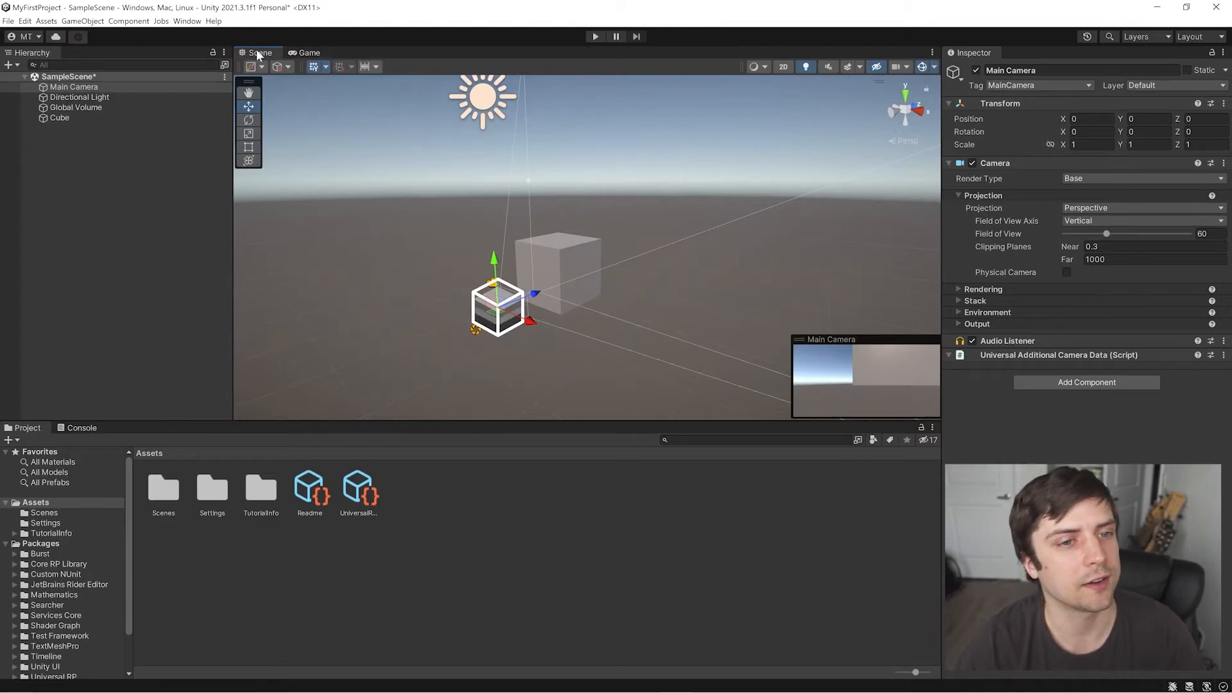
pyautogui.click(309, 53)
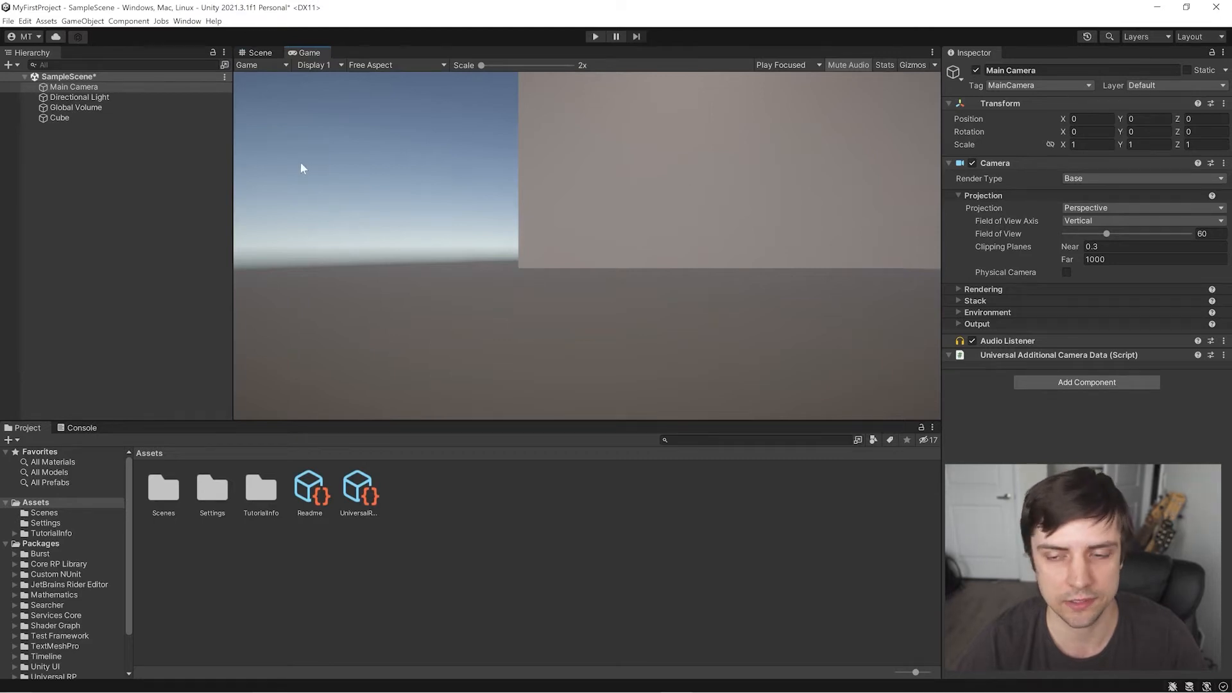
pyautogui.click(257, 53)
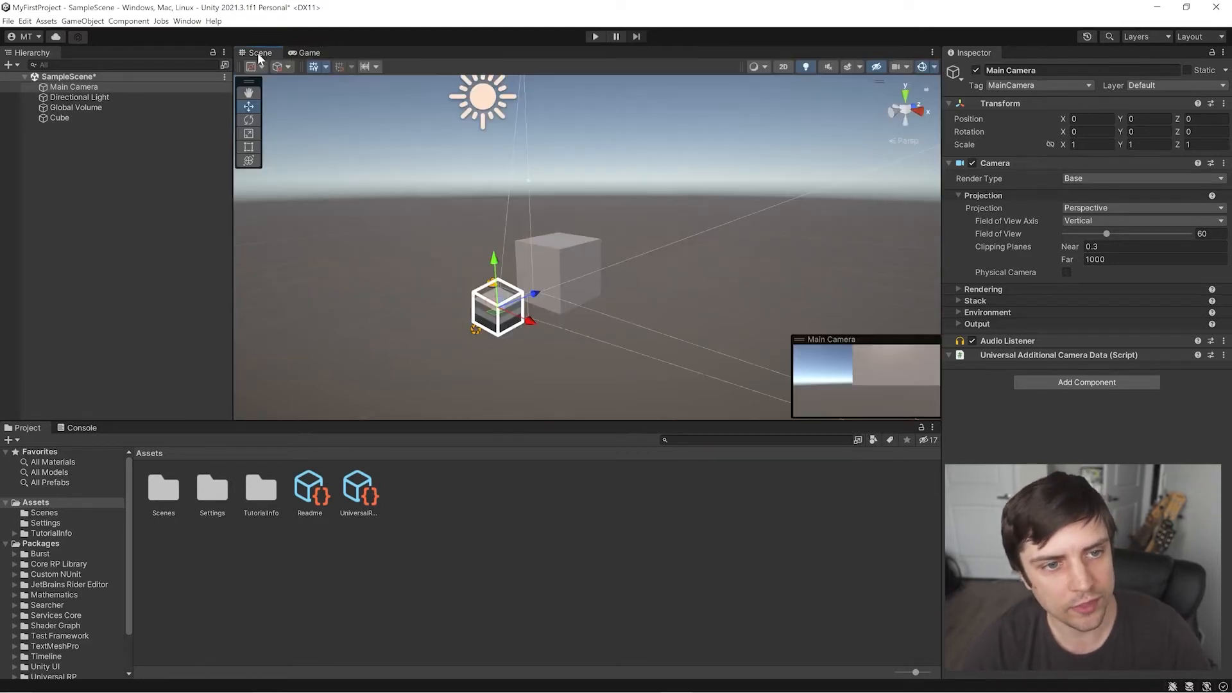
# Dock the Game view beside the Scene view and enlarge both by shrinking the Project and Hierarchy areas
pyautogui.click(303, 53)
pyautogui.moveTo(334, 53); pyautogui.dragTo(863, 233)
pyautogui.moveTo(707, 149); pyautogui.dragTo(612, 151)
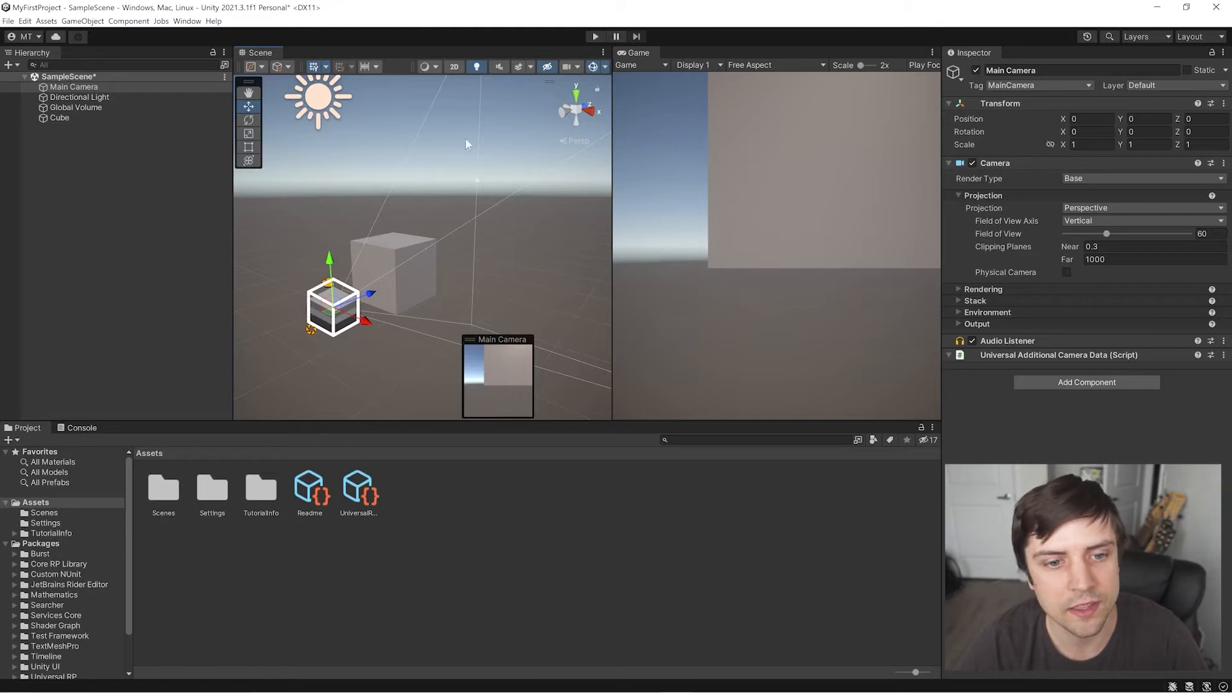
pyautogui.moveTo(469, 423); pyautogui.dragTo(466, 478)
pyautogui.moveTo(230, 269); pyautogui.dragTo(211, 269)
# Set the Cube's X position to 0 so it is centred in front of the Main Camera
pyautogui.moveTo(513, 275); pyautogui.dragTo(342, 264, button='right')
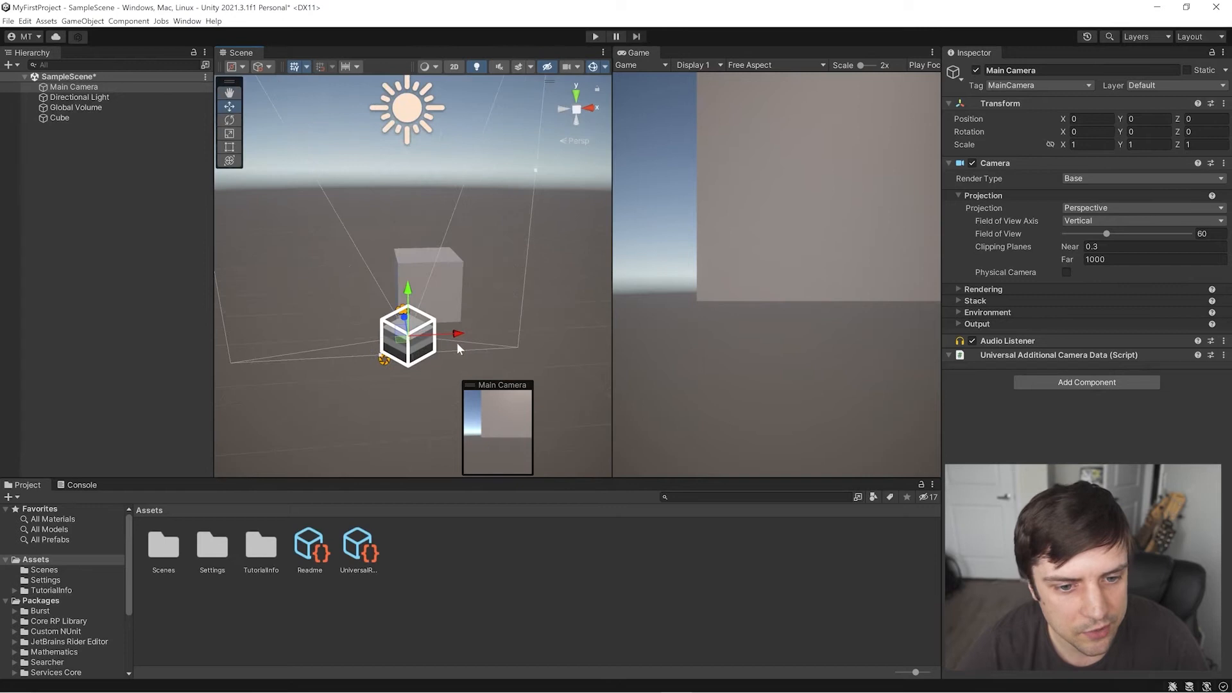
pyautogui.click(439, 271)
pyautogui.moveTo(475, 284); pyautogui.dragTo(453, 284)
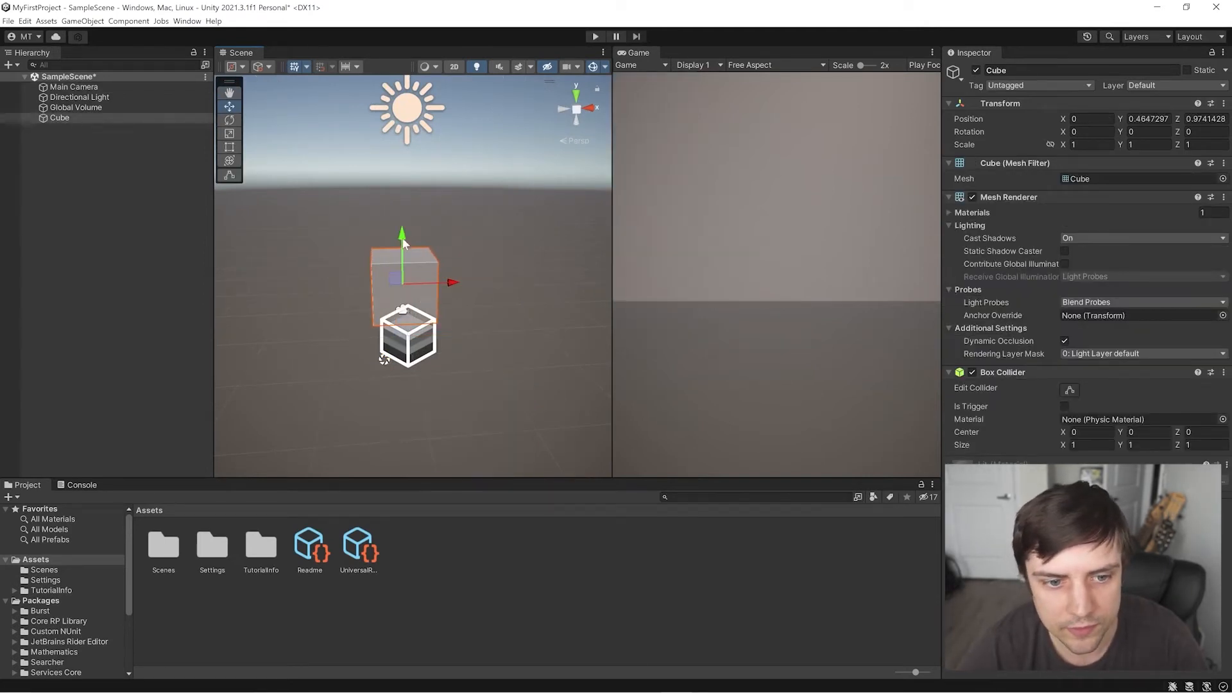
# Move the Cube away from the Main Camera and down to about Y -0.01, Z 2.45
pyautogui.moveTo(367, 284); pyautogui.dragTo(509, 314, button='middle')
pyautogui.moveTo(389, 300); pyautogui.dragTo(520, 311, button='right')
pyautogui.moveTo(327, 290); pyautogui.dragTo(379, 332, button='middle')
pyautogui.moveTo(379, 332); pyautogui.dragTo(565, 301, button='right')
pyautogui.moveTo(410, 313); pyautogui.dragTo(312, 307)
pyautogui.moveTo(350, 269); pyautogui.dragTo(362, 320)
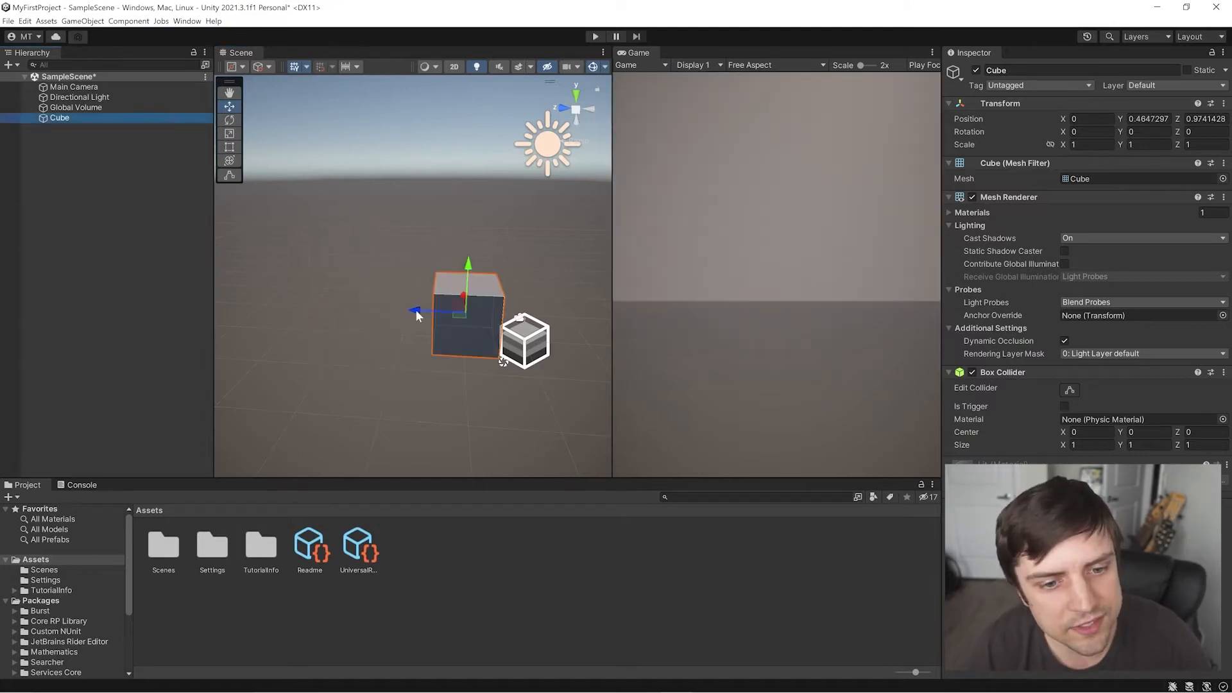
pyautogui.moveTo(430, 314); pyautogui.dragTo(332, 307)
pyautogui.moveTo(377, 265); pyautogui.dragTo(328, 332)
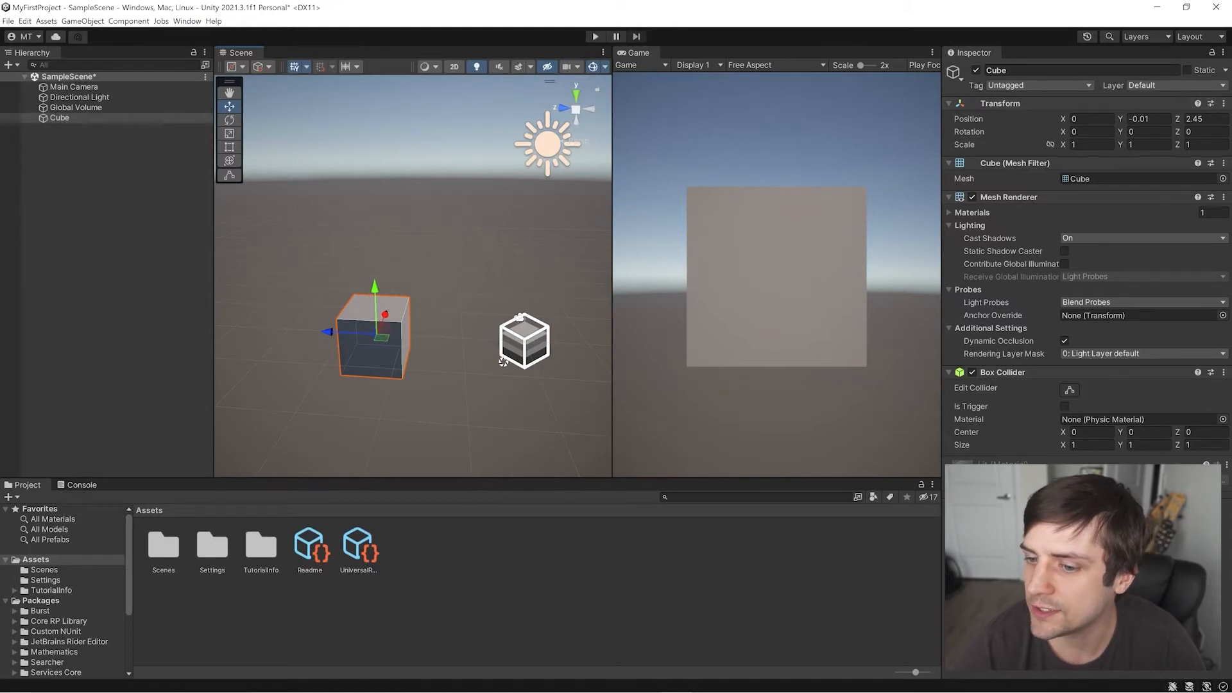
# Nudge the Cube along its Z and Y axes to about Y -0.03, Z 2.89
pyautogui.moveTo(327, 332); pyautogui.dragTo(298, 330)
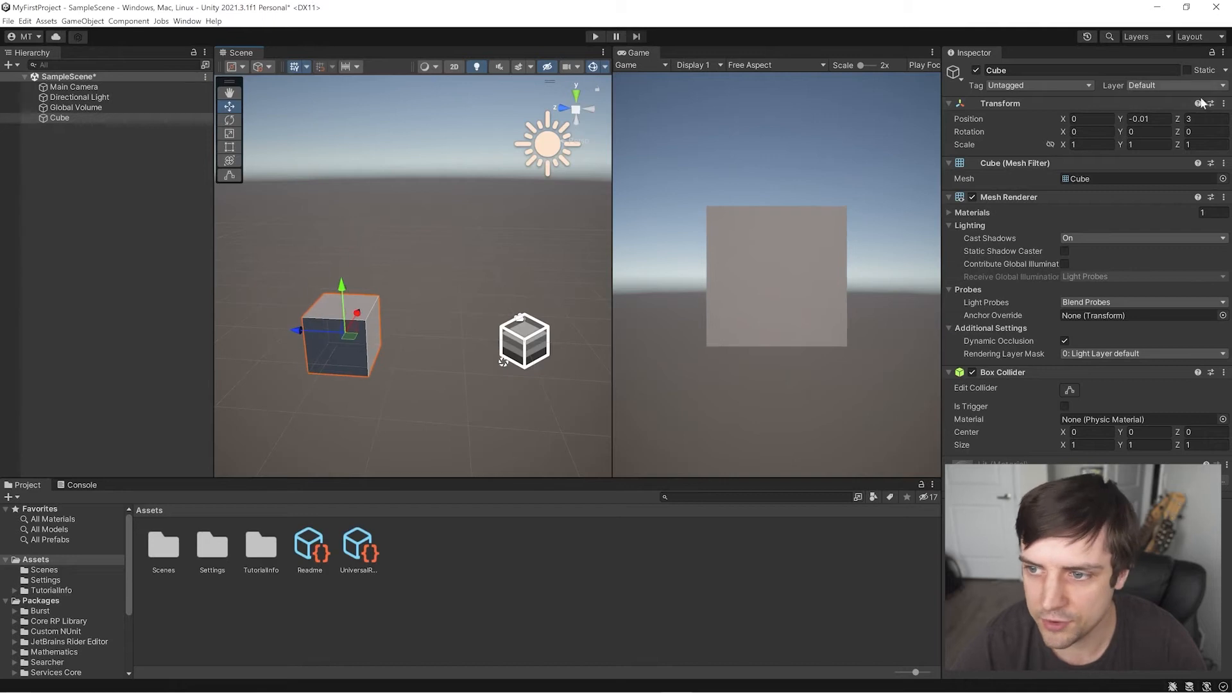
pyautogui.click(1179, 118)
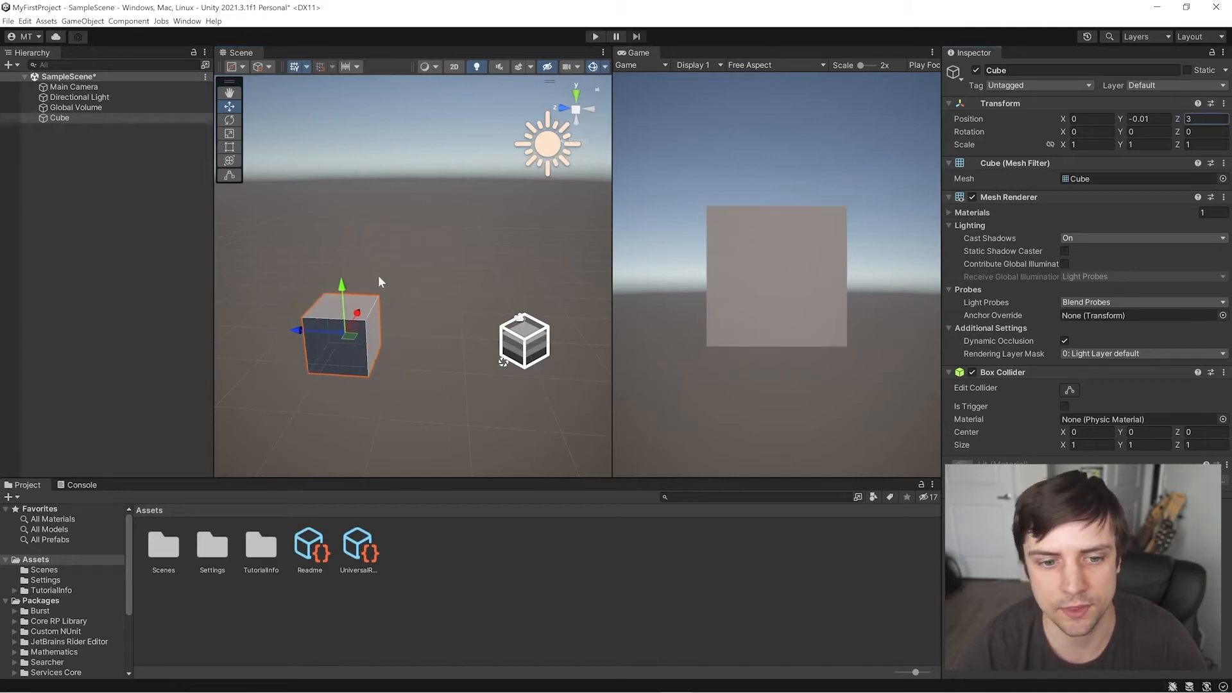
pyautogui.moveTo(340, 290); pyautogui.dragTo(339, 260)
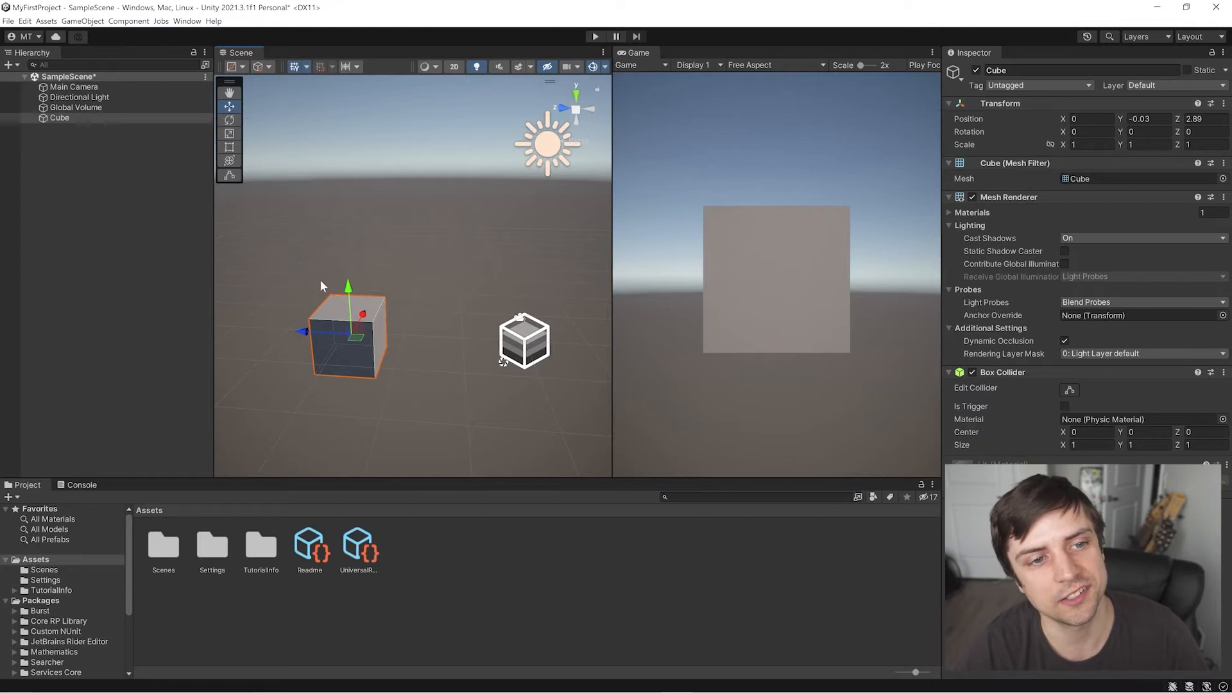
# Look around the Cube and Main Camera by panning and flying through the scene with the View tool
pyautogui.click(230, 95)
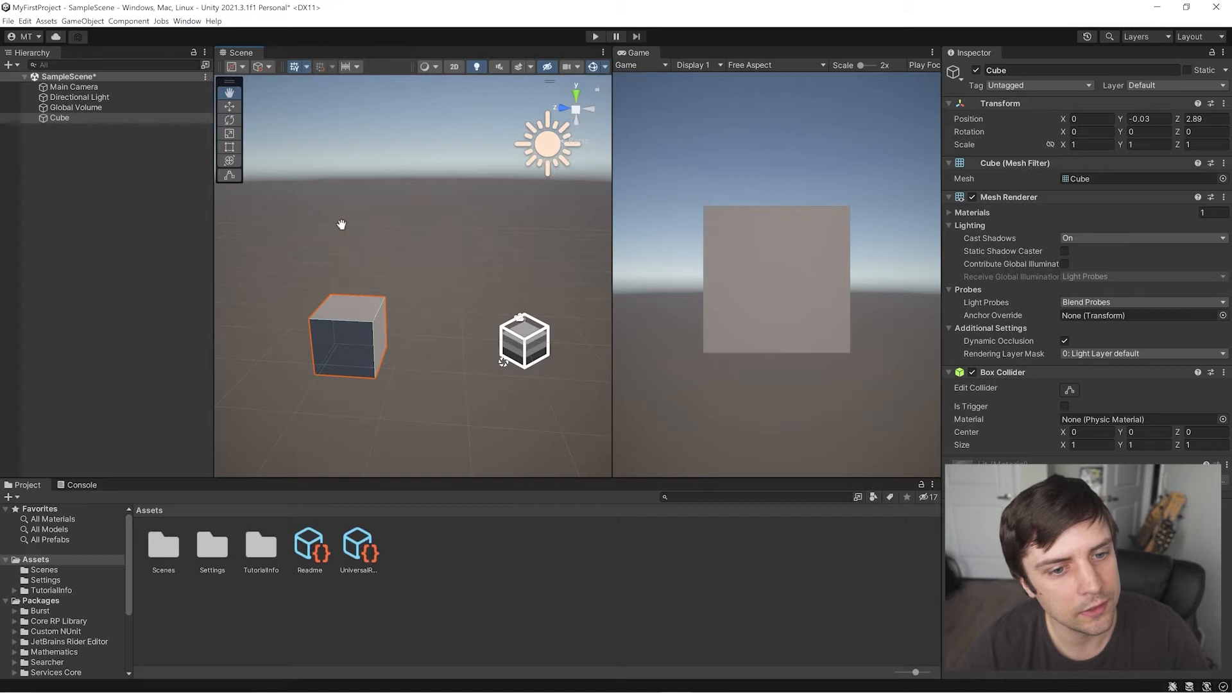
pyautogui.moveTo(355, 238); pyautogui.dragTo(395, 330)
pyautogui.moveTo(395, 329)
pyautogui.mouseDown(button='right')
pyautogui.moveTo(503, 318)
pyautogui.moveTo(396, 340)
pyautogui.moveTo(424, 322)
pyautogui.moveTo(405, 341)
pyautogui.moveTo(422, 339)
pyautogui.moveTo(418, 322)
pyautogui.mouseUp(button='right')
pyautogui.press('a')
pyautogui.press('d')
pyautogui.moveTo(418, 322); pyautogui.dragTo(360, 319)
pyautogui.moveTo(549, 334); pyautogui.dragTo(447, 330)
pyautogui.moveTo(280, 290); pyautogui.dragTo(463, 301)
pyautogui.moveTo(429, 311); pyautogui.dragTo(466, 316, button='right')
pyautogui.moveTo(466, 316); pyautogui.dragTo(458, 319)
pyautogui.moveTo(458, 318); pyautogui.dragTo(428, 328, button='right')
pyautogui.moveTo(428, 328); pyautogui.dragTo(410, 339)
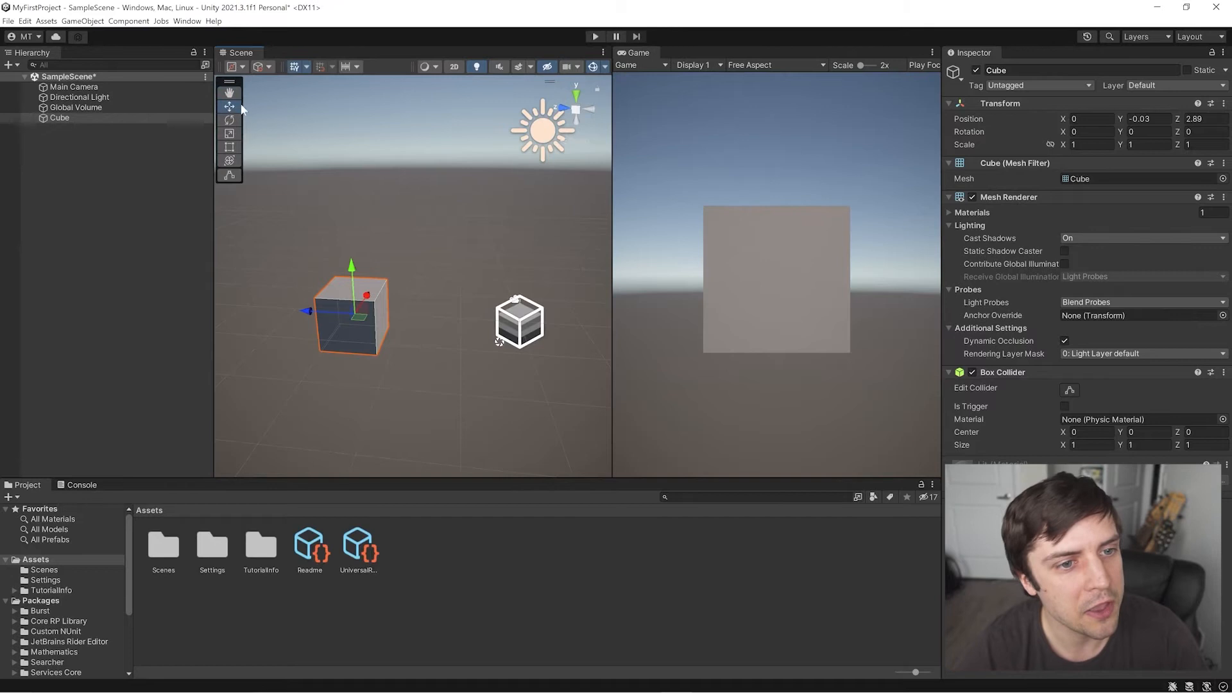
# Move the Cube to about Z 2.94 and rotate it to about 21.37, -52.67, 40.22 degrees
pyautogui.moveTo(310, 314); pyautogui.dragTo(340, 269)
pyautogui.hotkey('ctrl', 'z')
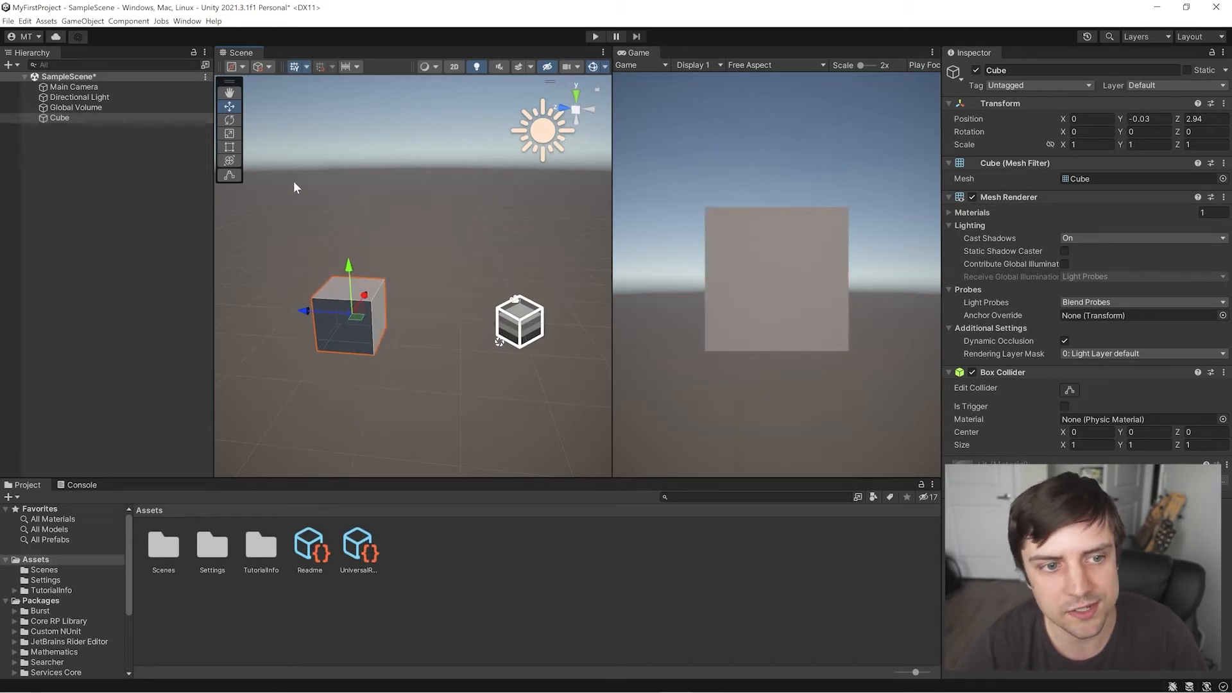
pyautogui.click(231, 120)
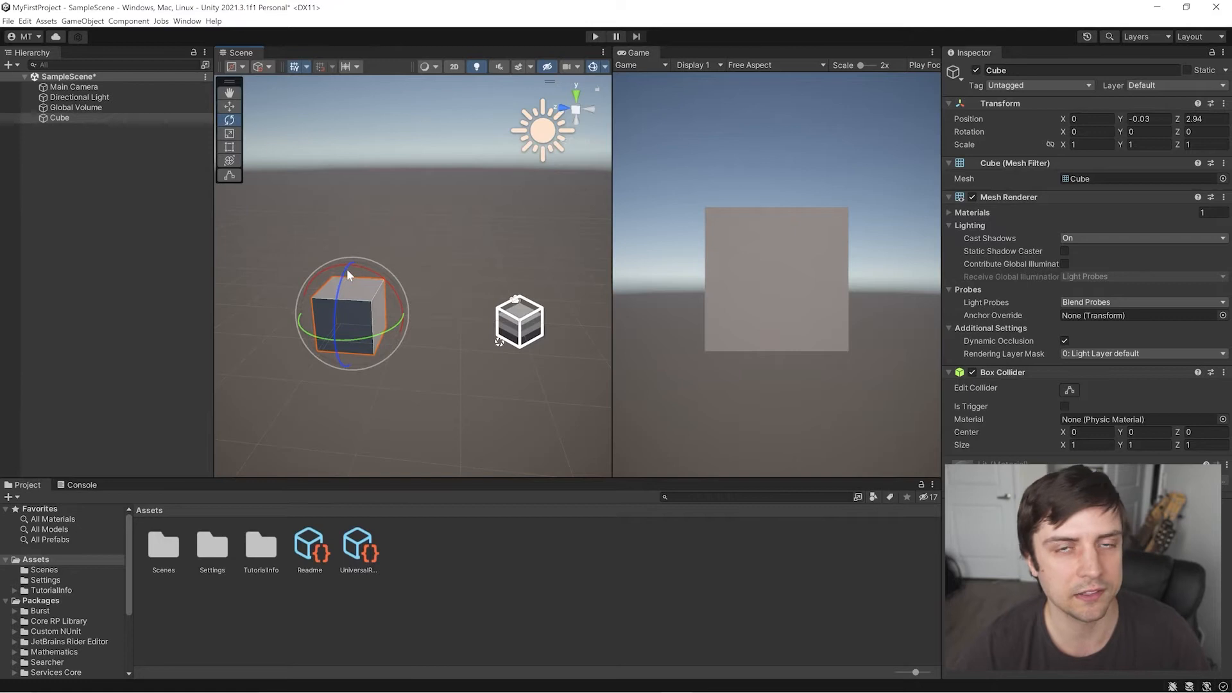
pyautogui.moveTo(337, 284)
pyautogui.mouseDown()
pyautogui.moveTo(325, 352)
pyautogui.moveTo(341, 252)
pyautogui.moveTo(326, 330)
pyautogui.moveTo(337, 265)
pyautogui.mouseUp()
pyautogui.hotkey('ctrl', 'z')
pyautogui.moveTo(356, 339); pyautogui.dragTo(410, 314)
pyautogui.moveTo(358, 286); pyautogui.dragTo(387, 358)
pyautogui.moveTo(326, 318); pyautogui.dragTo(327, 322)
# Stretch the Cube along its X axis with the Scale tool and set its X scale to 2
pyautogui.press('r')
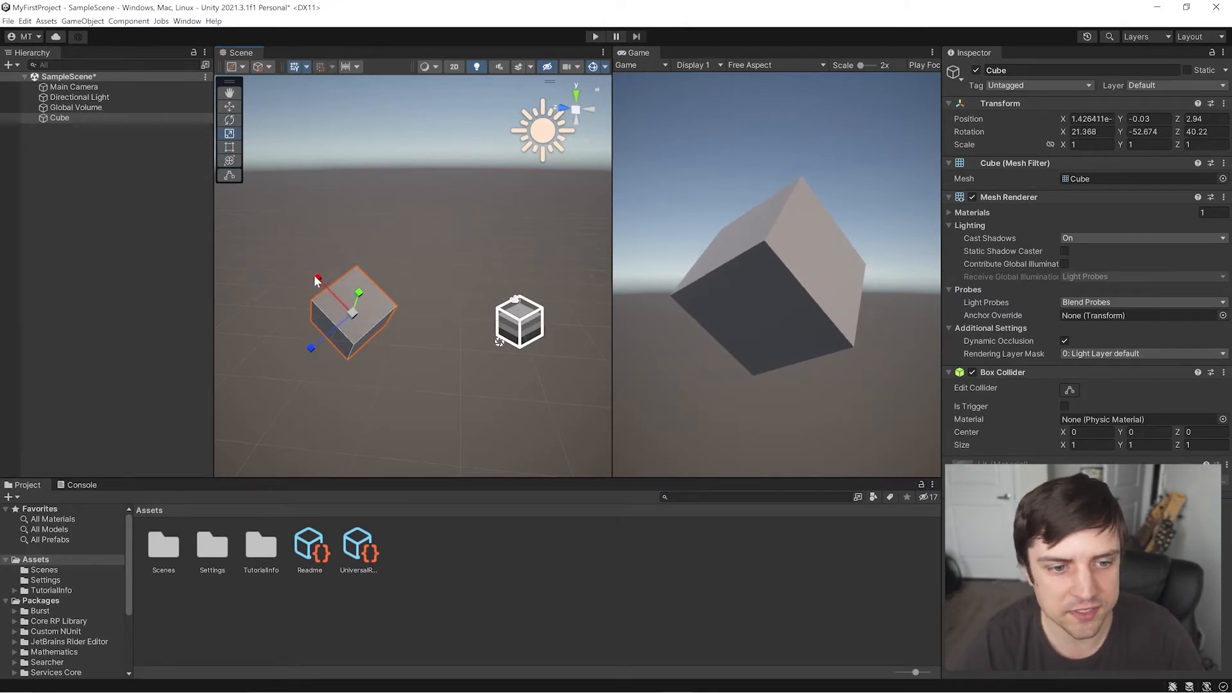
pyautogui.moveTo(317, 276)
pyautogui.mouseDown()
pyautogui.moveTo(296, 257)
pyautogui.moveTo(307, 267)
pyautogui.mouseUp()
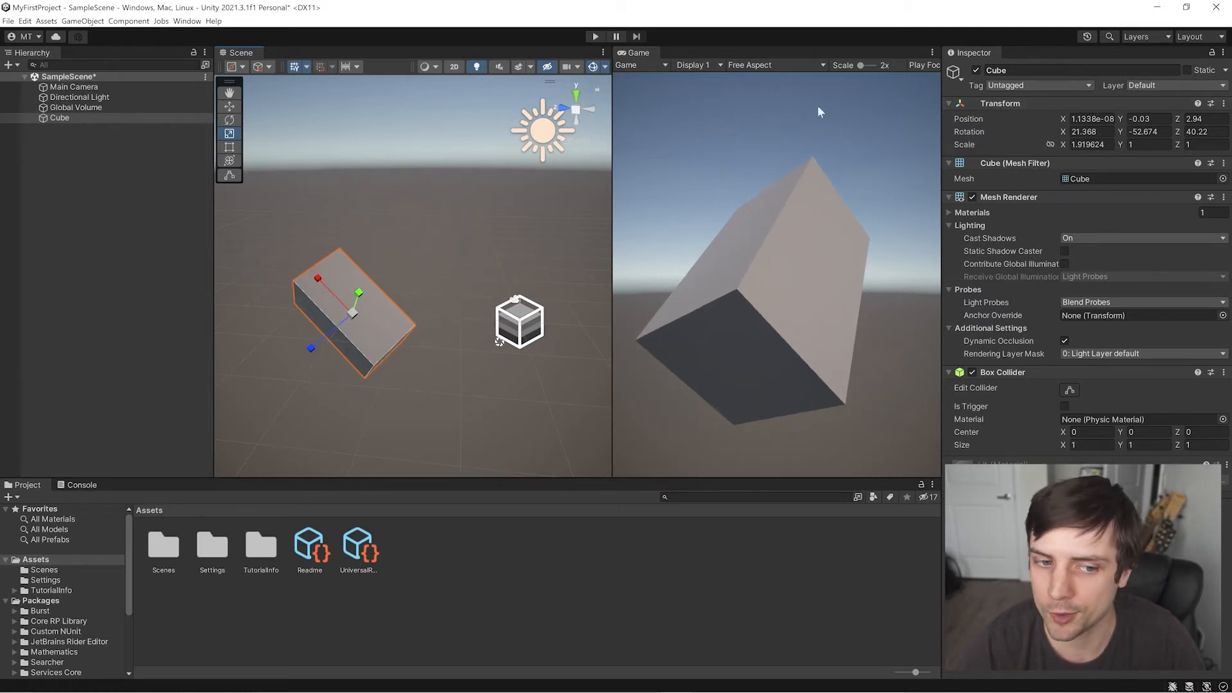
pyautogui.moveTo(317, 278); pyautogui.dragTo(310, 269)
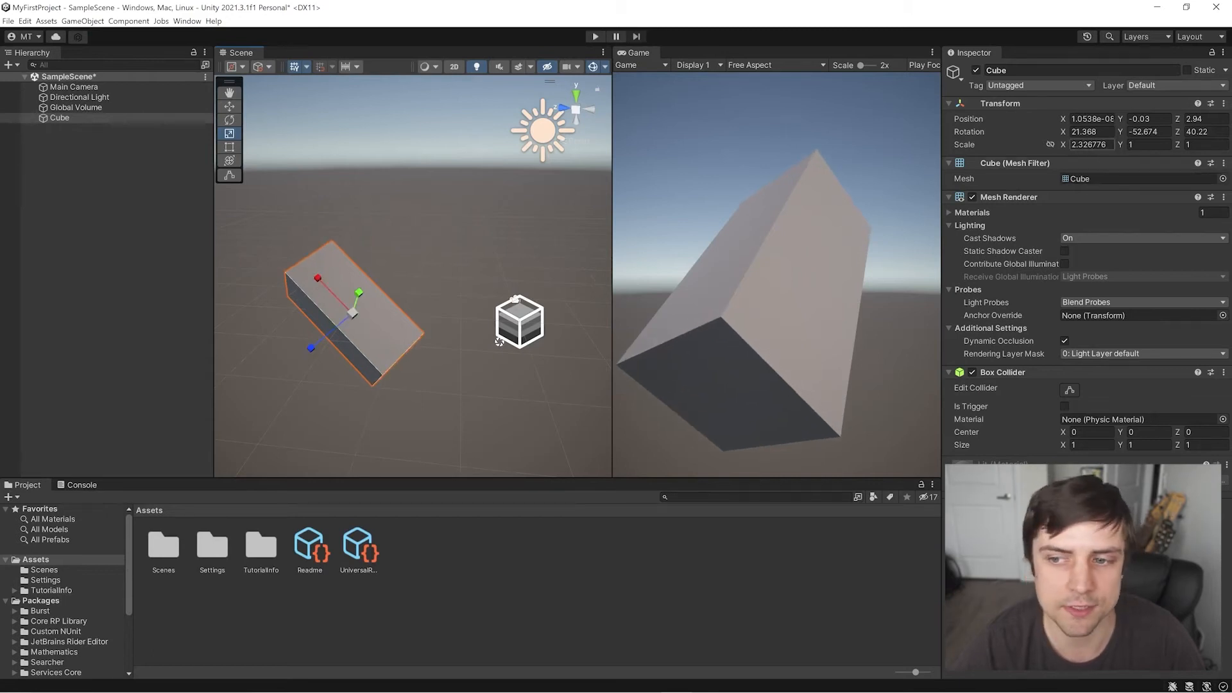
pyautogui.moveTo(314, 280)
pyautogui.mouseDown()
pyautogui.moveTo(308, 270)
pyautogui.moveTo(347, 300)
pyautogui.moveTo(329, 273)
pyautogui.mouseUp()
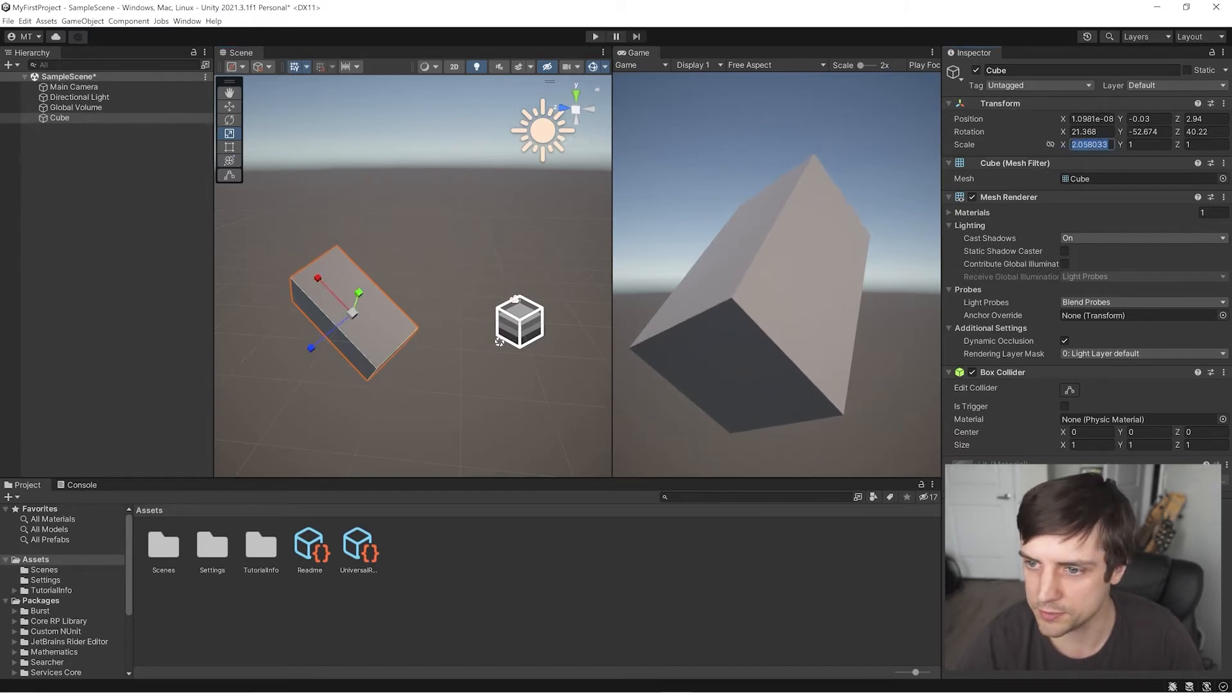
pyautogui.write('2')
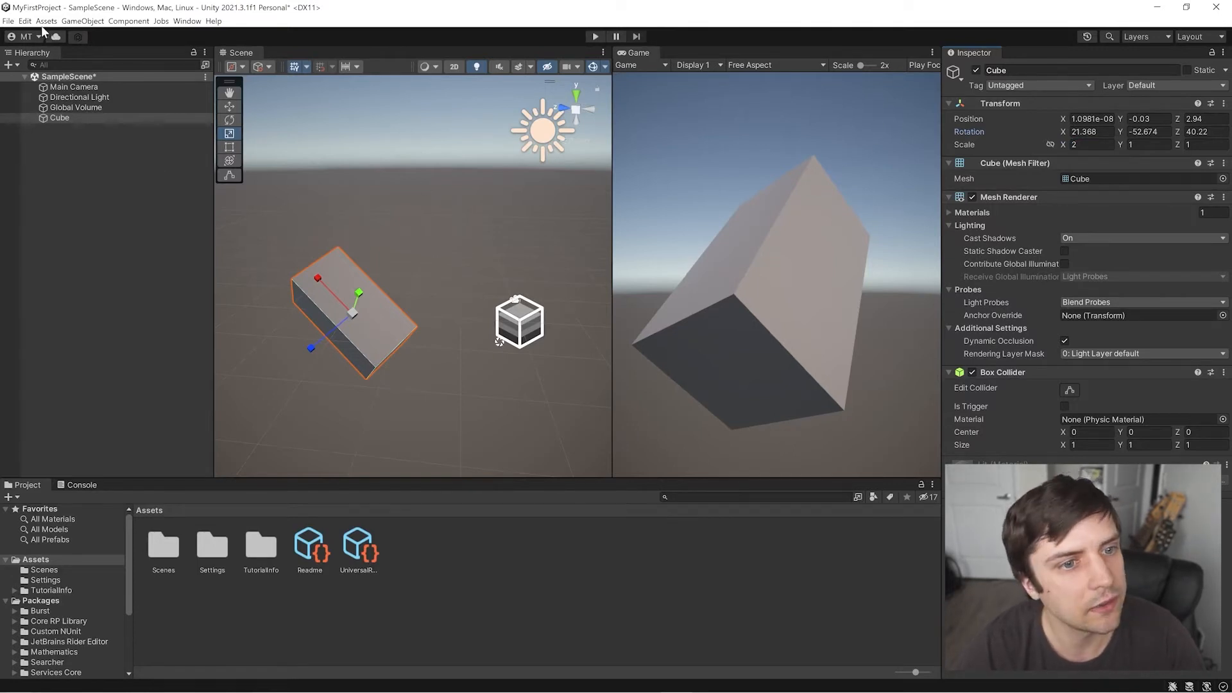
# Resize the Cube from one corner with the Rect tool to a scale of about 3.01, 1, 1.42
pyautogui.click(230, 148)
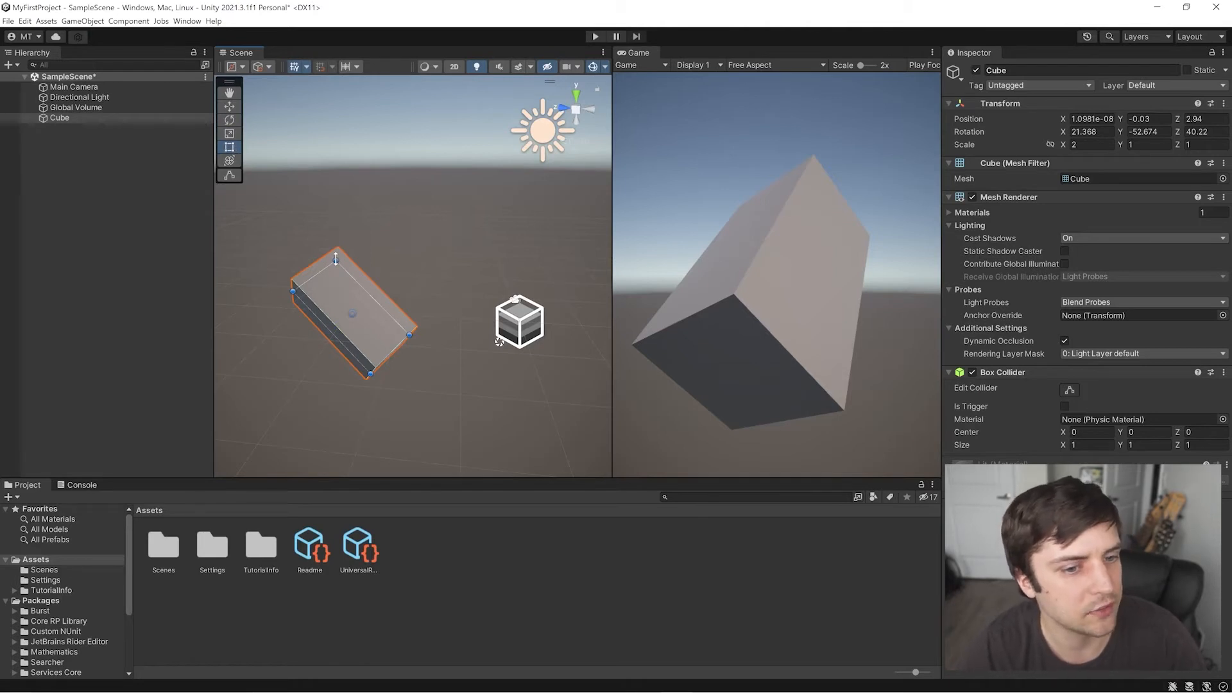
pyautogui.moveTo(335, 259); pyautogui.dragTo(314, 220)
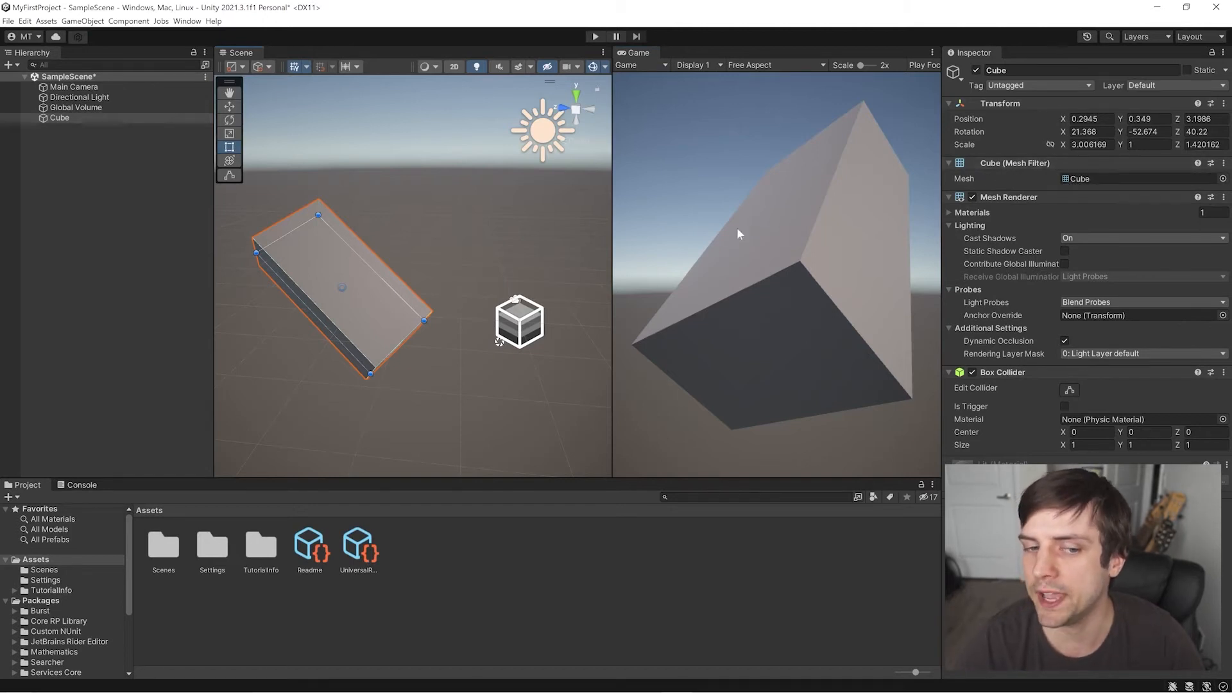
# Try the Cylinder, Capsule and Sphere meshes on the Cube's Mesh Filter
pyautogui.click(1223, 180)
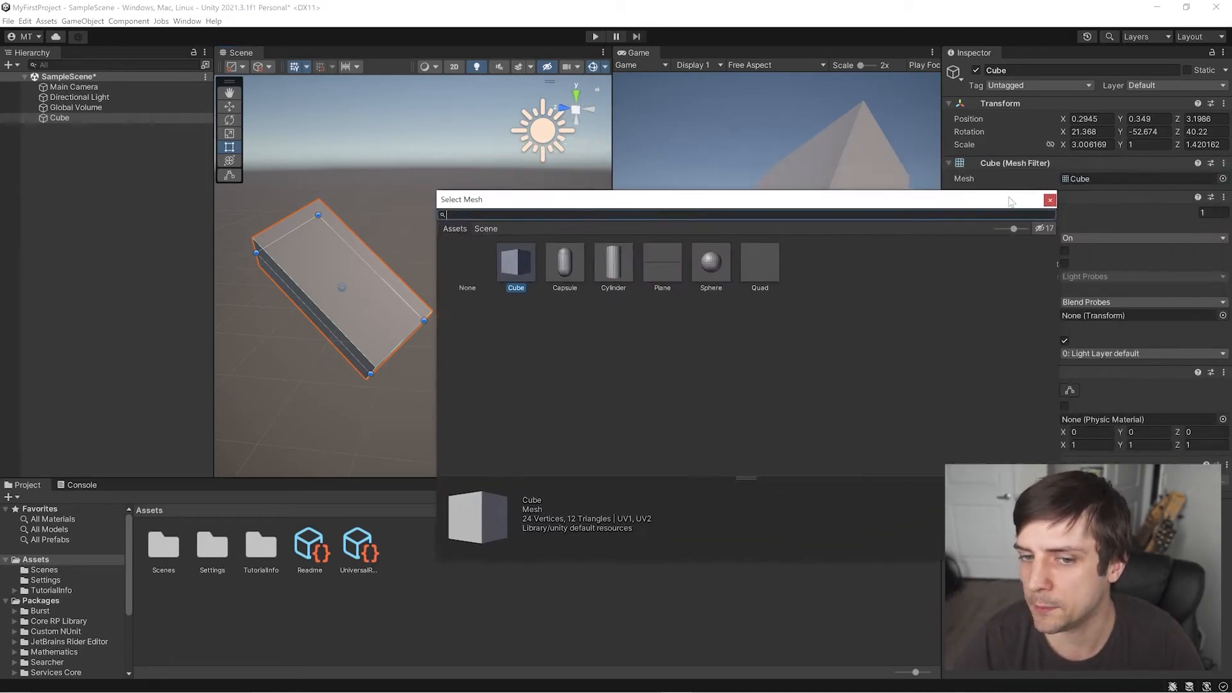
pyautogui.moveTo(478, 209); pyautogui.dragTo(299, 249)
pyautogui.click(459, 253)
pyautogui.click(339, 302)
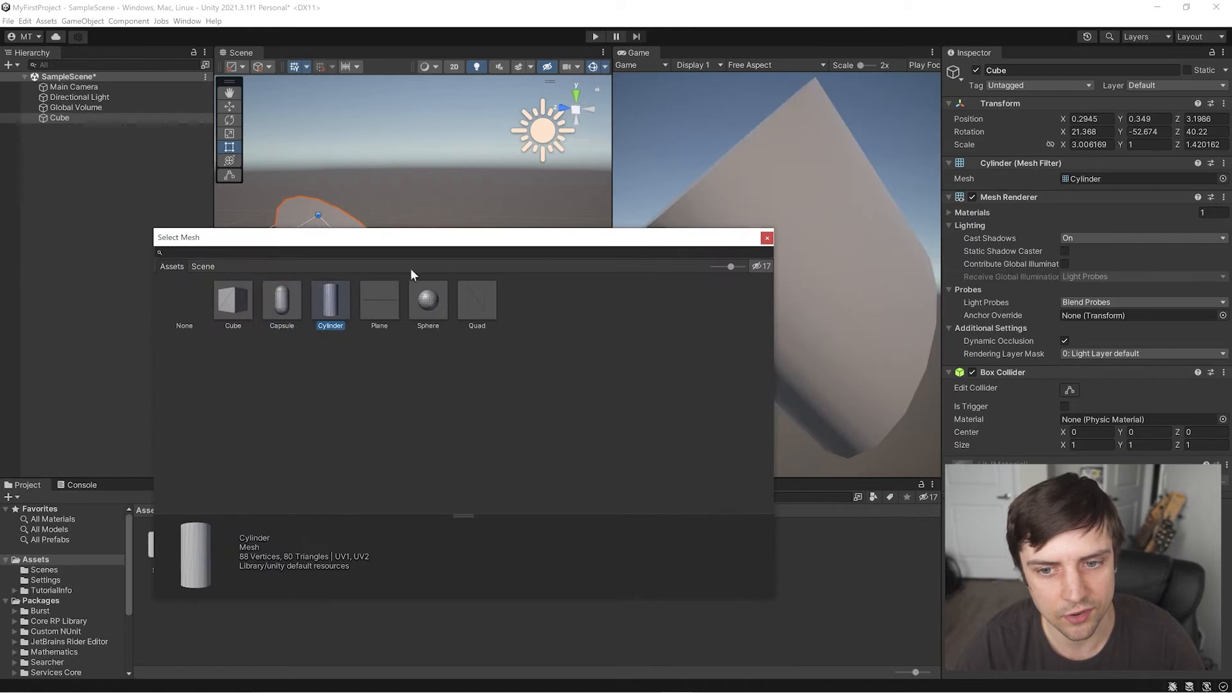
pyautogui.click(287, 304)
pyautogui.click(428, 300)
# Cycle through the Plane, Sphere, Cylinder and Capsule meshes and return the Mesh Filter to the Cube mesh
pyautogui.moveTo(617, 242)
pyautogui.mouseDown()
pyautogui.moveTo(541, 383)
pyautogui.moveTo(614, 250)
pyautogui.mouseUp()
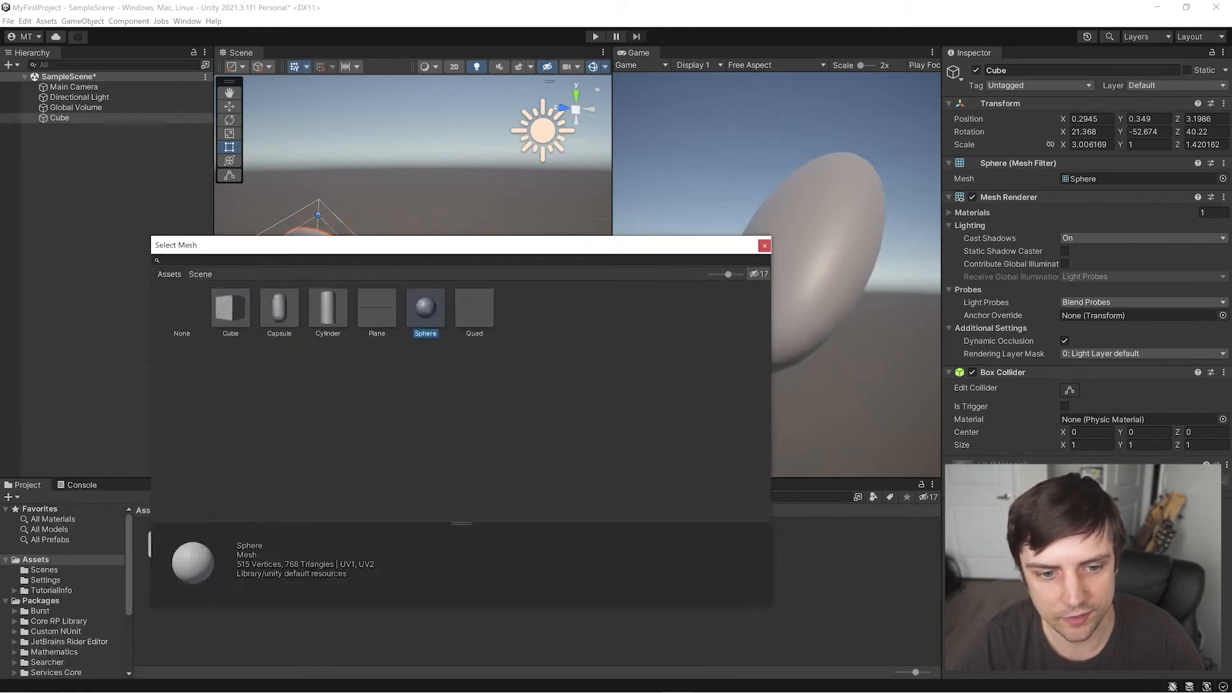
pyautogui.click(371, 314)
pyautogui.click(434, 306)
pyautogui.click(338, 305)
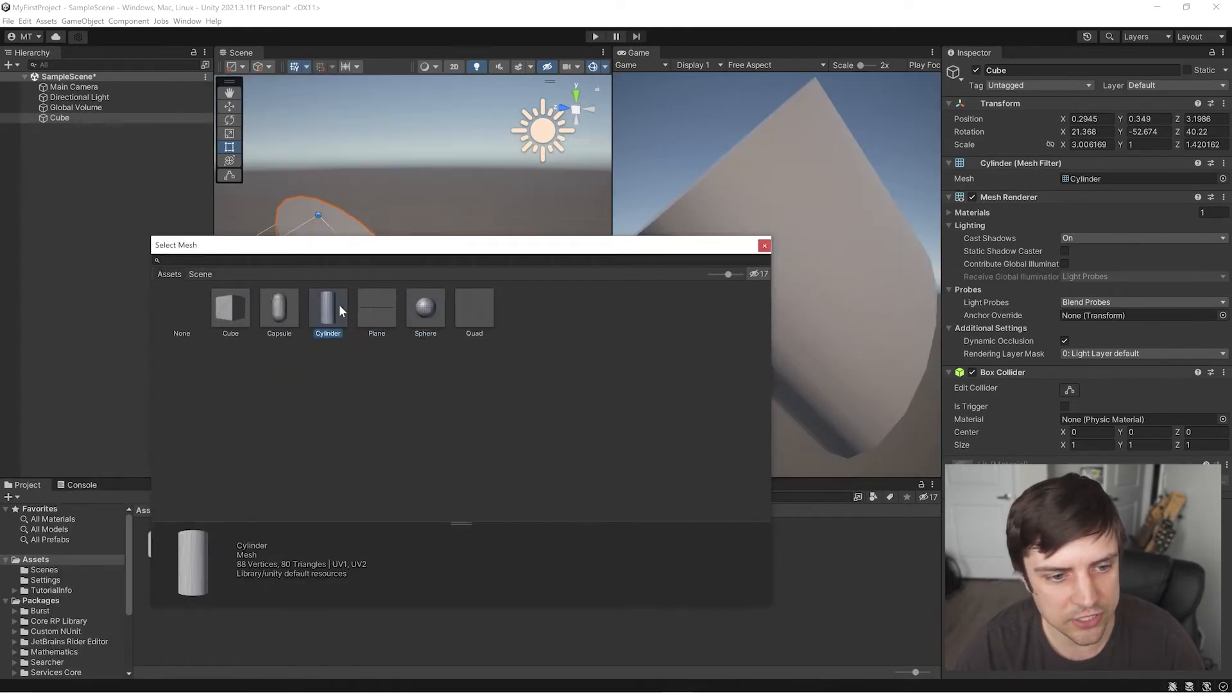
pyautogui.click(277, 310)
pyautogui.click(230, 310)
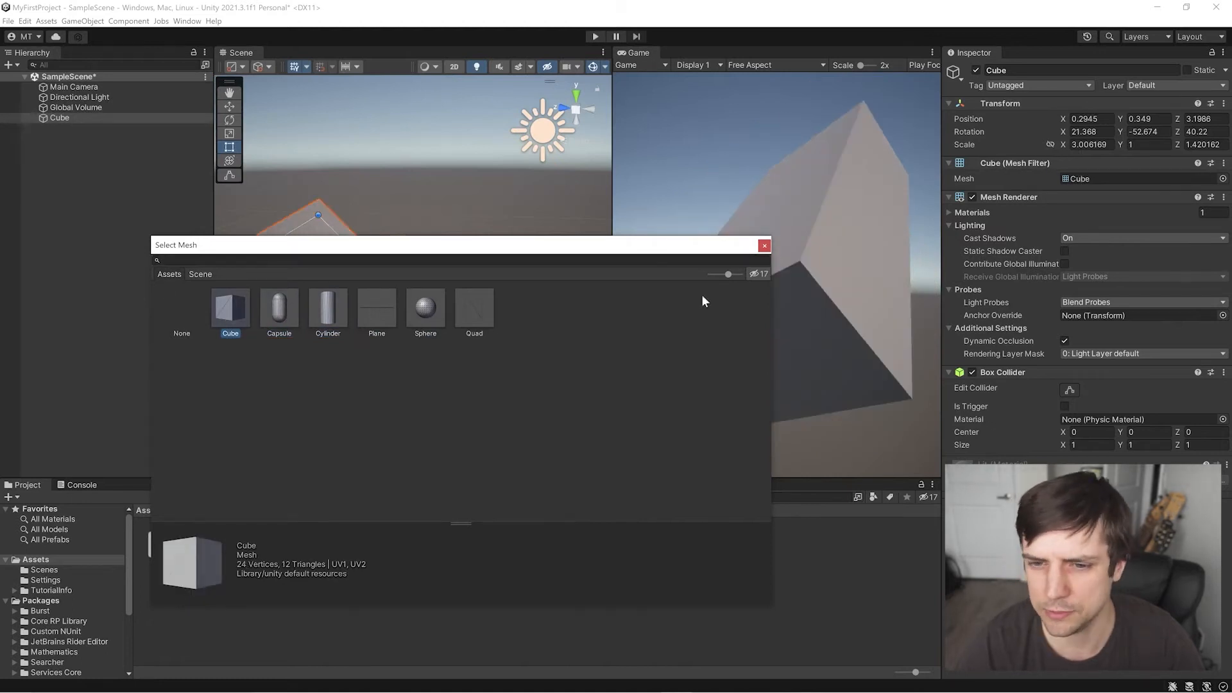
pyautogui.click(764, 246)
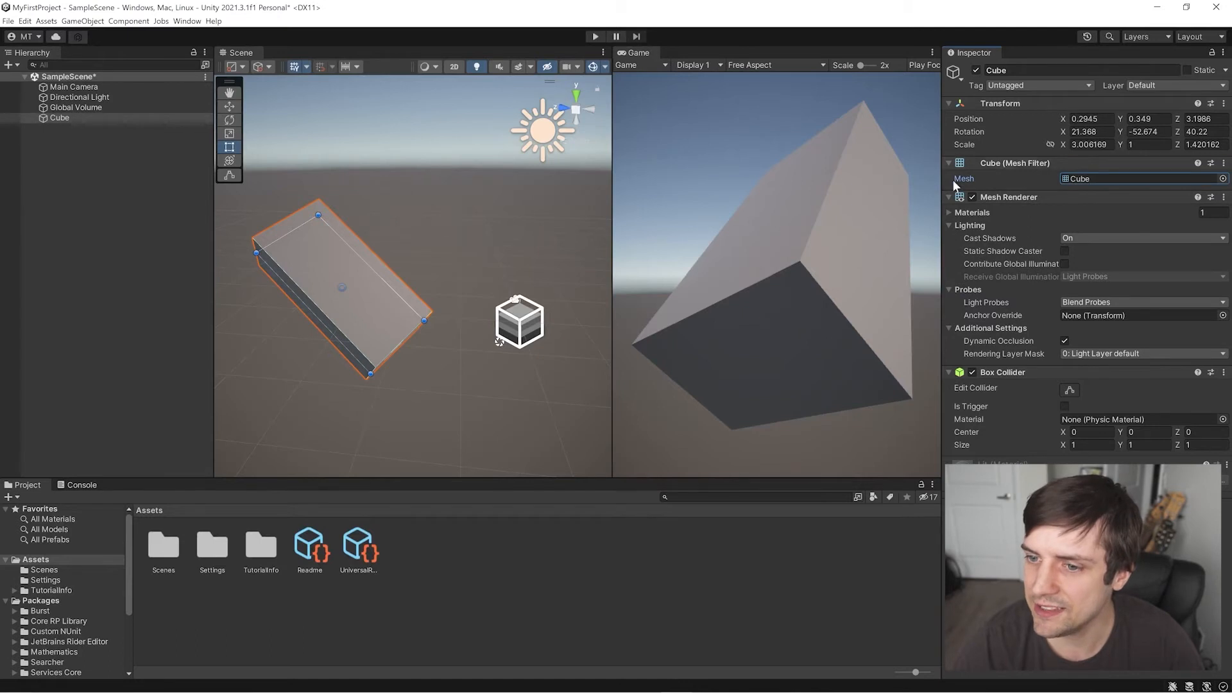
# Expand the Cube's Materials list and its Lit material, and examine the surface options and surface inputs
pyautogui.click(949, 212)
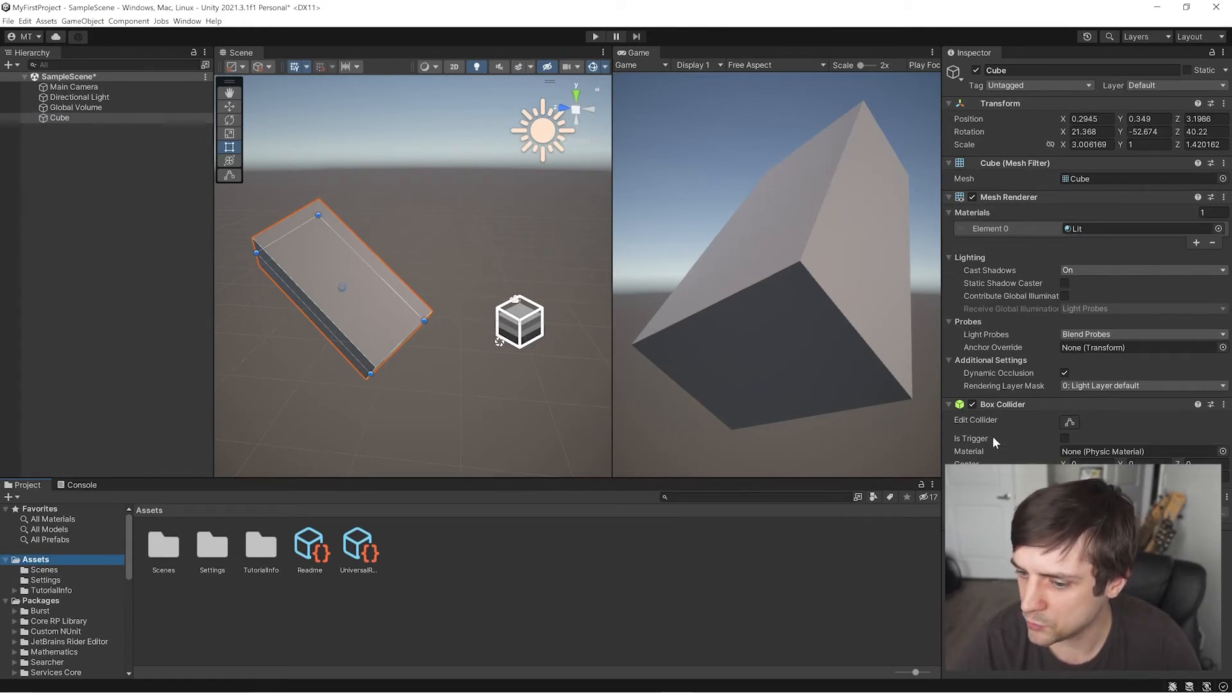
pyautogui.click(952, 512)
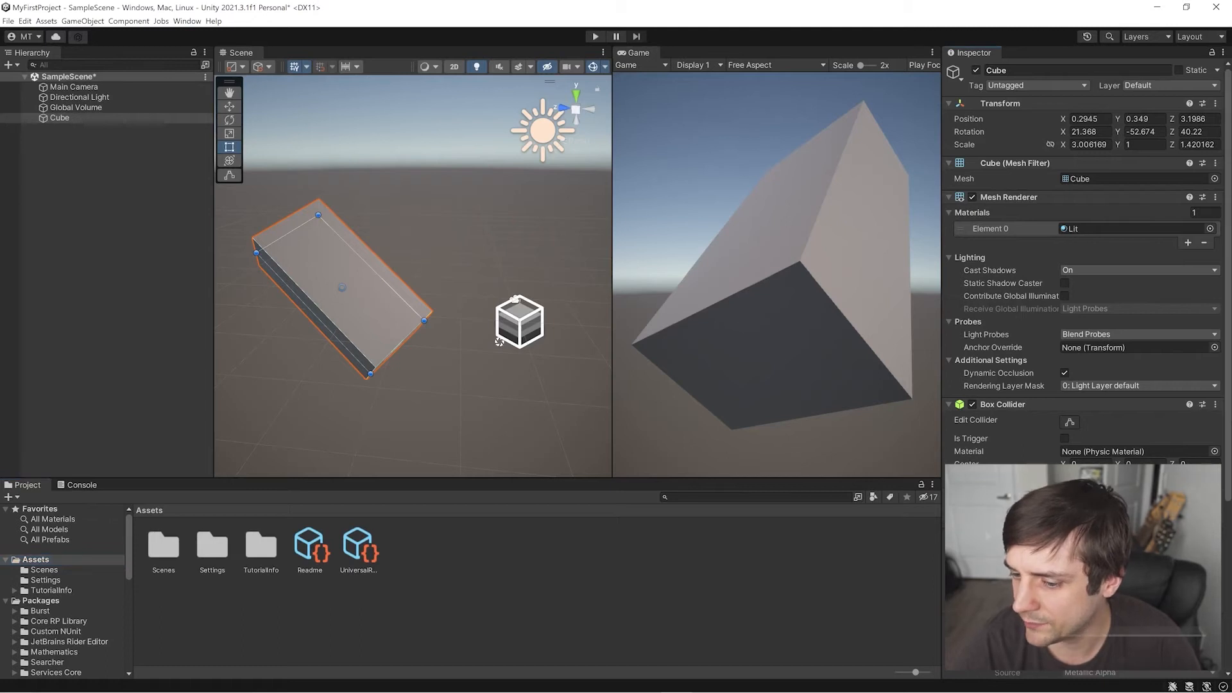
pyautogui.scroll(-5, 1030, 506)
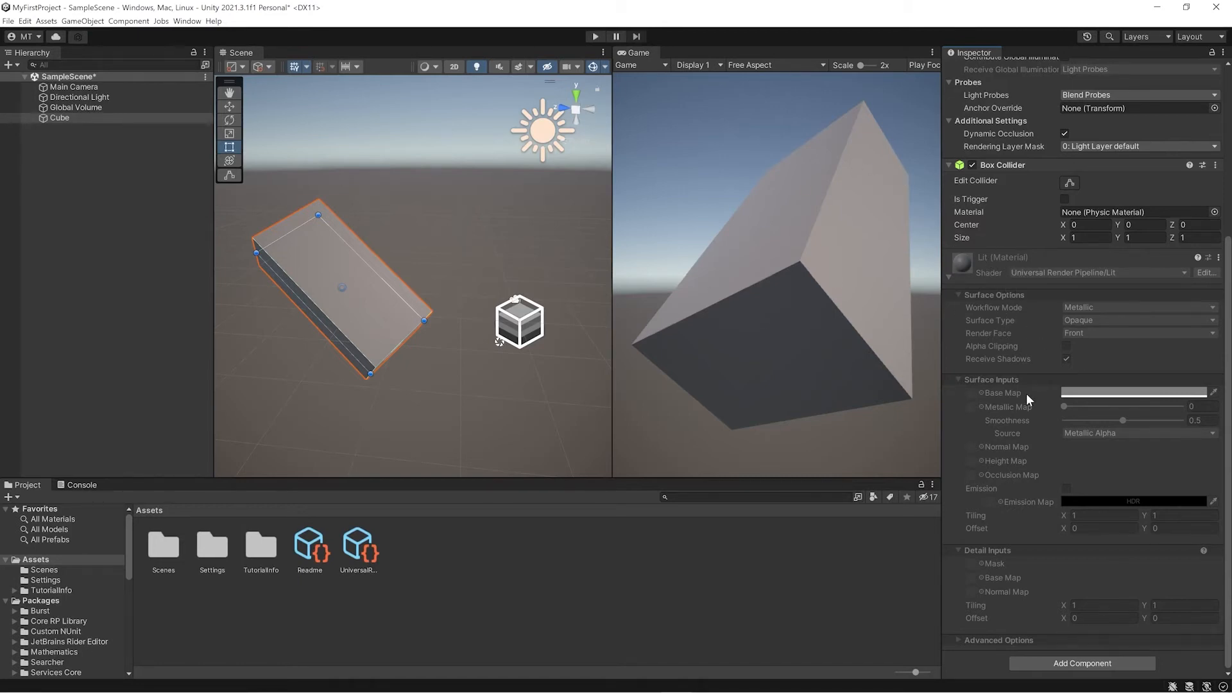
pyautogui.scroll(5, 1031, 433)
pyautogui.scroll(-5, 1031, 434)
pyautogui.scroll(5, 1033, 192)
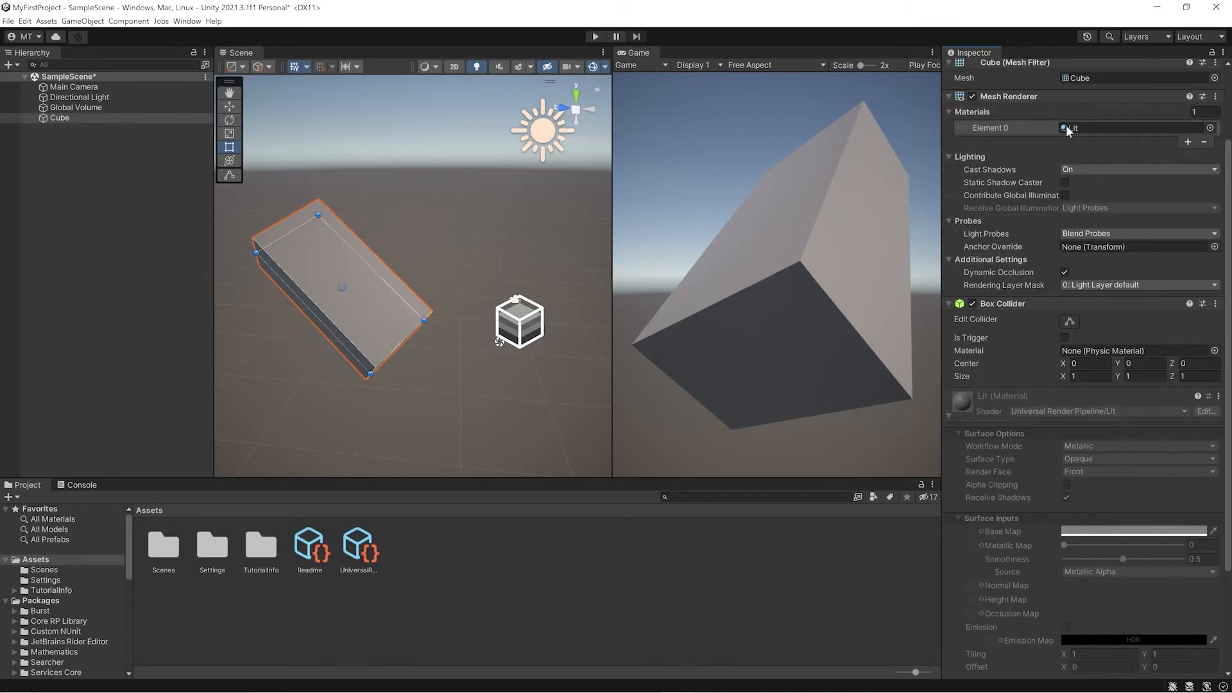
pyautogui.scroll(-3, 1036, 269)
pyautogui.scroll(-3, 1001, 398)
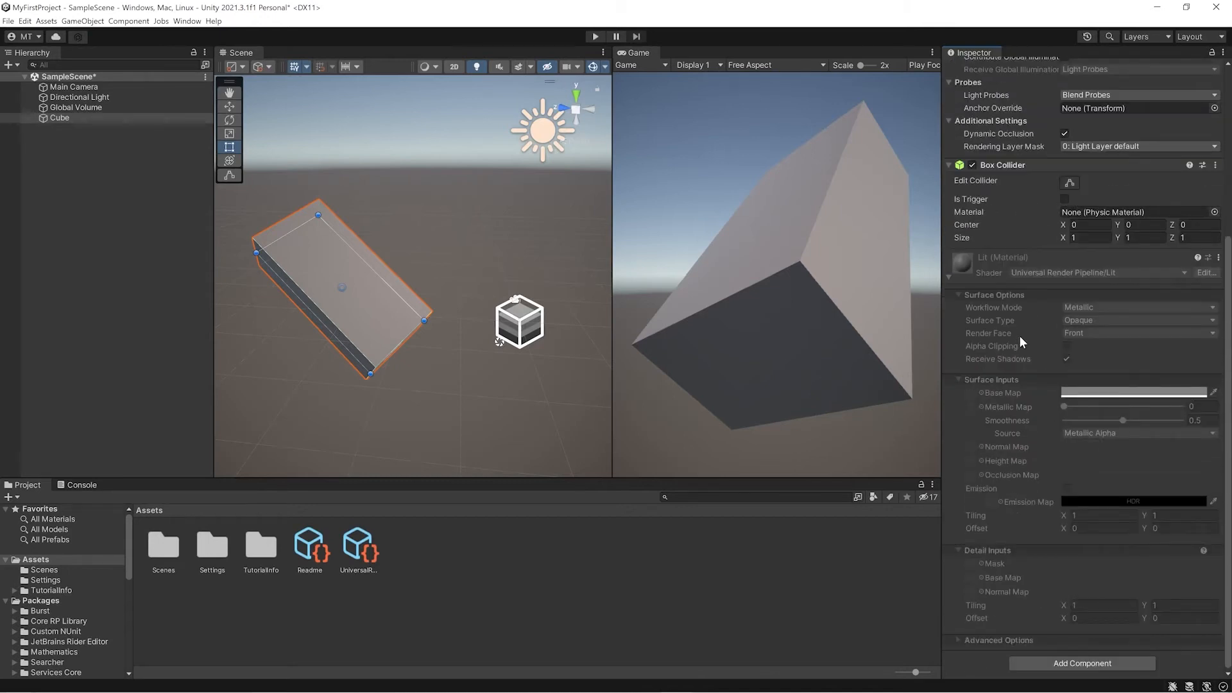
pyautogui.moveTo(1021, 340)
# Create a new material named Red in the Assets folder
pyautogui.click(83, 558)
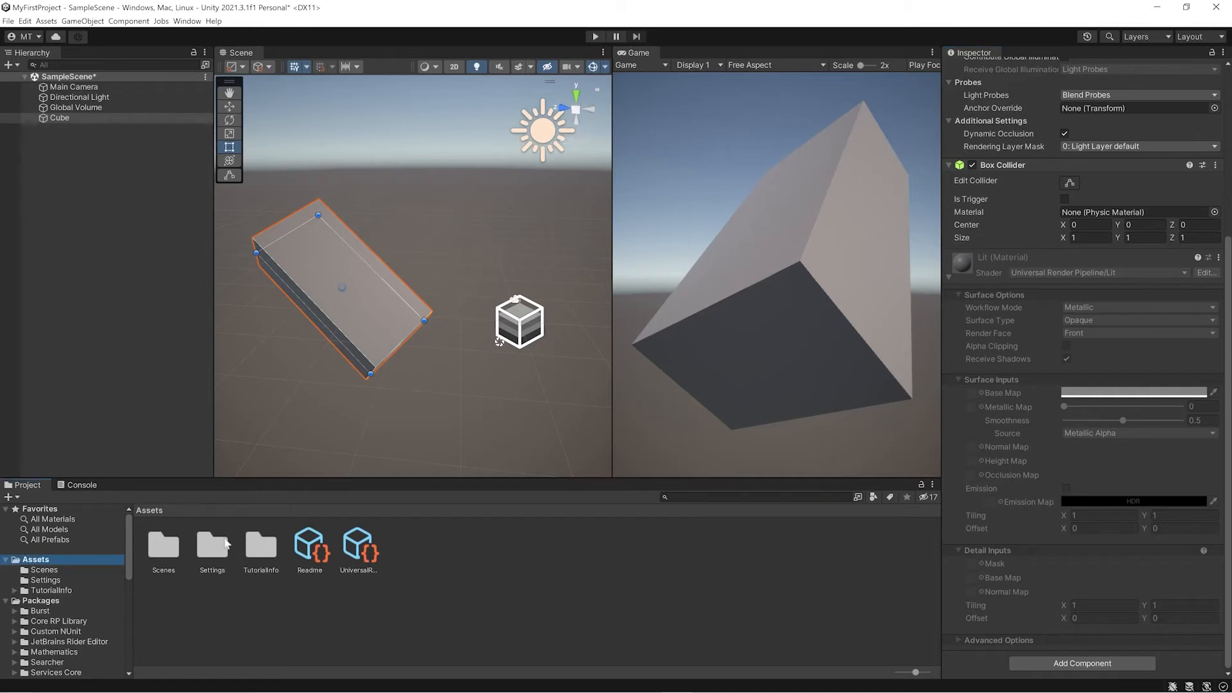
pyautogui.rightClick(438, 552)
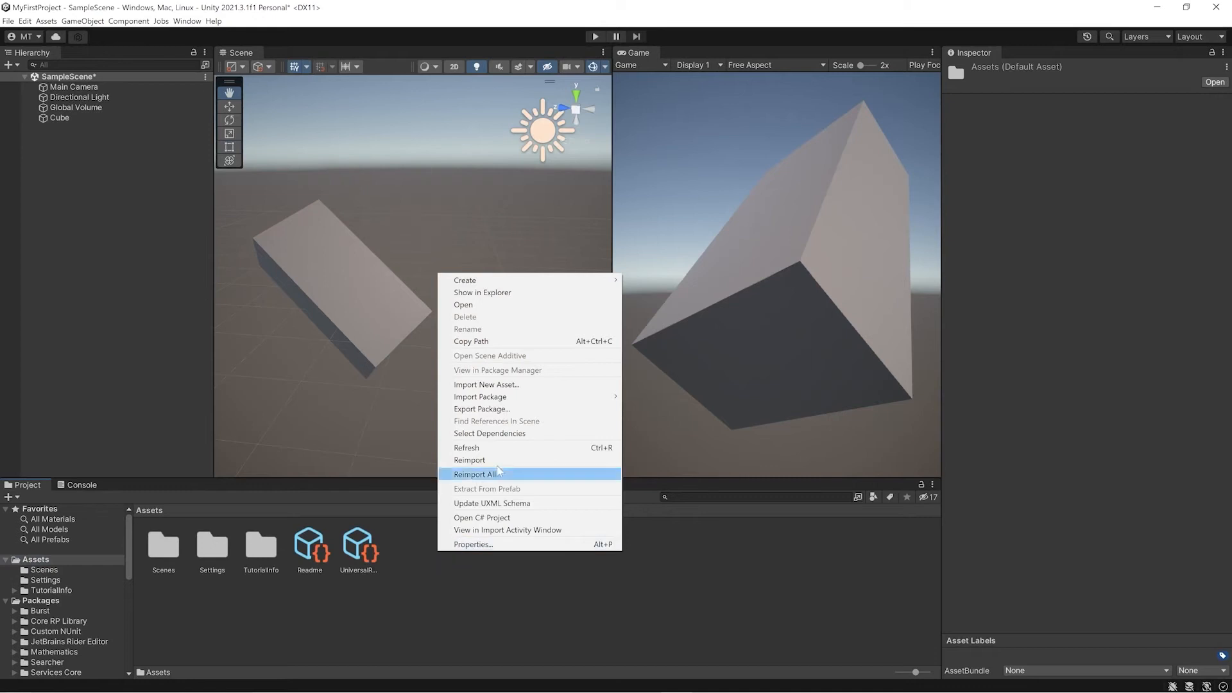
pyautogui.moveTo(470, 283)
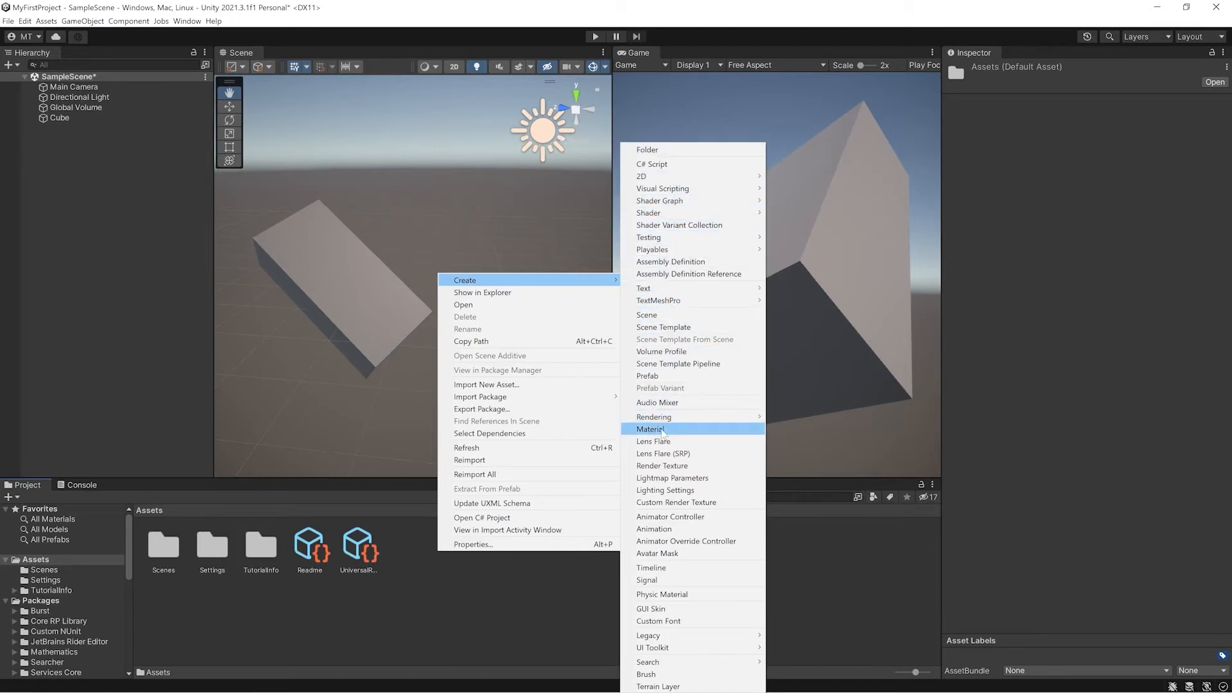
pyautogui.click(654, 430)
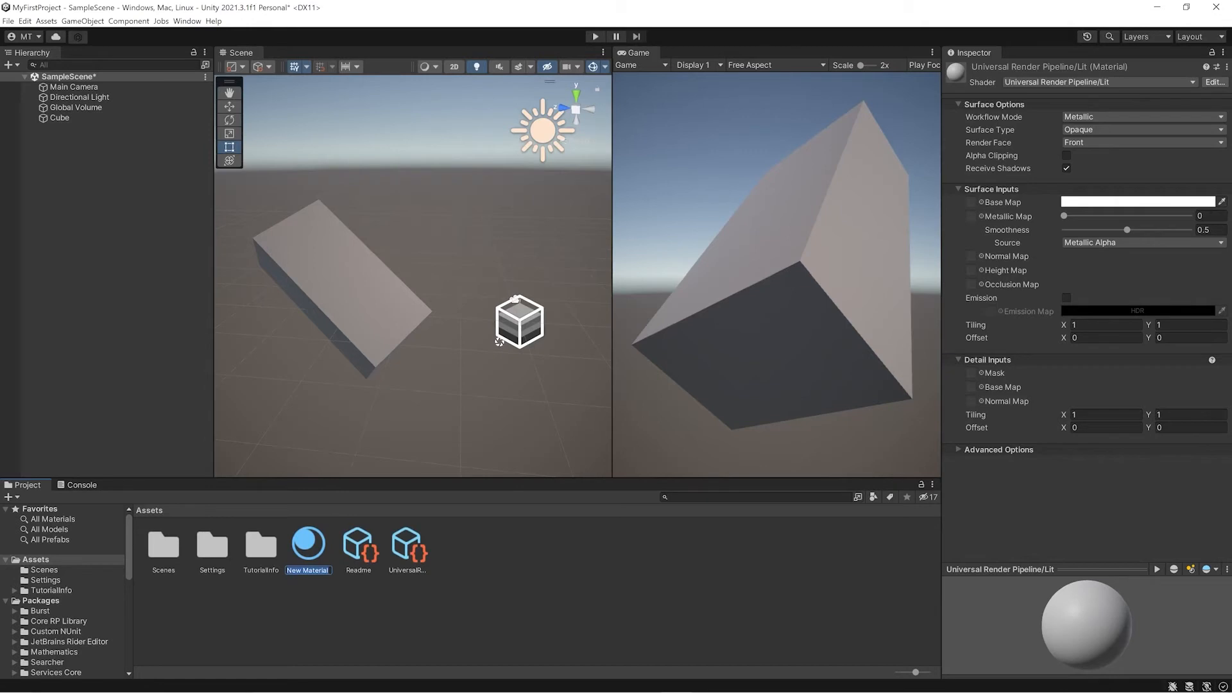
pyautogui.write('Red')
pyautogui.press('Return')
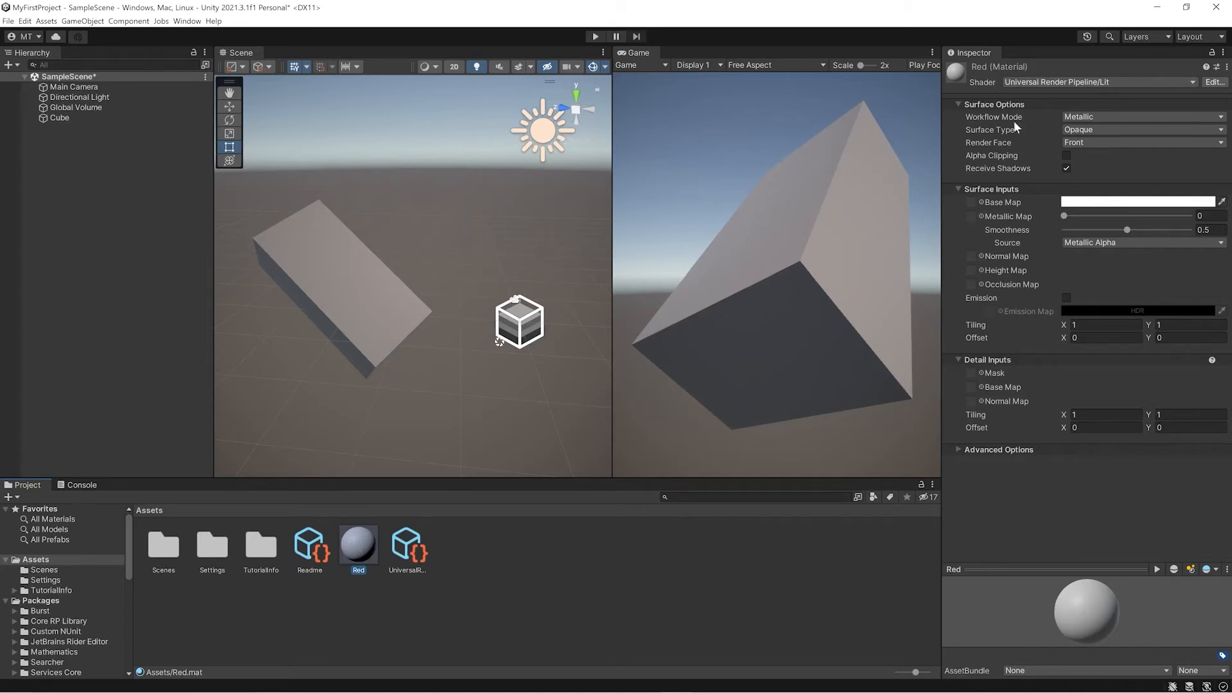
# Select the Red material and change its Base Map colour from white to a saturated red
pyautogui.click(64, 108)
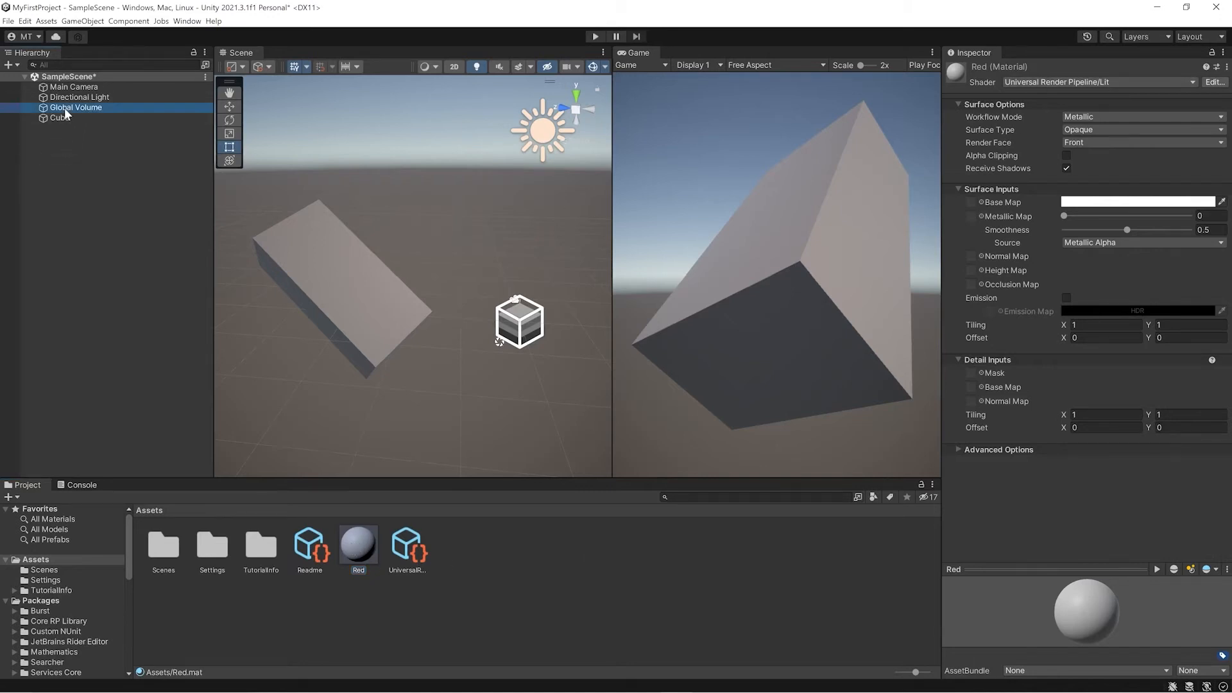
pyautogui.click(68, 99)
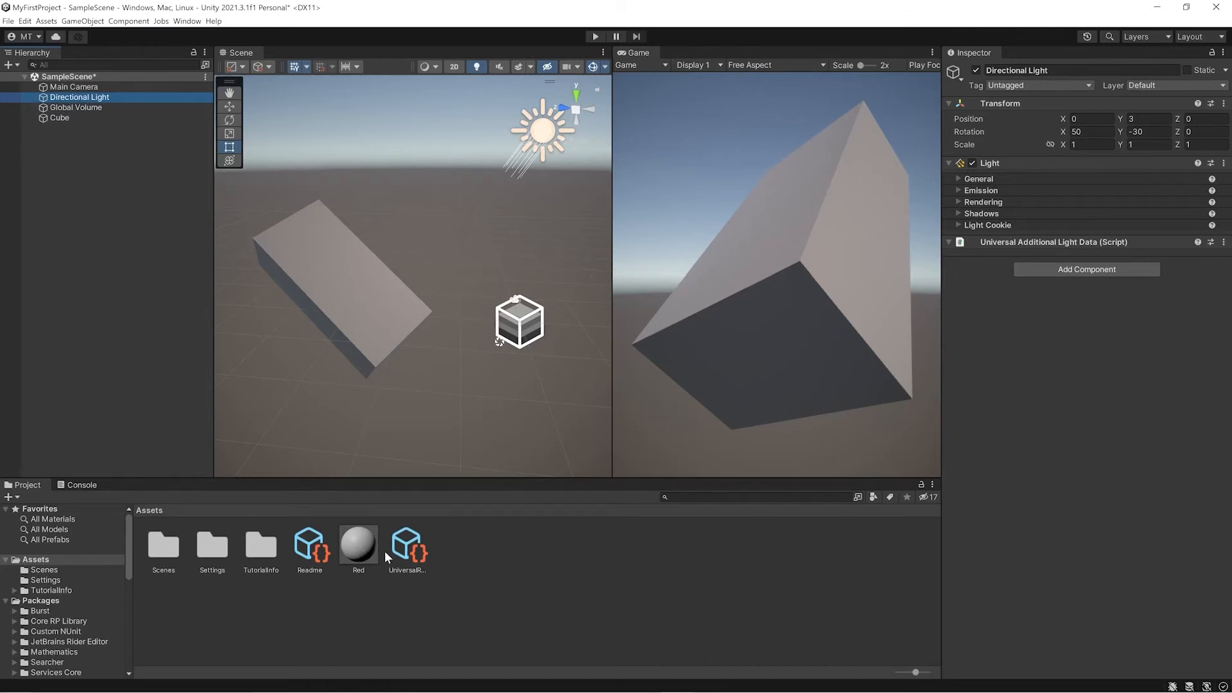
pyautogui.click(364, 548)
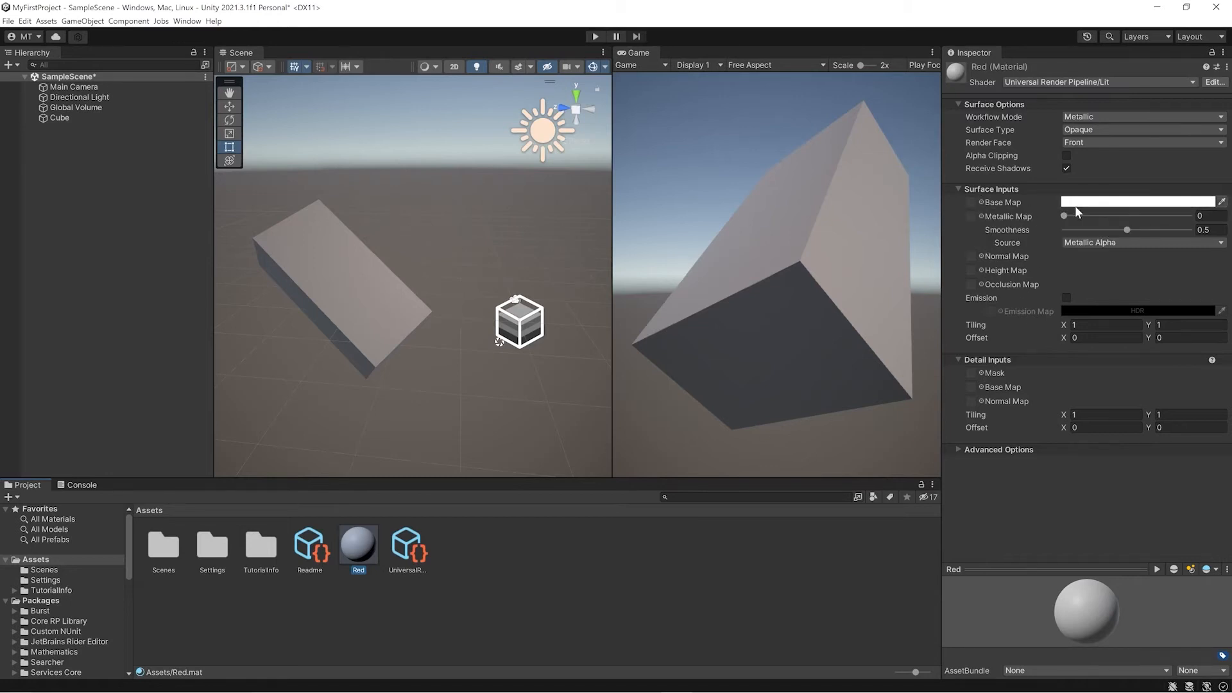
pyautogui.click(1130, 204)
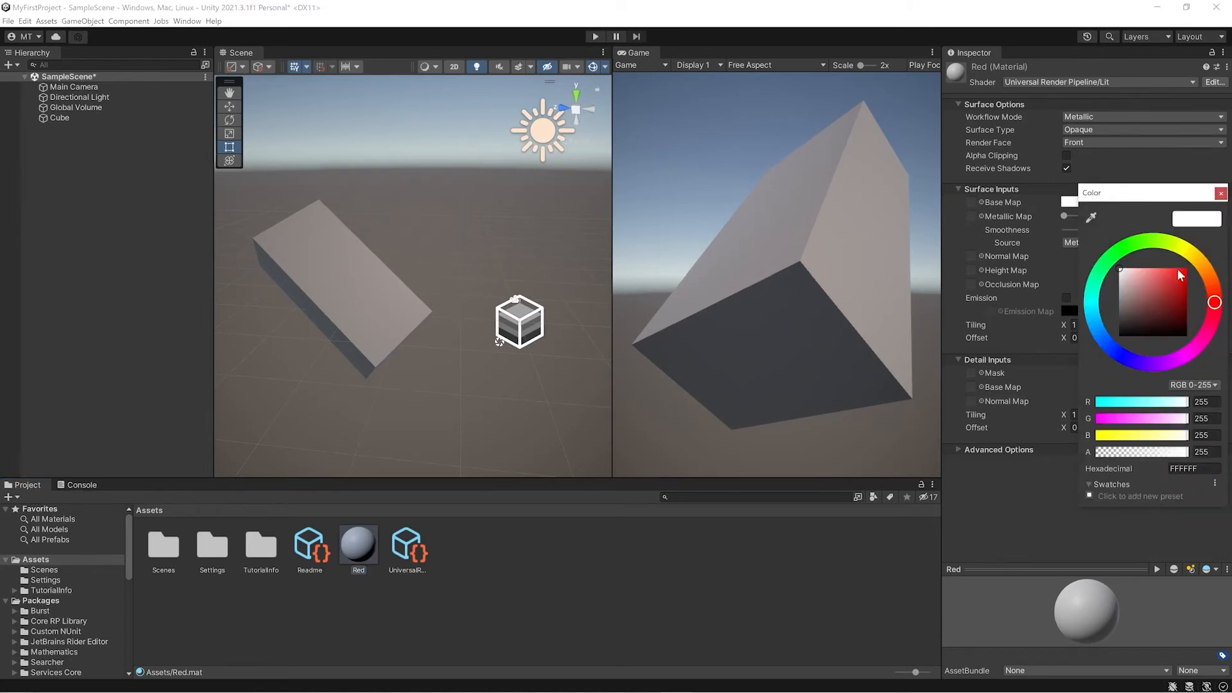
pyautogui.moveTo(1122, 273); pyautogui.dragTo(1187, 266)
pyautogui.click(1222, 194)
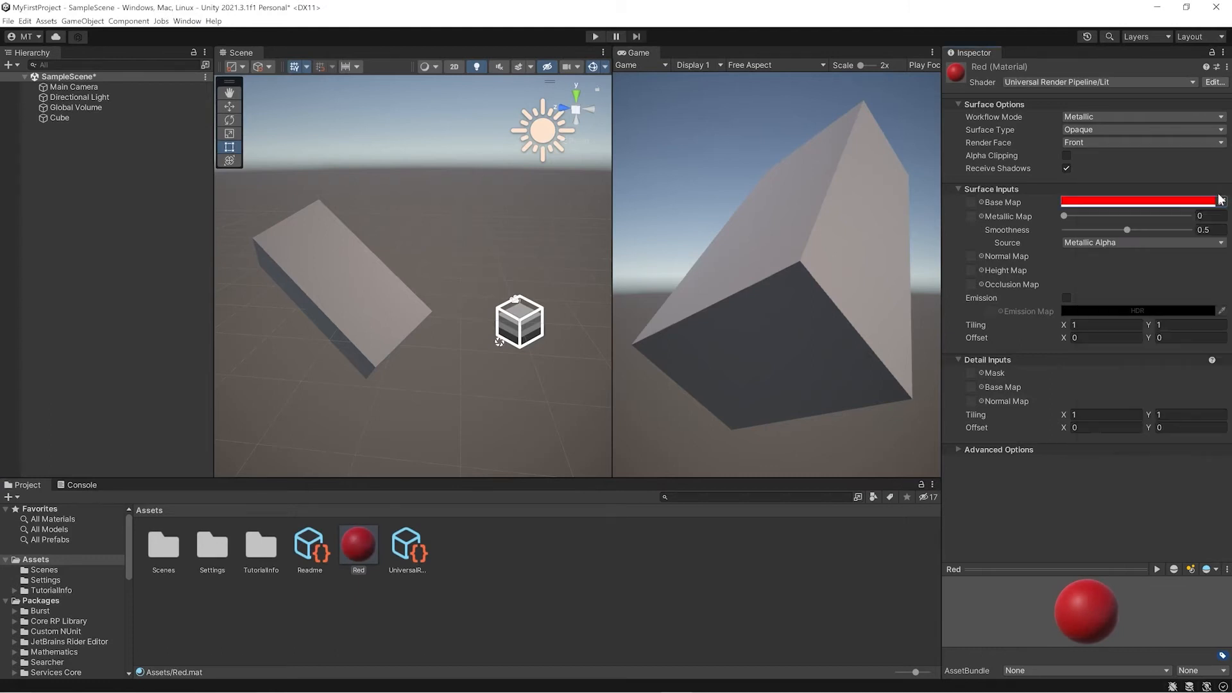
# Enlarge the Red material's preview and set the Base Map colour to pure red, FF0000
pyautogui.moveTo(1112, 569); pyautogui.dragTo(1114, 472)
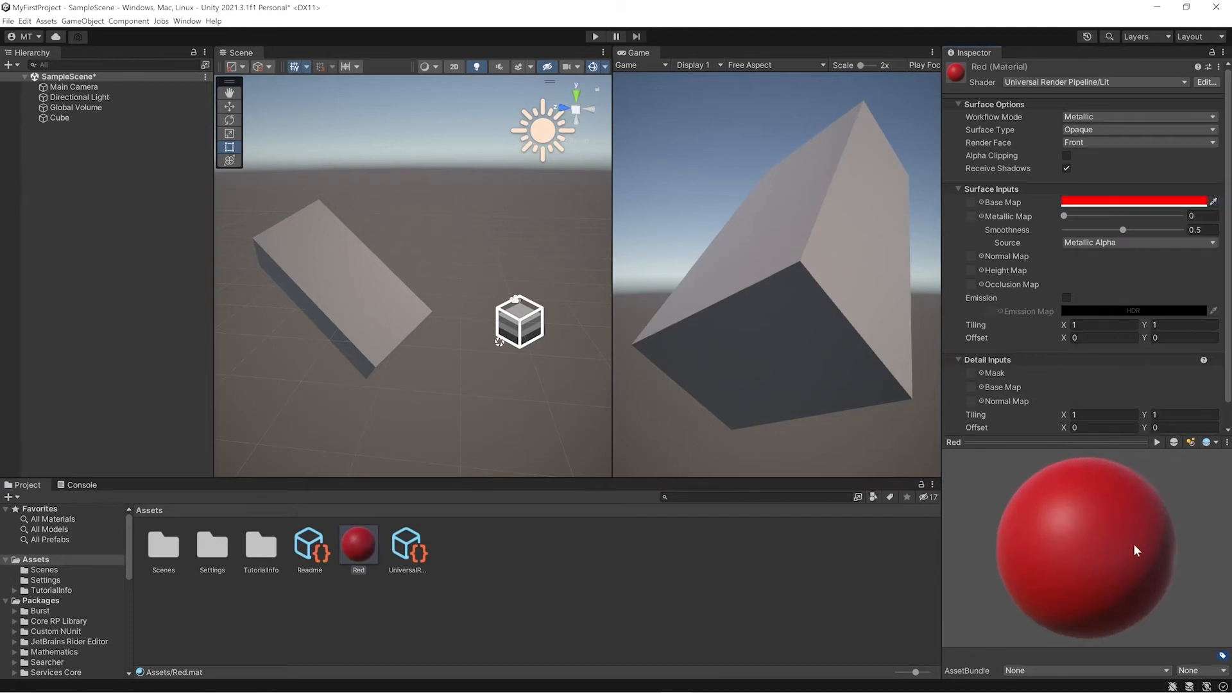
pyautogui.click(1104, 202)
pyautogui.moveTo(1173, 297); pyautogui.dragTo(1185, 268)
pyautogui.moveTo(1182, 191); pyautogui.dragTo(1128, 108)
pyautogui.moveTo(1106, 197); pyautogui.dragTo(1131, 176)
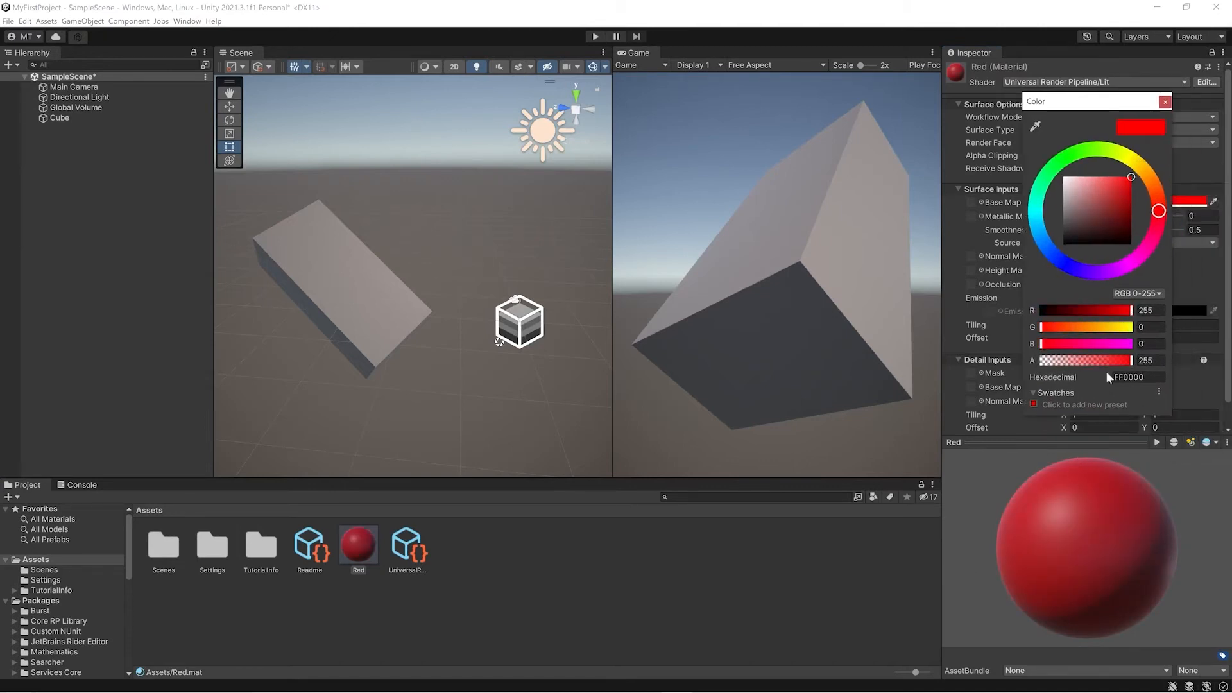
pyautogui.click(1165, 103)
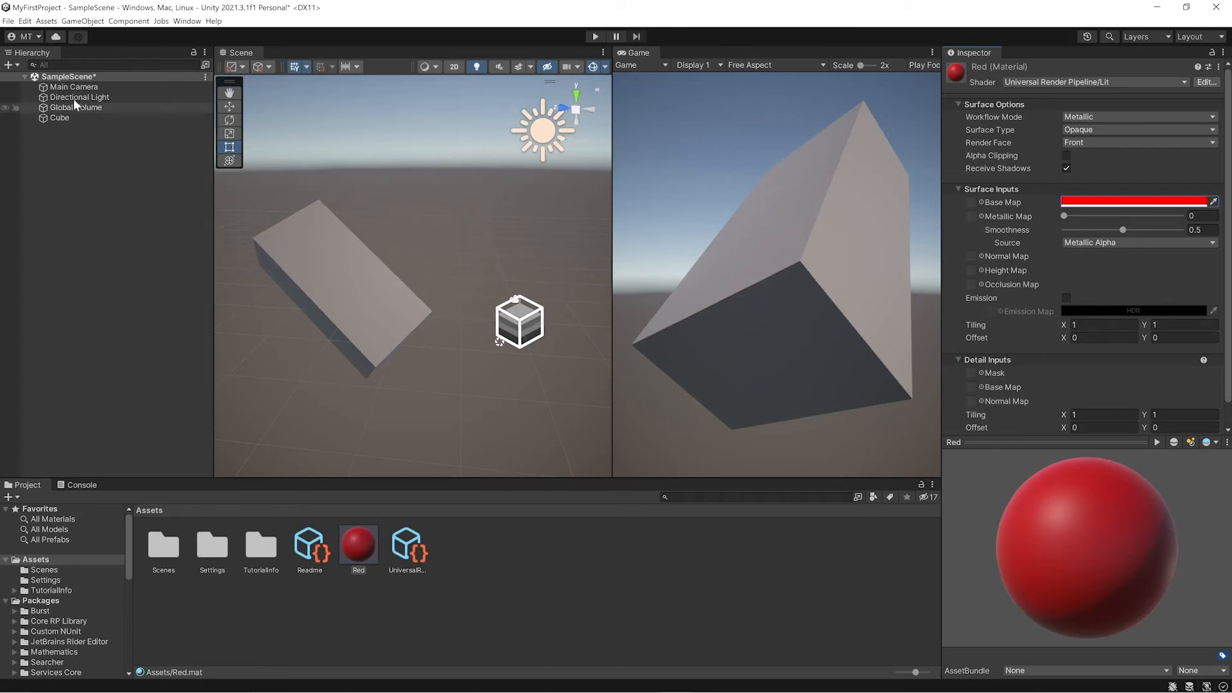
# Try Red and Lit as the Cube's material and finish with Red in Element 0 of its Mesh Renderer
pyautogui.click(72, 115)
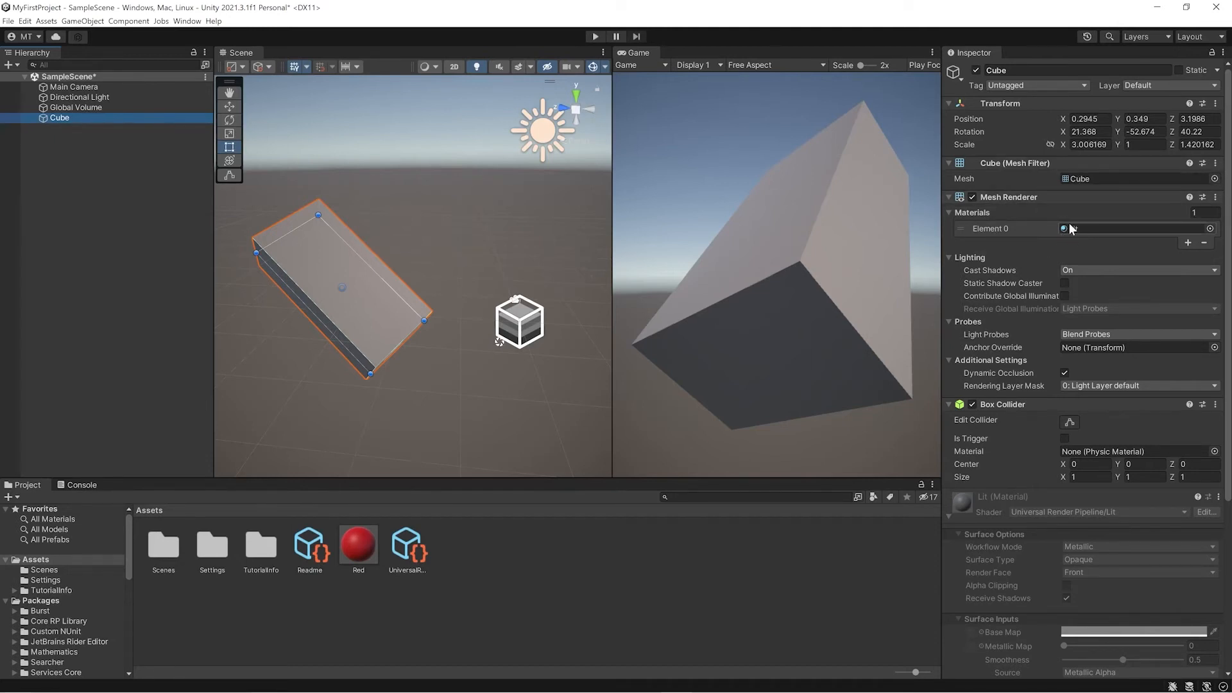
pyautogui.scroll(-3, 1048, 440)
pyautogui.scroll(3, 985, 449)
pyautogui.click(1211, 230)
pyautogui.moveTo(1115, 222); pyautogui.dragTo(817, 179)
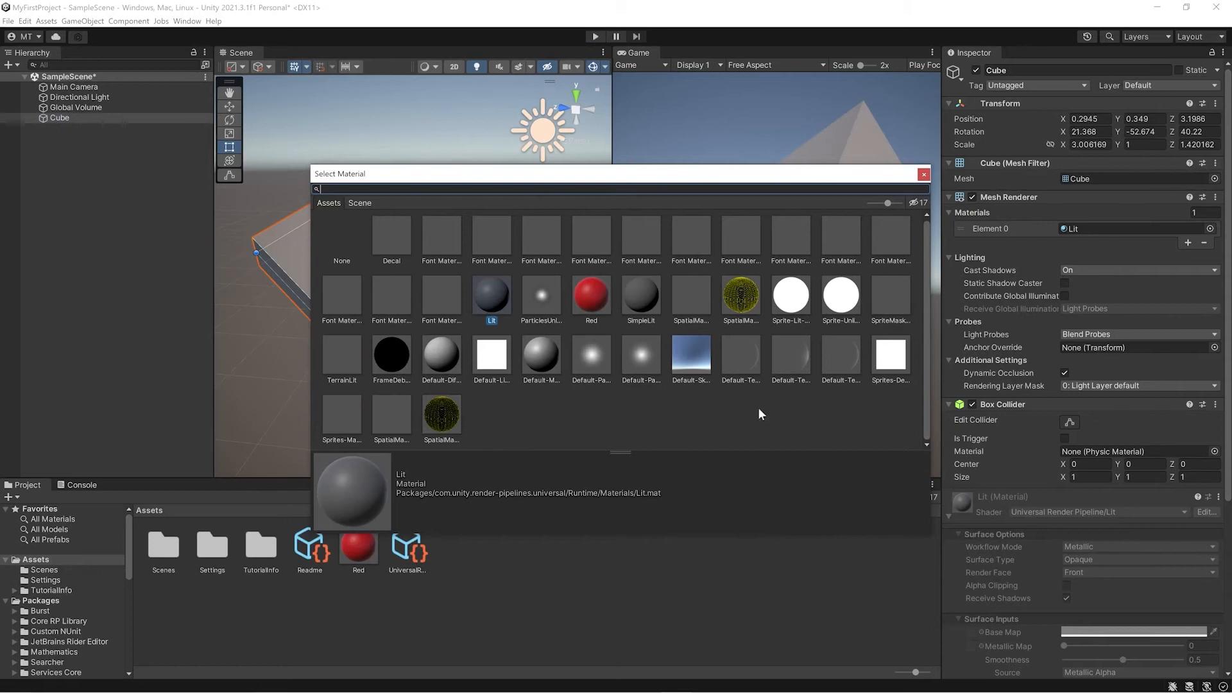
pyautogui.click(544, 294)
pyautogui.click(600, 287)
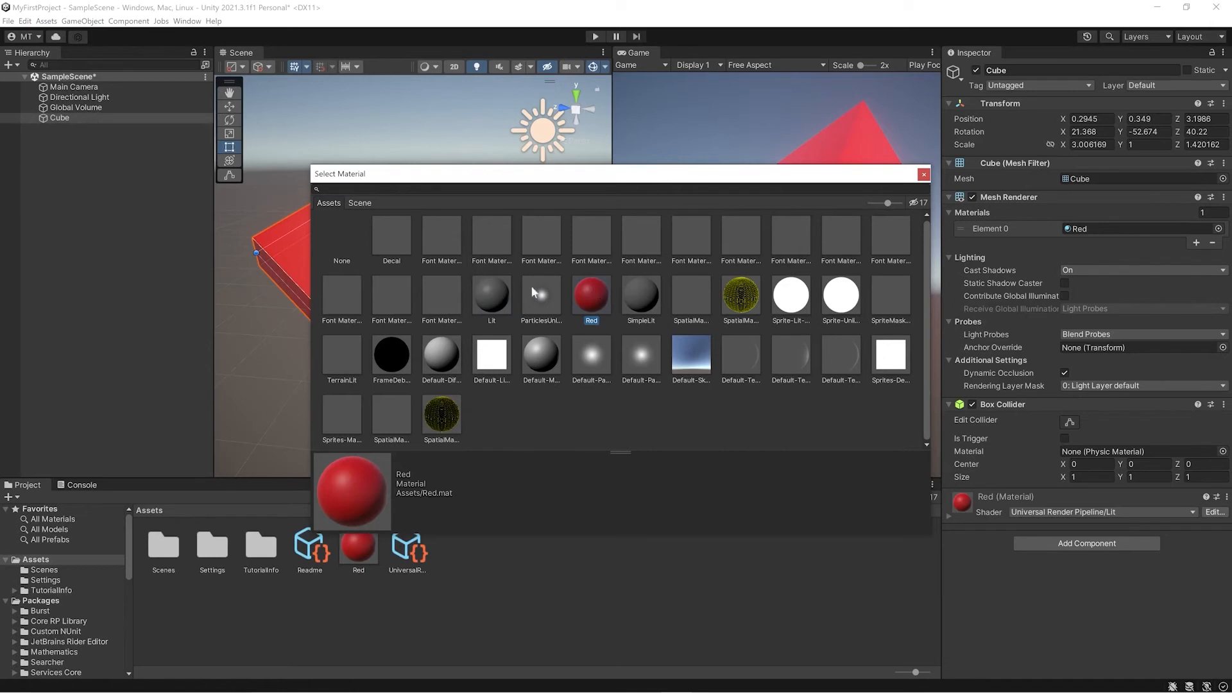
pyautogui.doubleClick(495, 287)
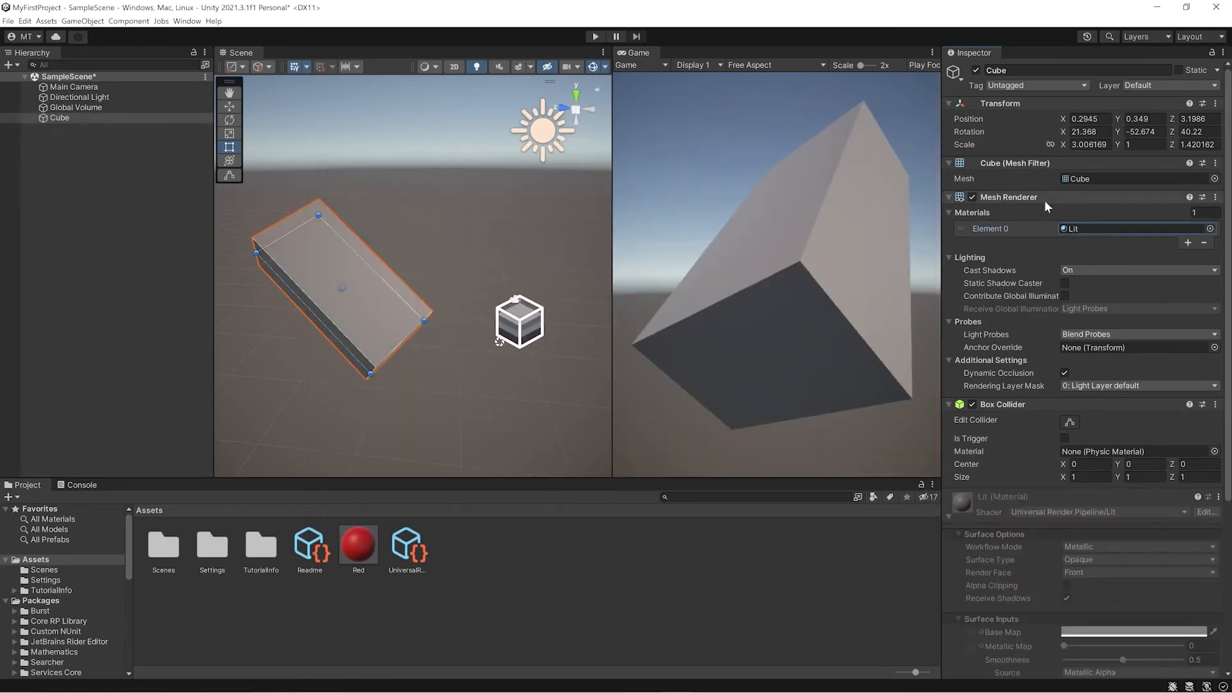
pyautogui.moveTo(356, 546); pyautogui.dragTo(1105, 225)
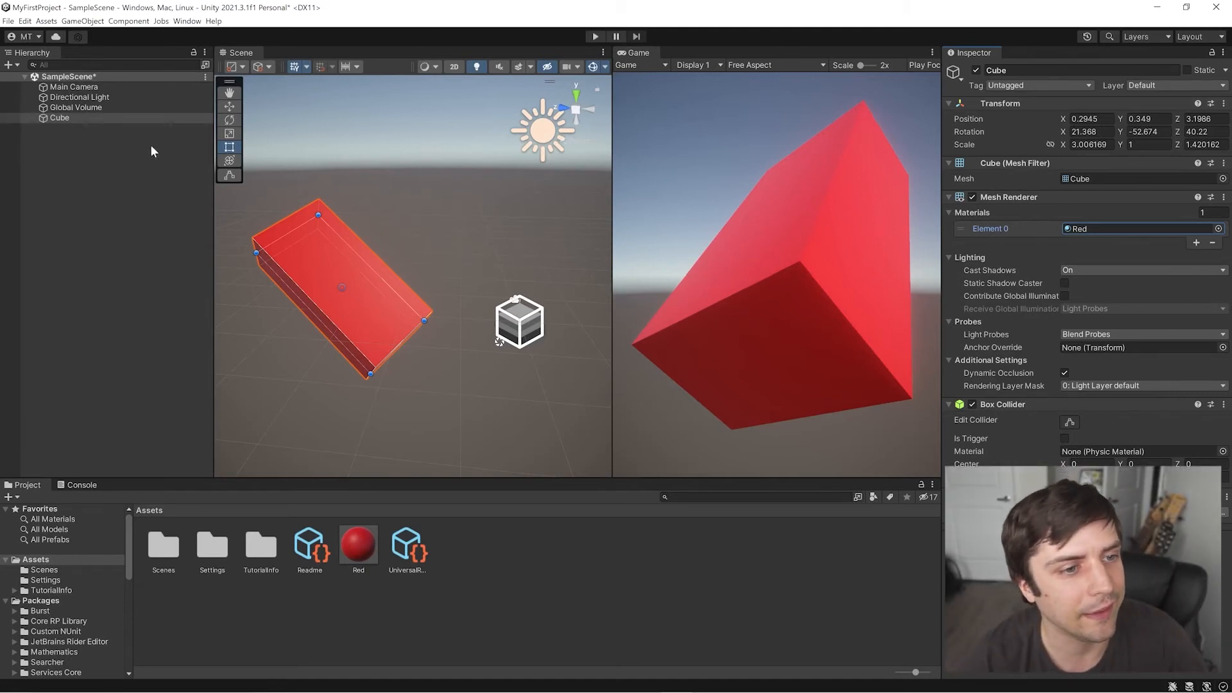
pyautogui.click(82, 21)
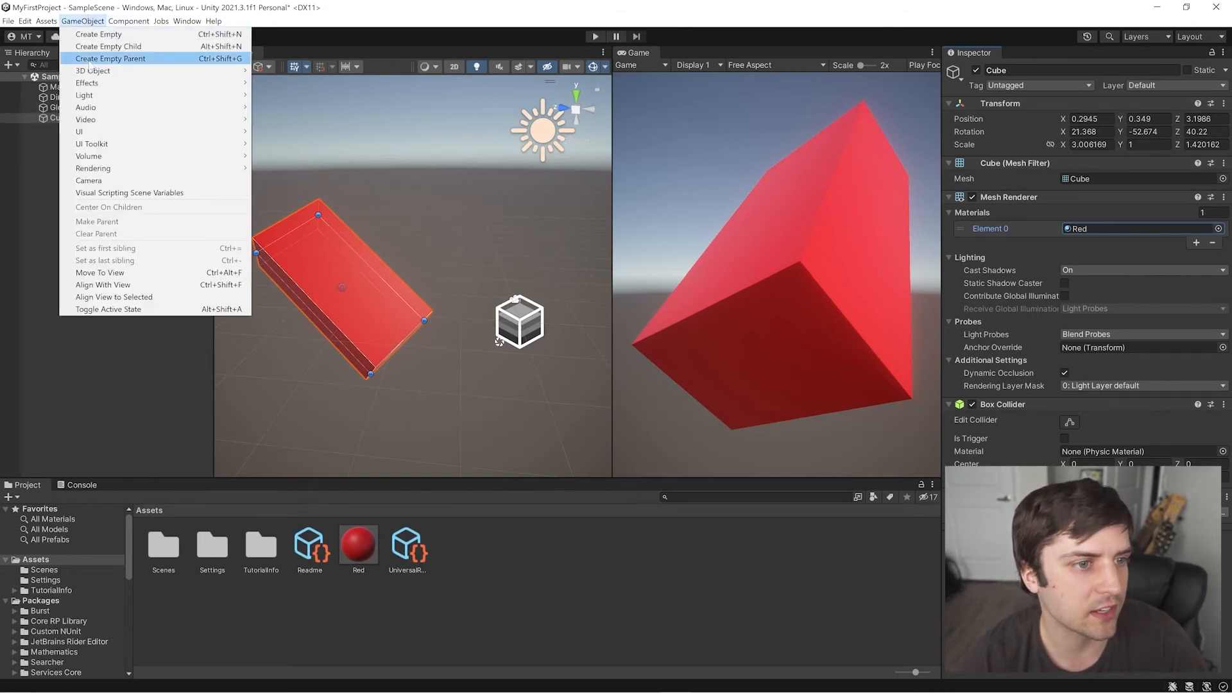
pyautogui.moveTo(87, 74)
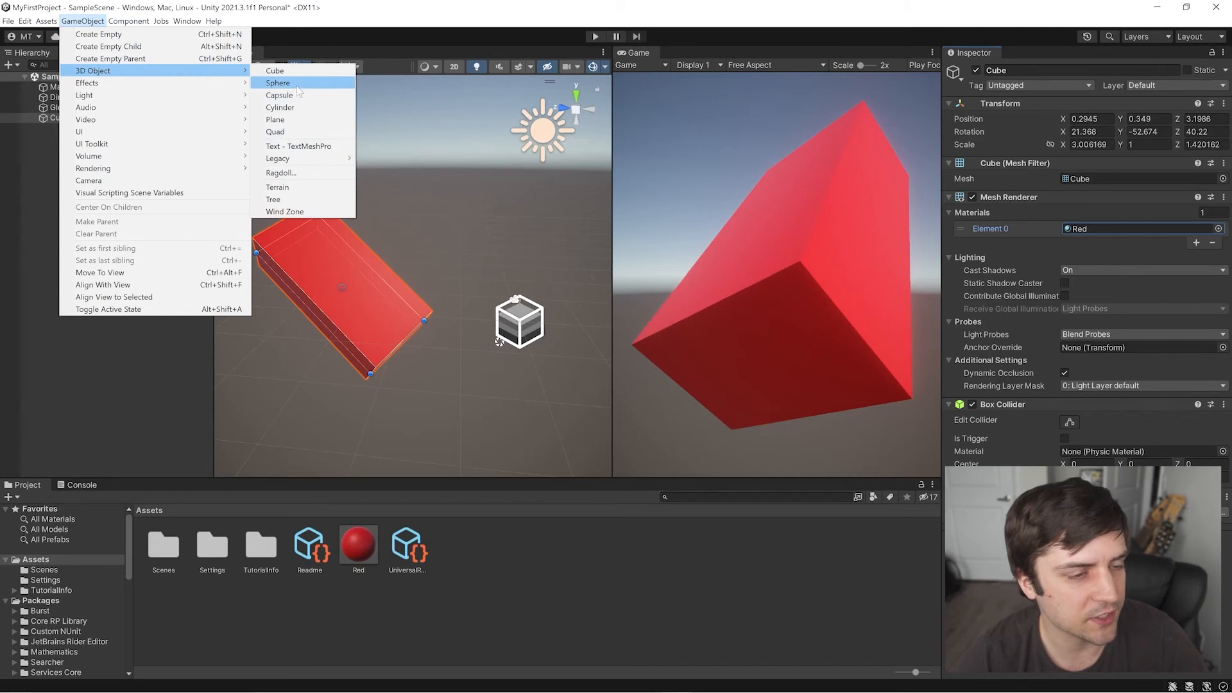
pyautogui.click(9, 127)
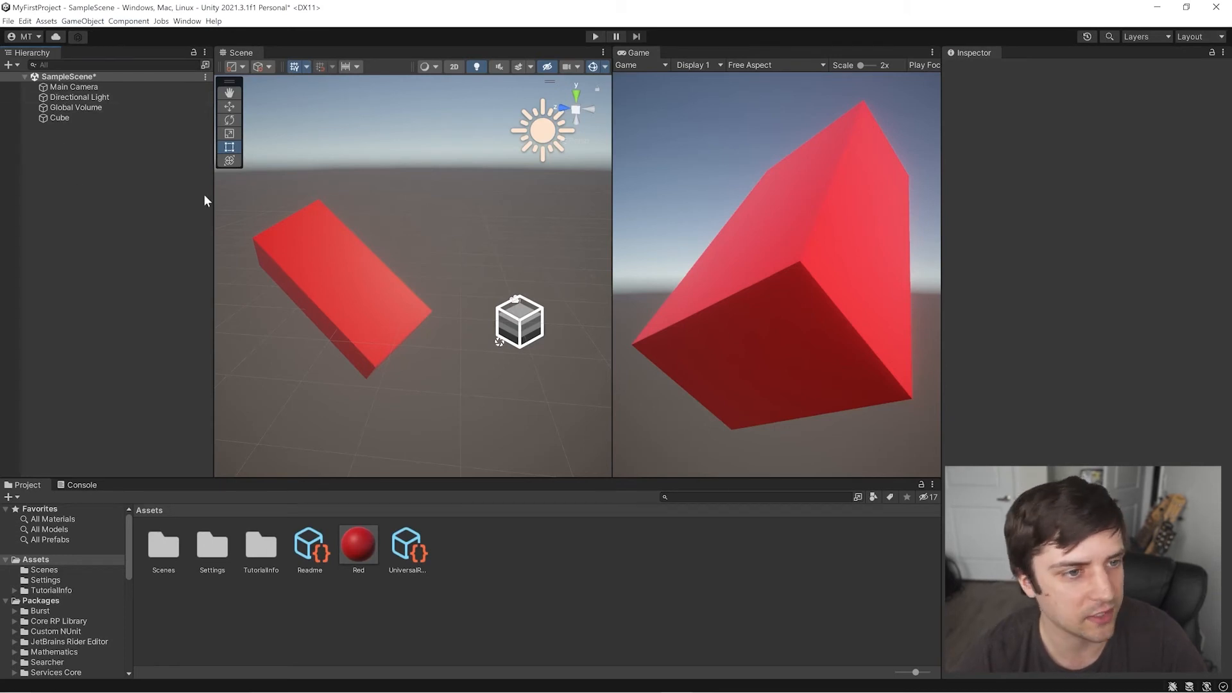
# Create a Sphere 3D object in SampleScene and view it beside the red Cube
pyautogui.rightClick(77, 152)
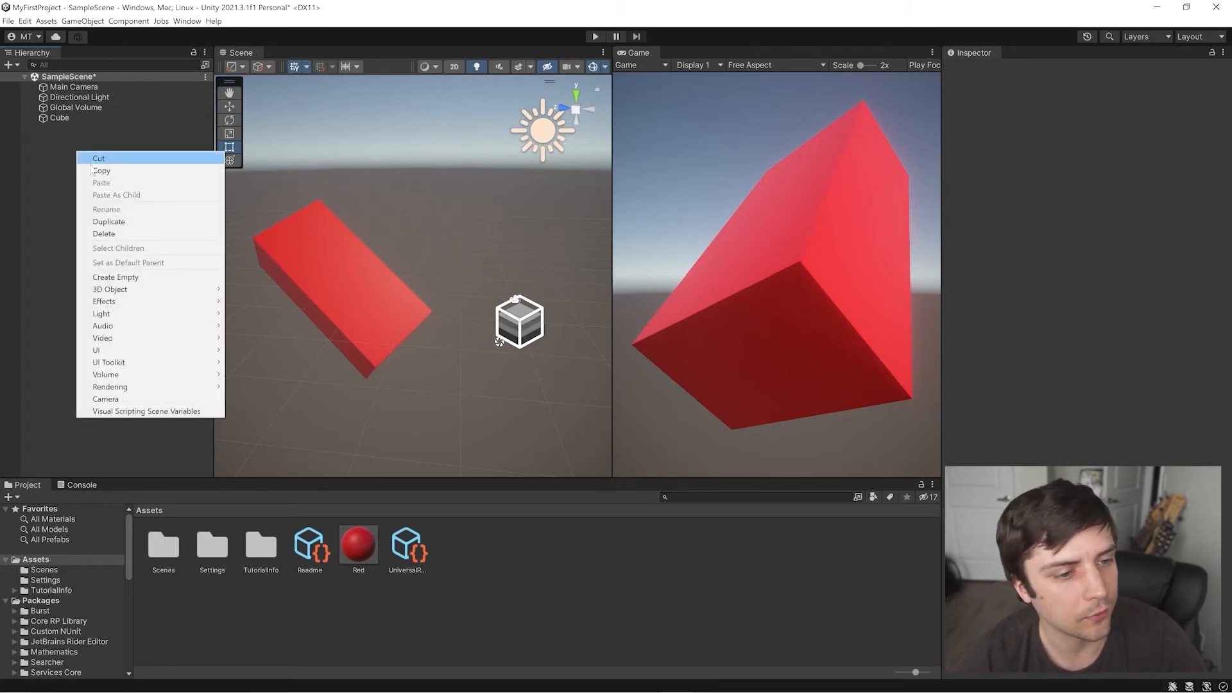
pyautogui.moveTo(104, 292)
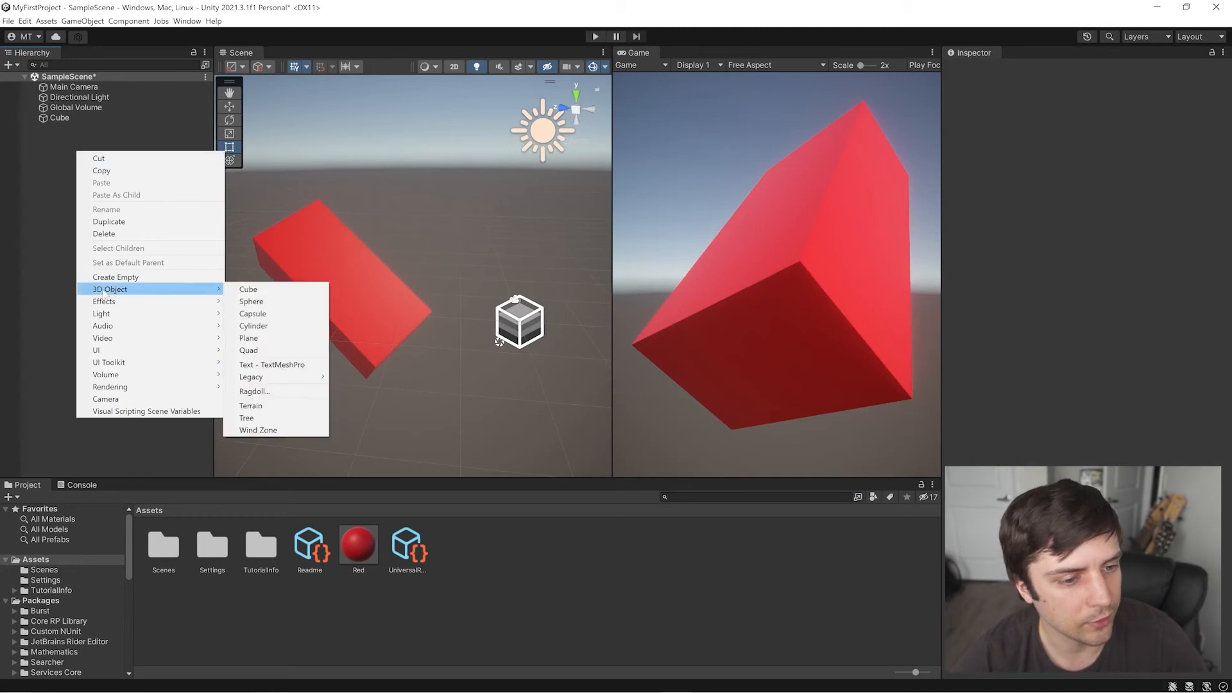
pyautogui.click(251, 302)
pyautogui.click(146, 159)
pyautogui.click(75, 127)
pyautogui.moveTo(476, 254); pyautogui.dragTo(456, 288, button='middle')
pyautogui.moveTo(456, 288); pyautogui.dragTo(426, 337, button='right')
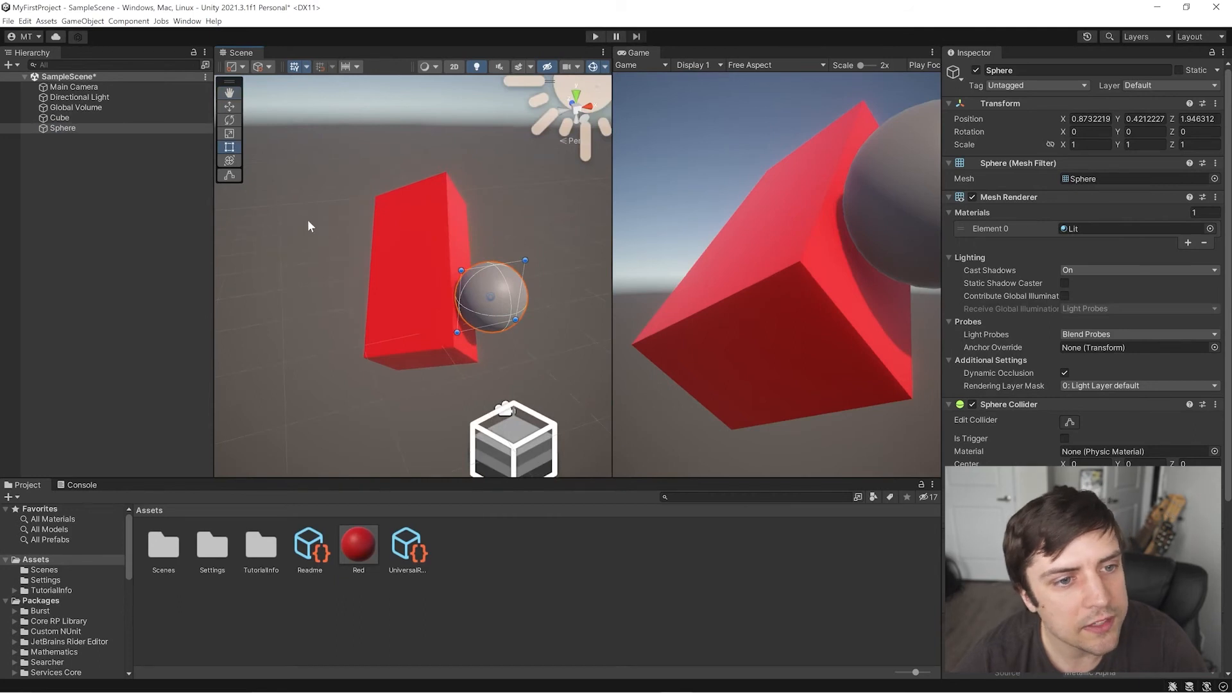
# Scale the Sphere uniformly to about 0.325 and move it above the red Cube at X 0.41, Y 1.68, Z 3.78
pyautogui.click(226, 133)
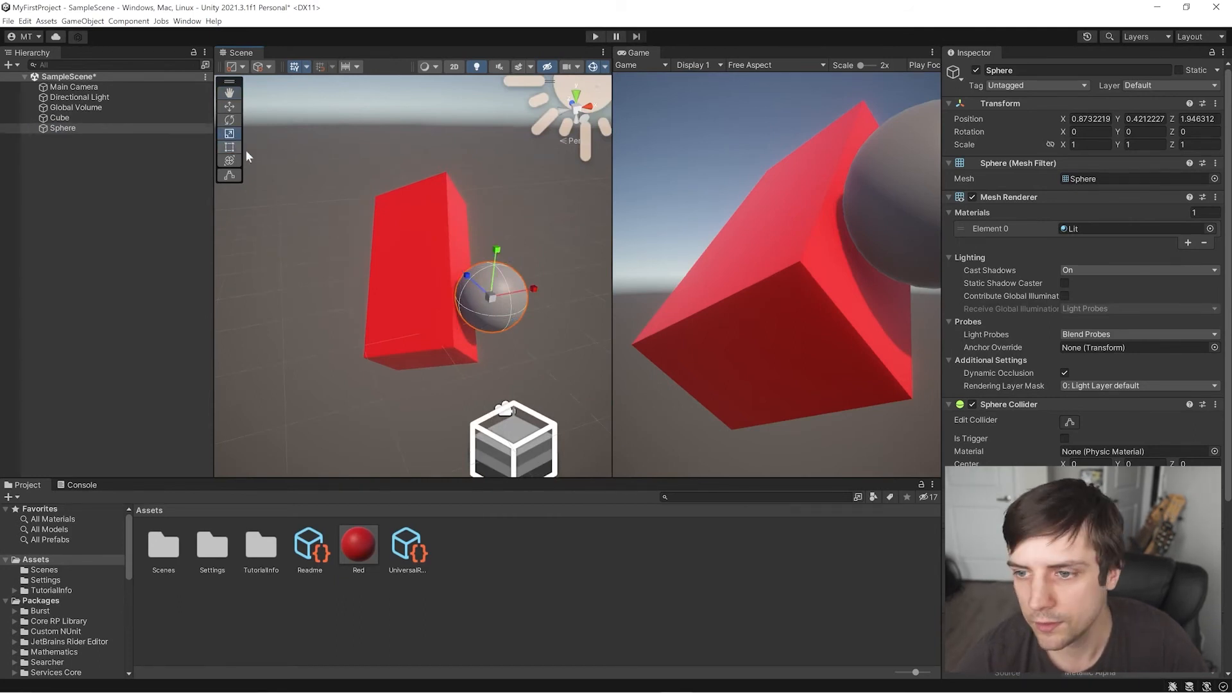
pyautogui.moveTo(494, 302)
pyautogui.mouseDown()
pyautogui.moveTo(440, 293)
pyautogui.moveTo(481, 299)
pyautogui.mouseUp()
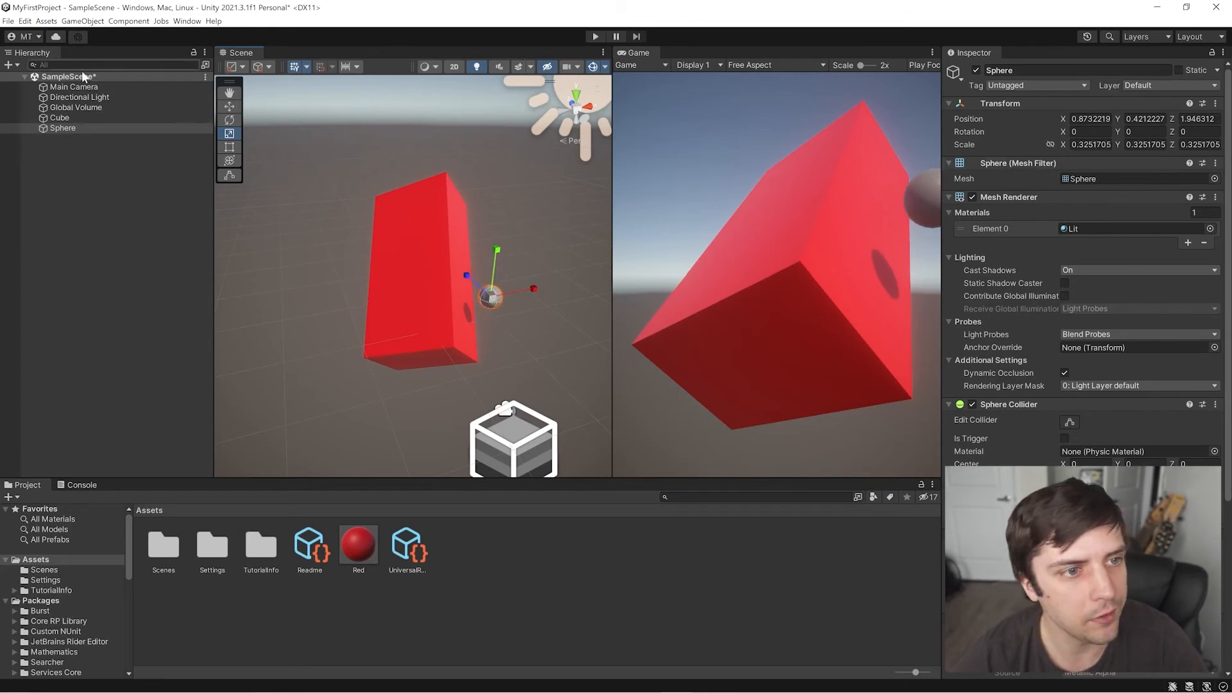
pyautogui.click(229, 107)
pyautogui.moveTo(530, 290); pyautogui.dragTo(447, 232)
pyautogui.moveTo(413, 194); pyautogui.dragTo(417, 144)
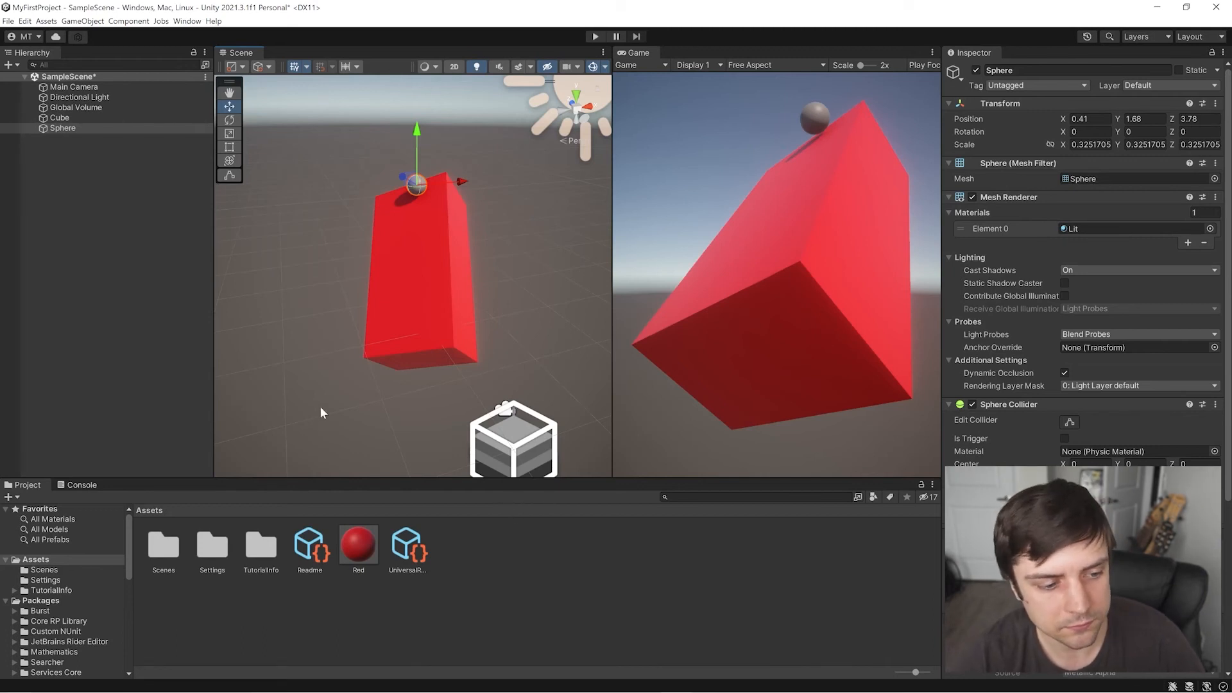
# Create a new material named Blue in the Assets folder
pyautogui.rightClick(476, 543)
pyautogui.moveTo(542, 276)
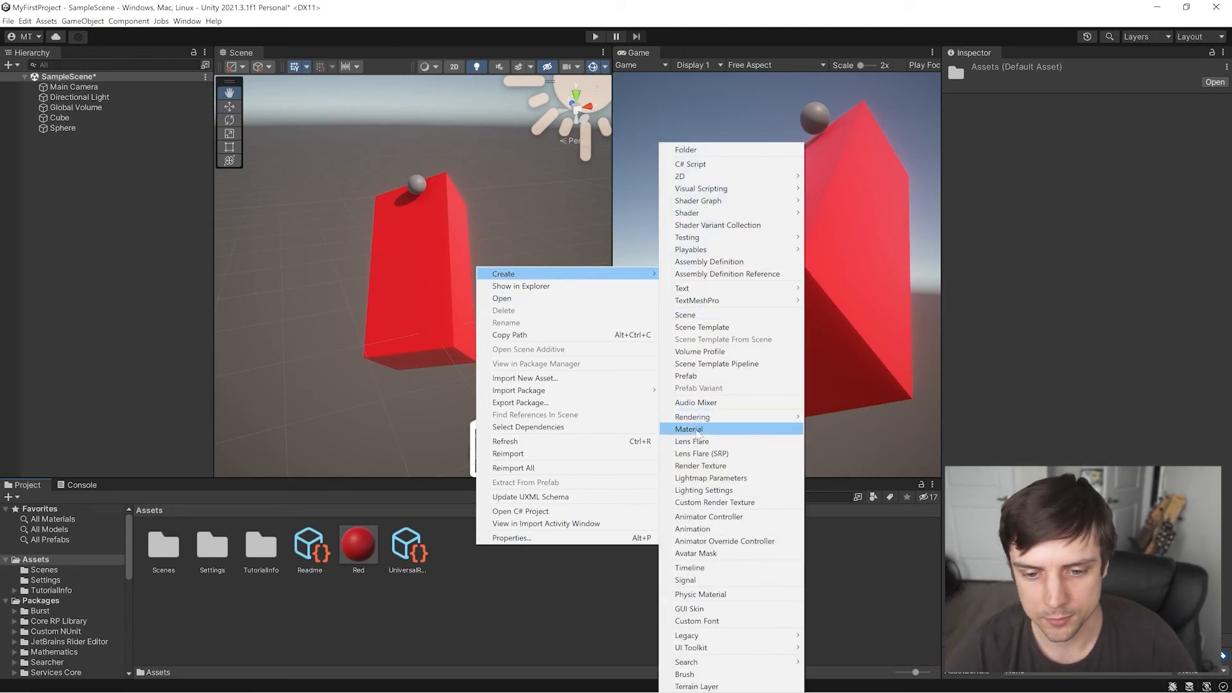
pyautogui.click(689, 429)
pyautogui.write('Bl')
pyautogui.press('Return')
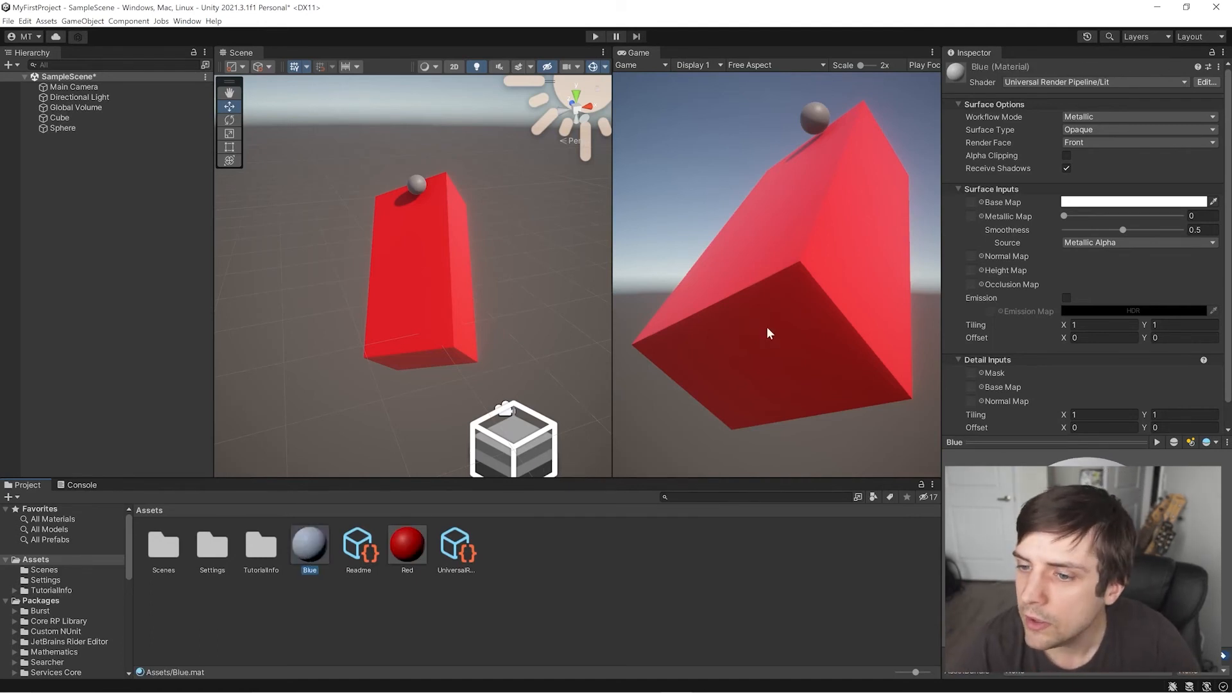
# Set the Blue material's Base Map colour to bright blue, 00D2FF
pyautogui.click(1101, 202)
pyautogui.moveTo(1101, 278)
pyautogui.mouseDown()
pyautogui.moveTo(1093, 314)
pyautogui.moveTo(1187, 270)
pyautogui.mouseUp()
pyautogui.click(1132, 280)
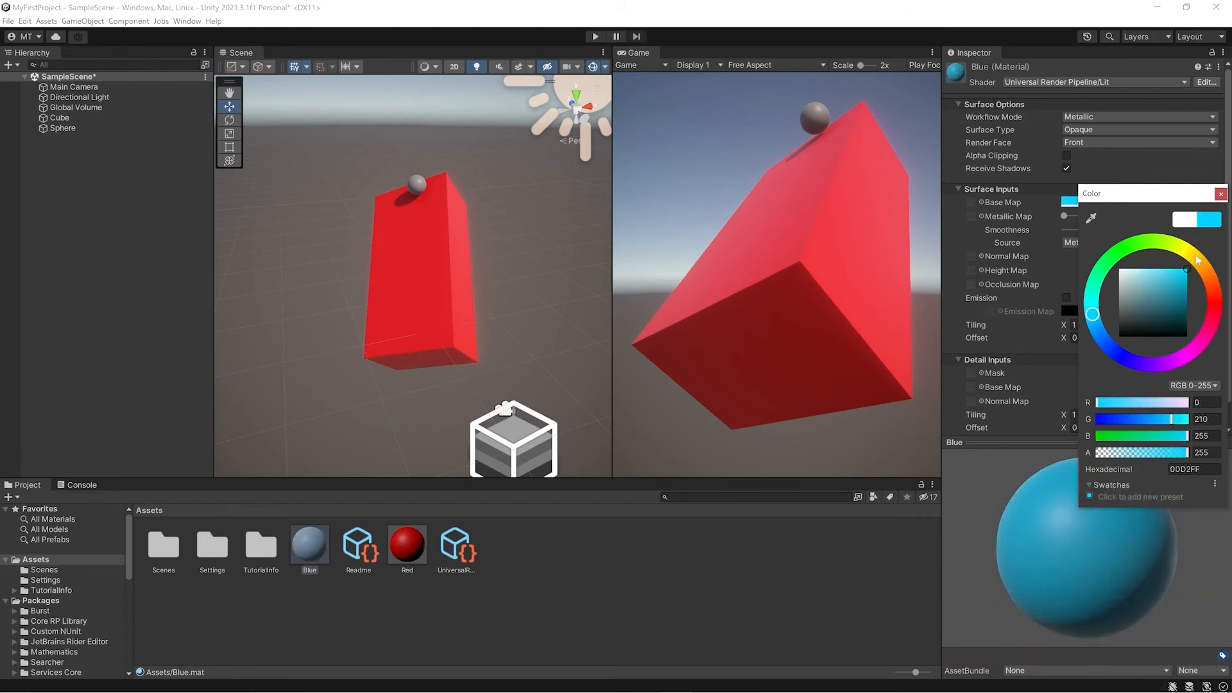
pyautogui.click(1221, 194)
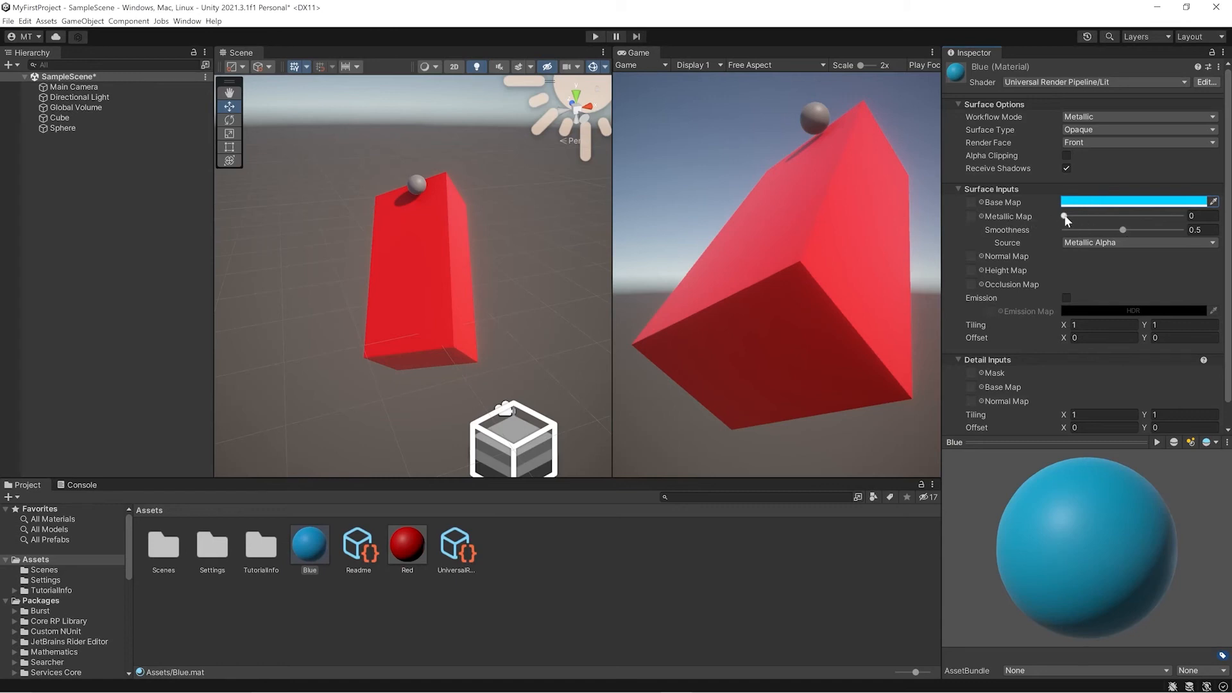
# Raise the Blue material's metallic value to 0.857 and smoothness to 0.75, and apply it to the Sphere
pyautogui.moveTo(1064, 215); pyautogui.dragTo(1152, 230)
pyautogui.moveTo(310, 549); pyautogui.dragTo(417, 188)
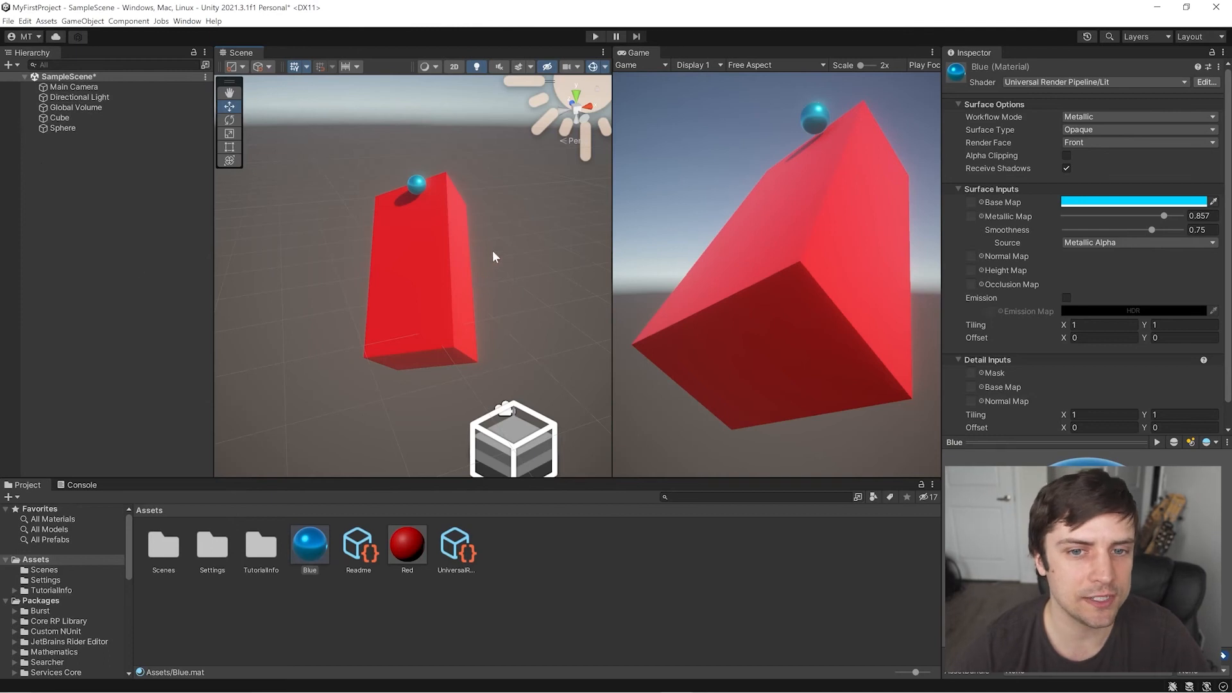
# Run the scene in Play mode to check the Sphere's behaviour, and stop it
pyautogui.click(596, 35)
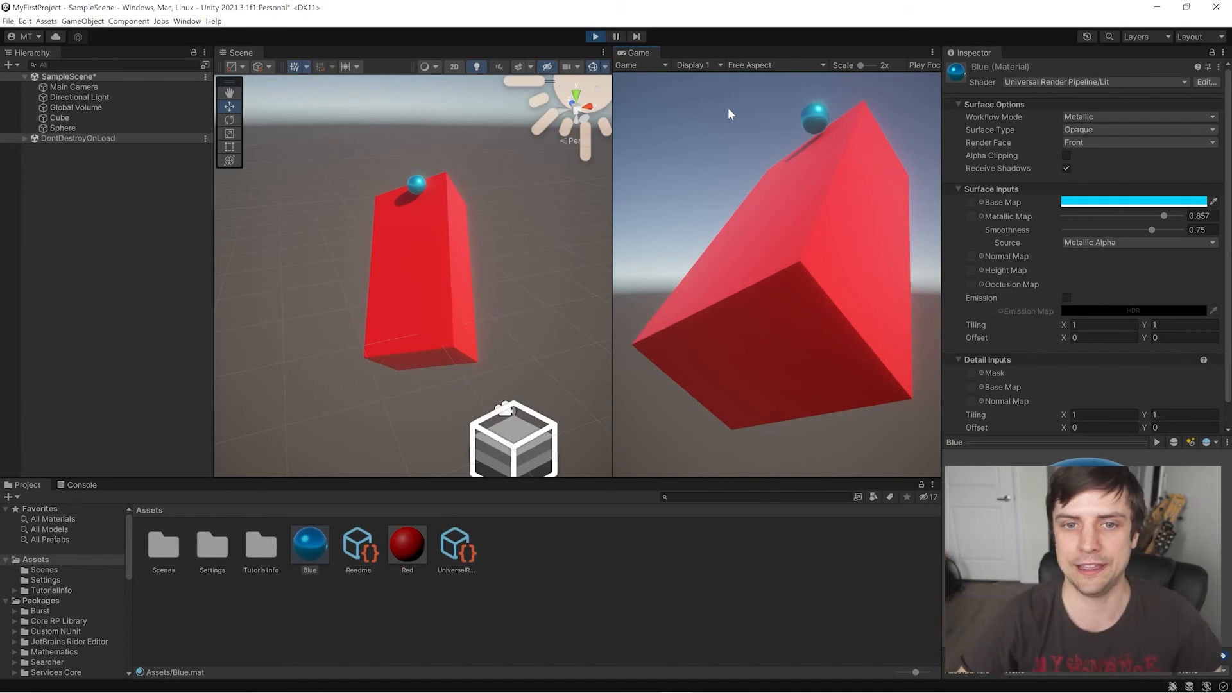
pyautogui.hotkey('ctrl', 'p')
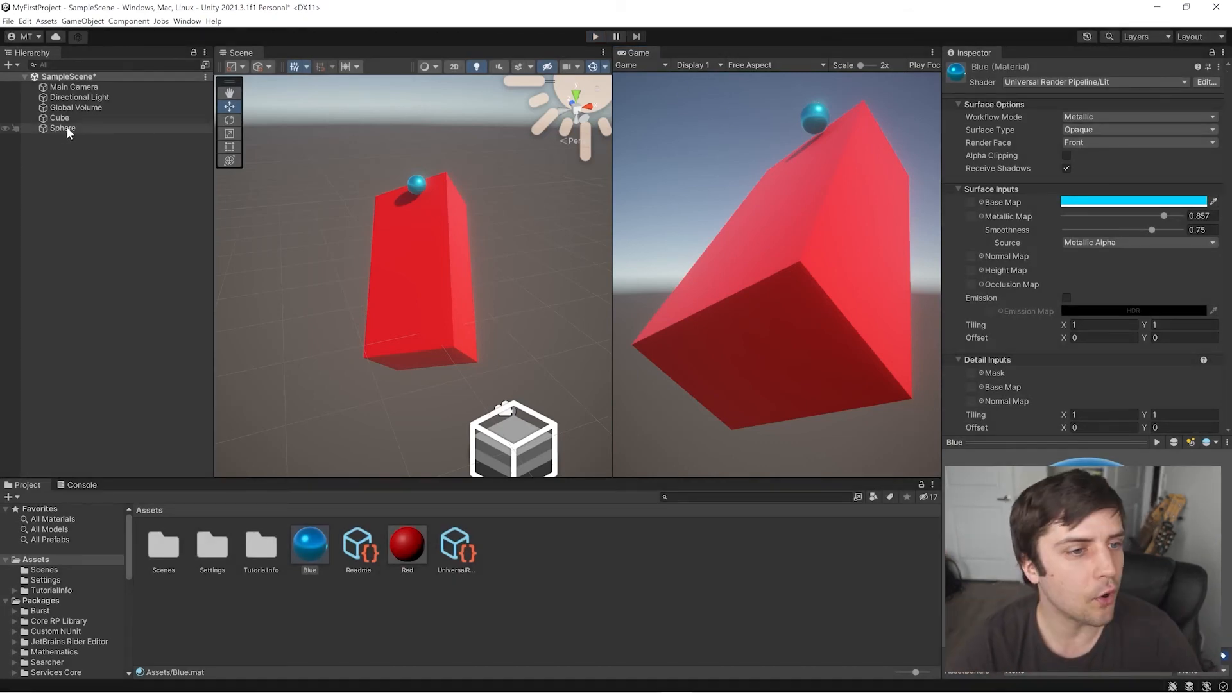
# Add a Rigidbody component from the Physics category to the Sphere
pyautogui.click(64, 127)
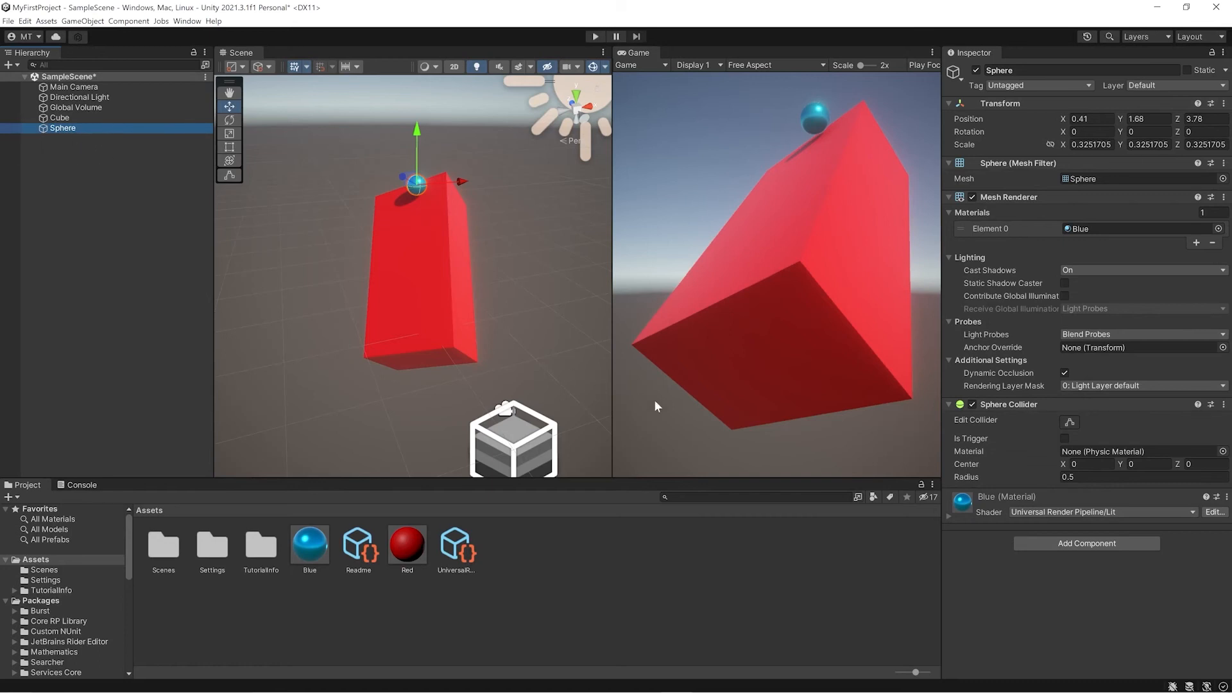
pyautogui.click(1079, 543)
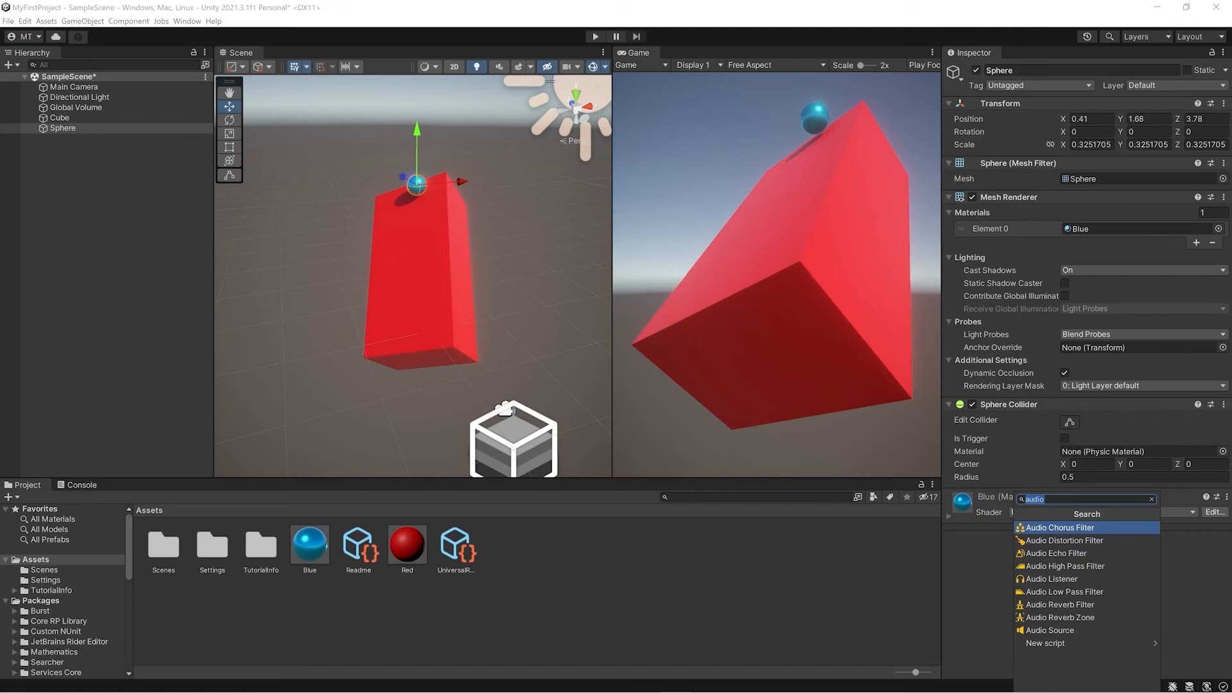
pyautogui.press('BackSpace')
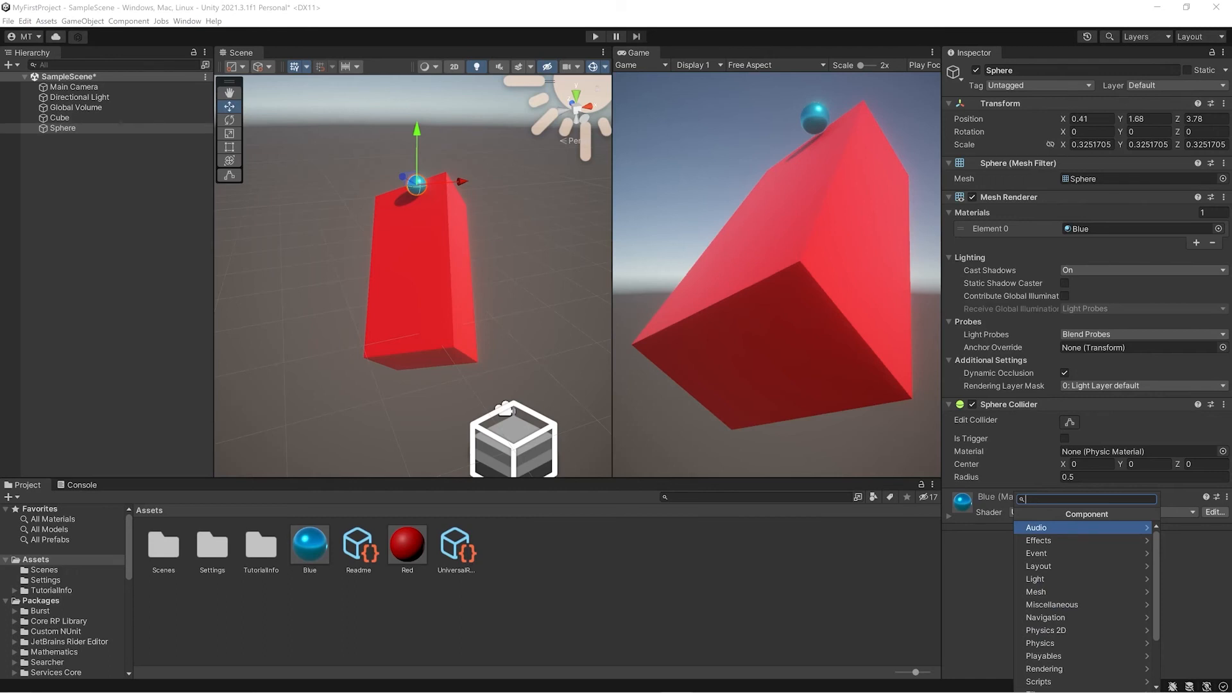
pyautogui.click(1046, 643)
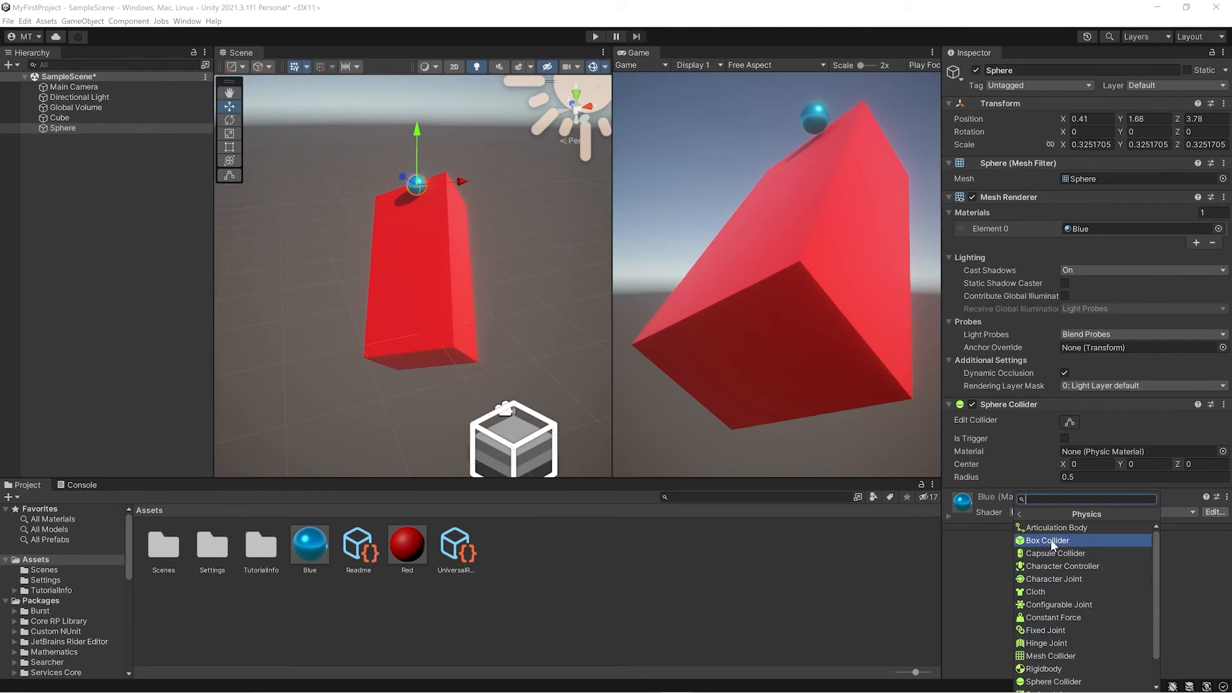
pyautogui.scroll(-2, 1057, 560)
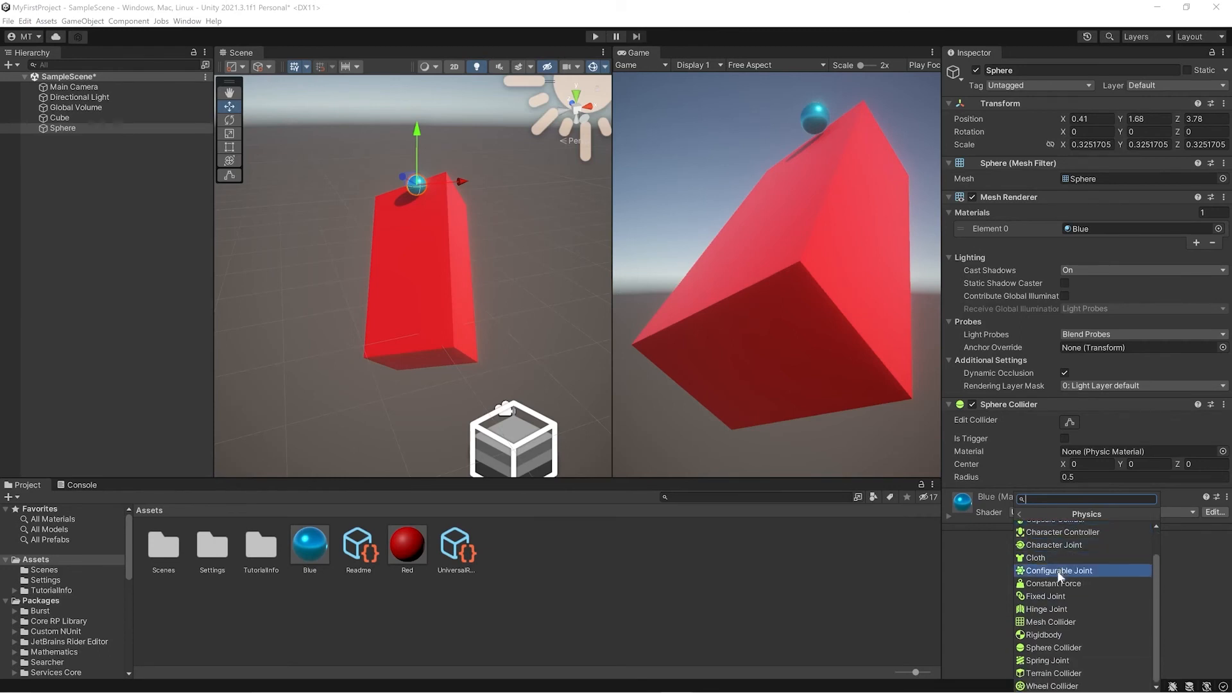
pyautogui.click(1043, 636)
# Review the Sphere's component settings and test its Rigidbody by running the scene, ending with Play mode stopped
pyautogui.scroll(-3, 1027, 530)
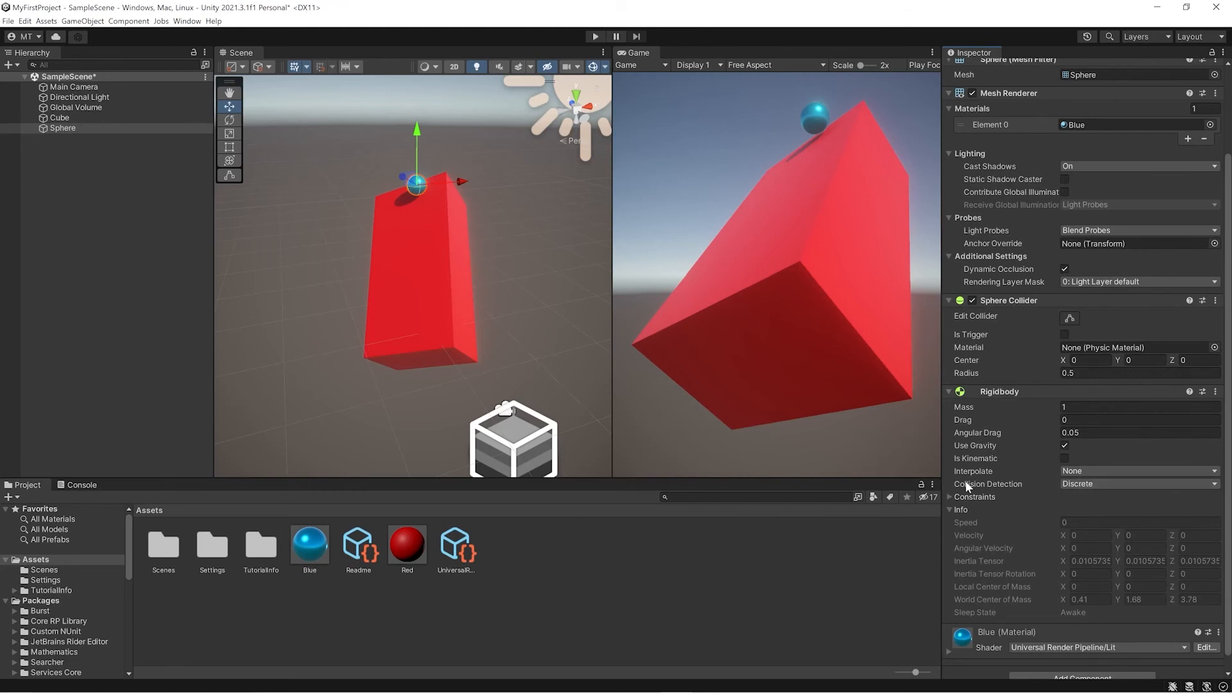
pyautogui.scroll(3, 1000, 515)
pyautogui.scroll(-3, 1007, 516)
pyautogui.scroll(3, 1042, 484)
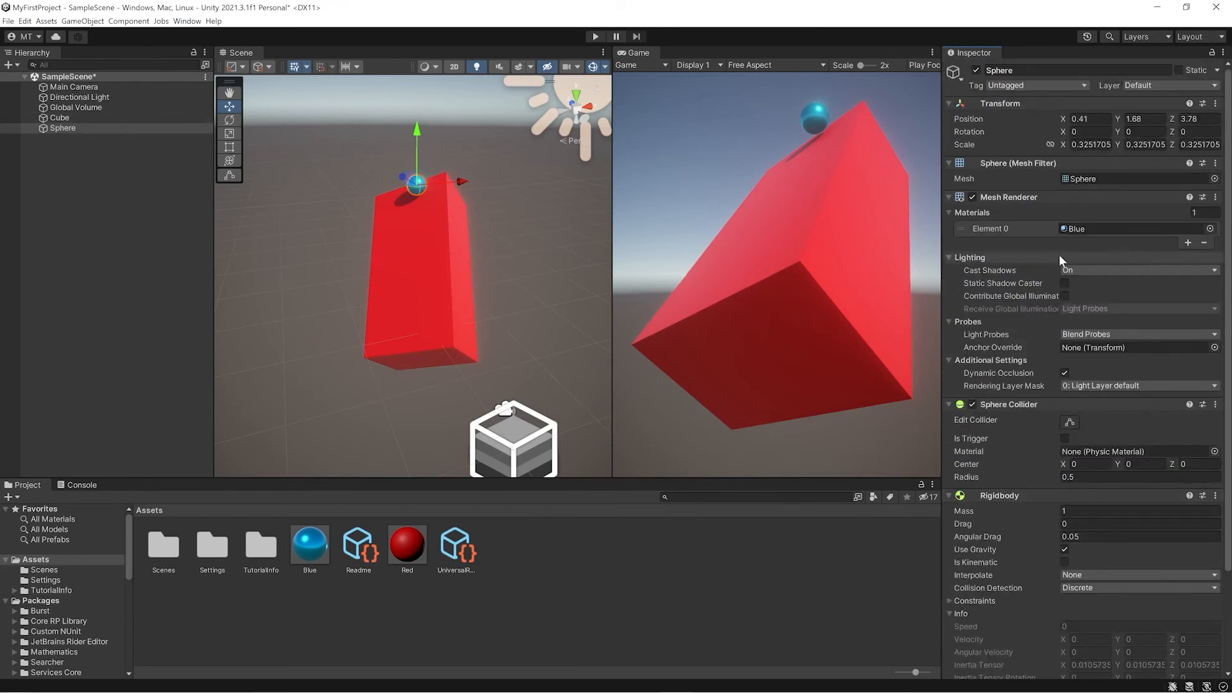
pyautogui.scroll(-3, 1099, 345)
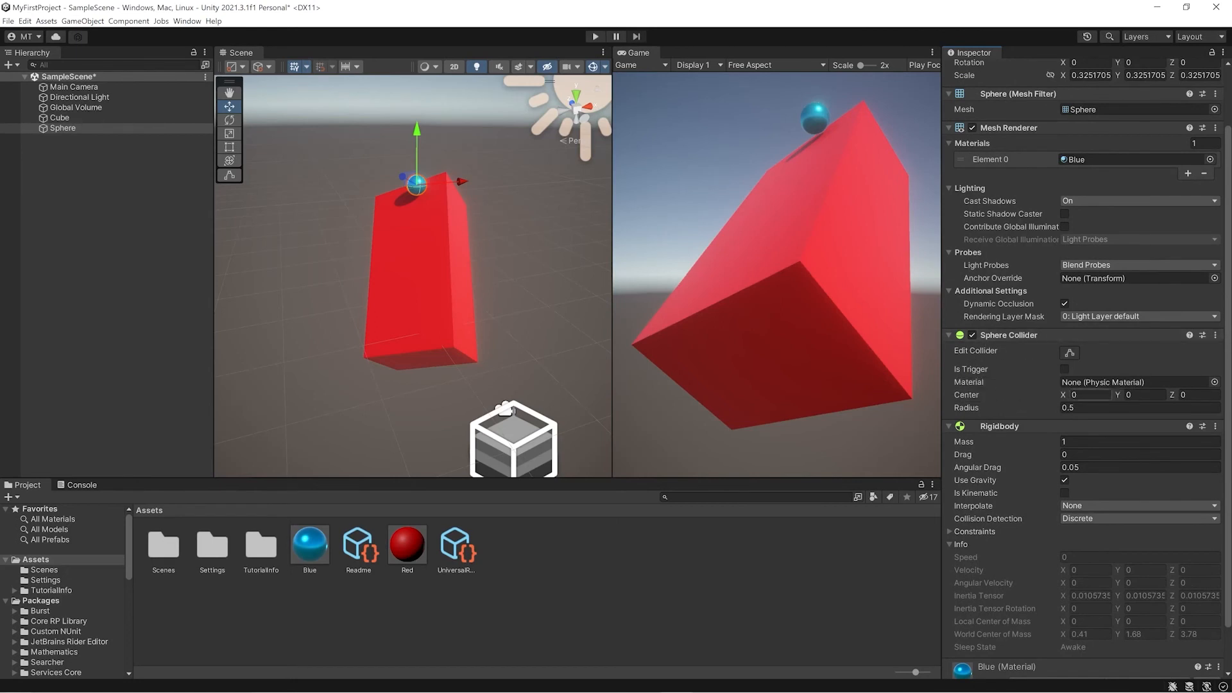
pyautogui.scroll(-2, 1007, 313)
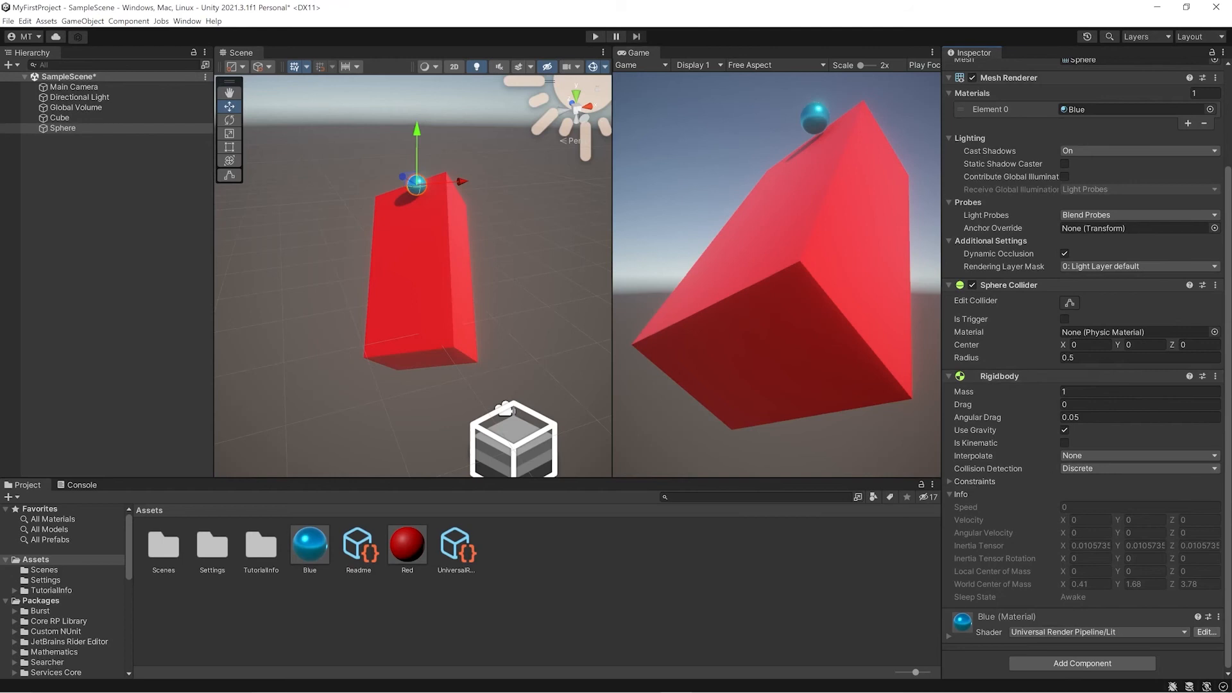
pyautogui.click(594, 36)
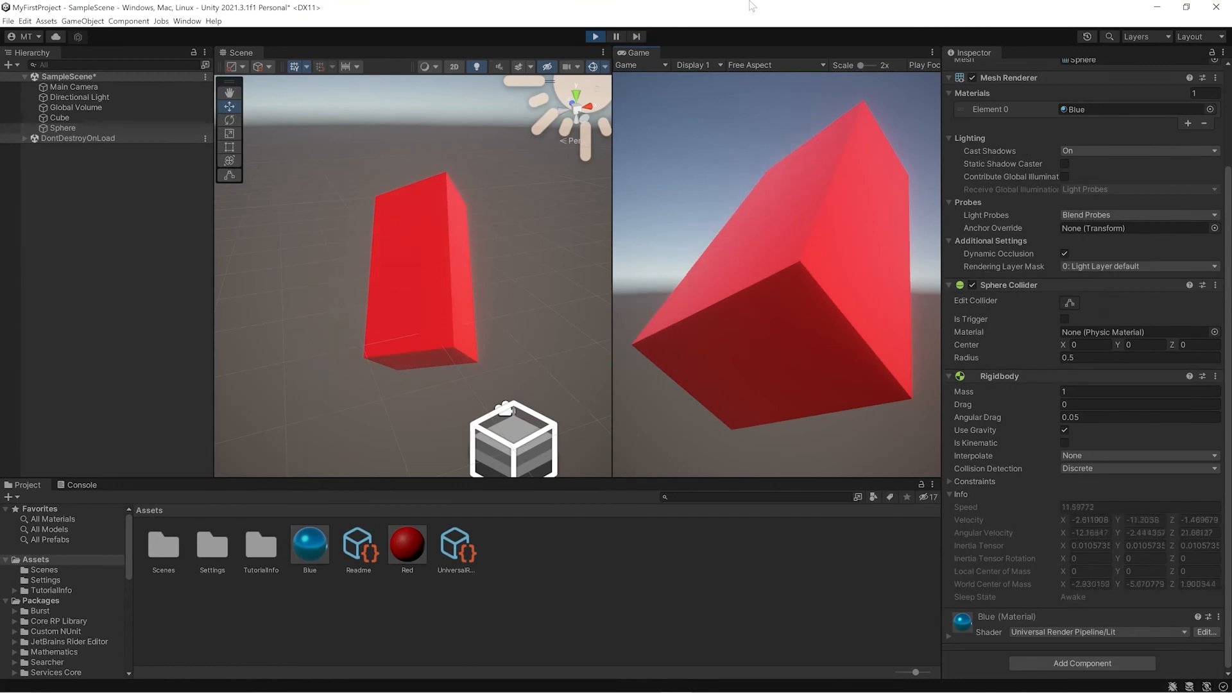
pyautogui.moveTo(521, 221); pyautogui.dragTo(474, 247, button='right')
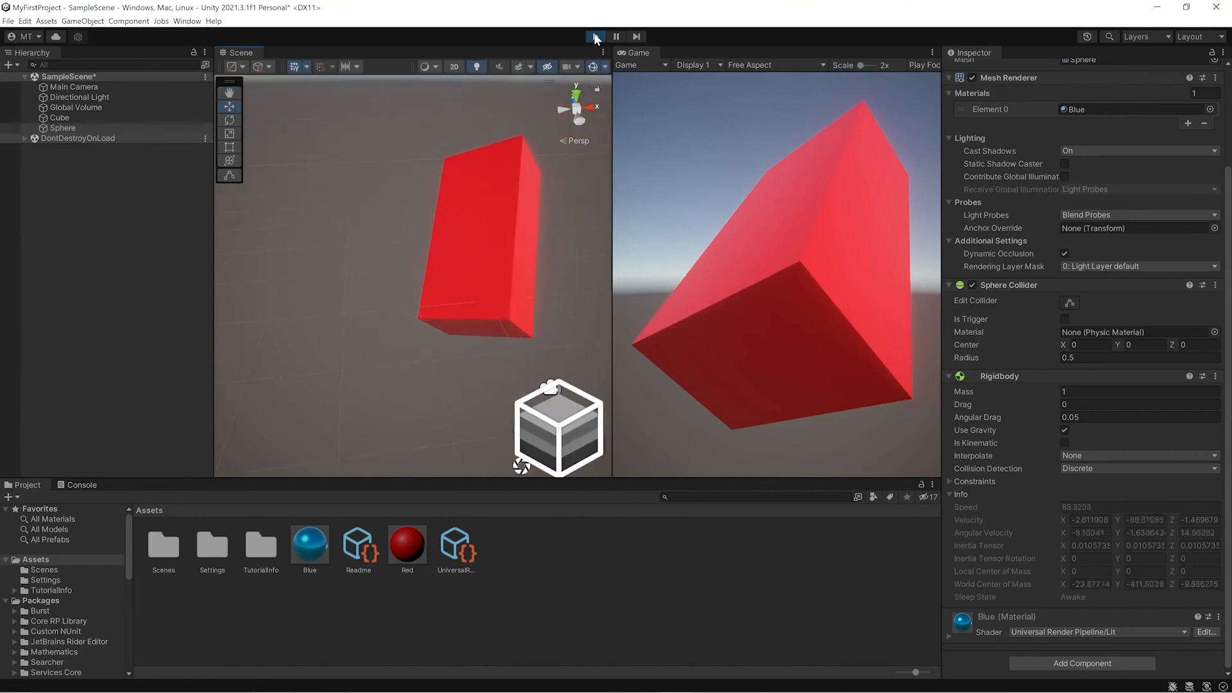
pyautogui.click(596, 37)
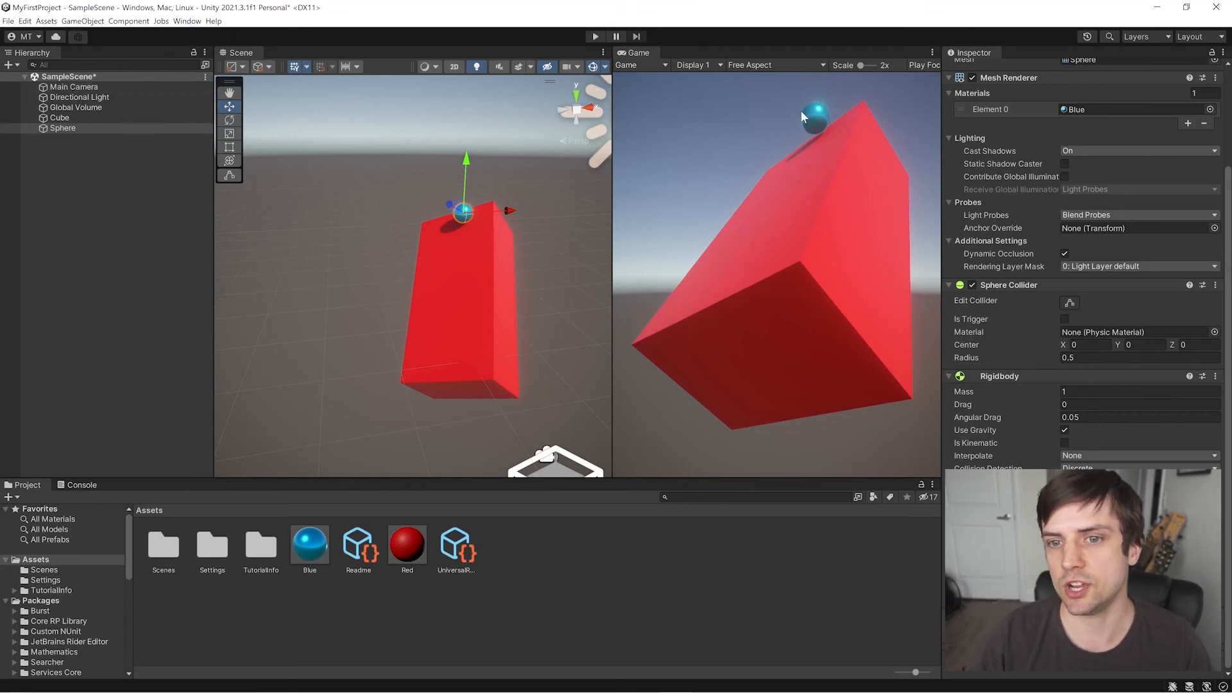
# Raise the Main Camera to Y 1.207 and tilt it downward to an X rotation of about 15.7
pyautogui.click(74, 87)
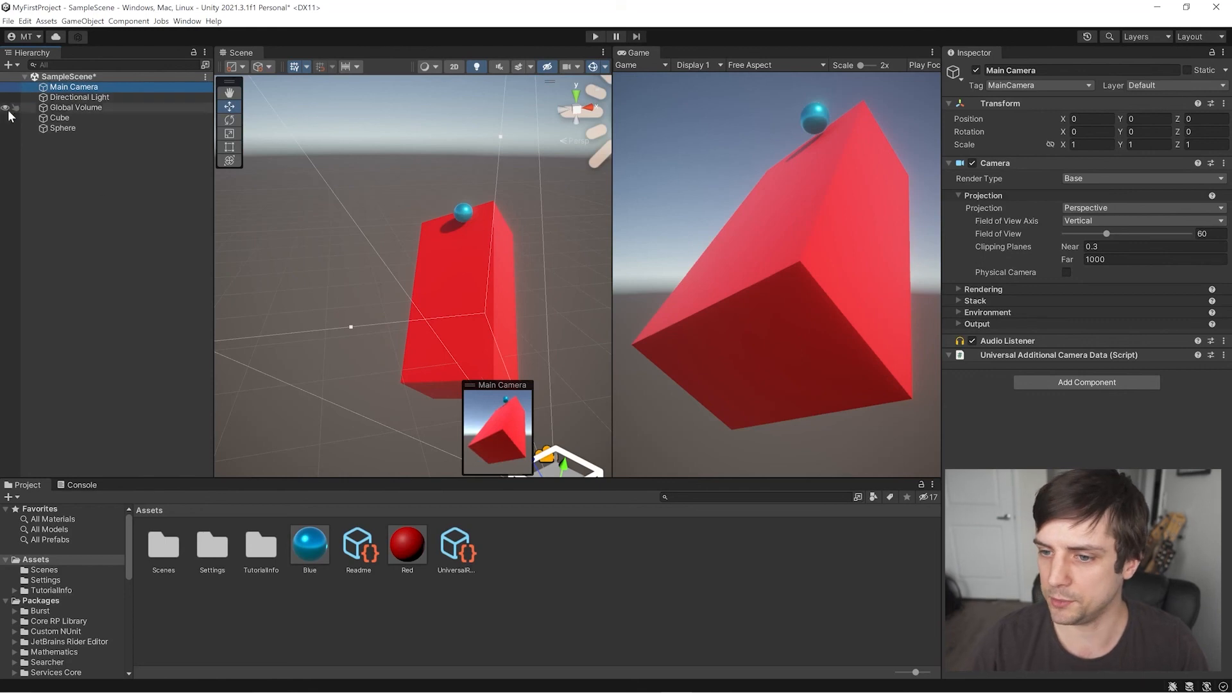
pyautogui.scroll(-2, 544, 318)
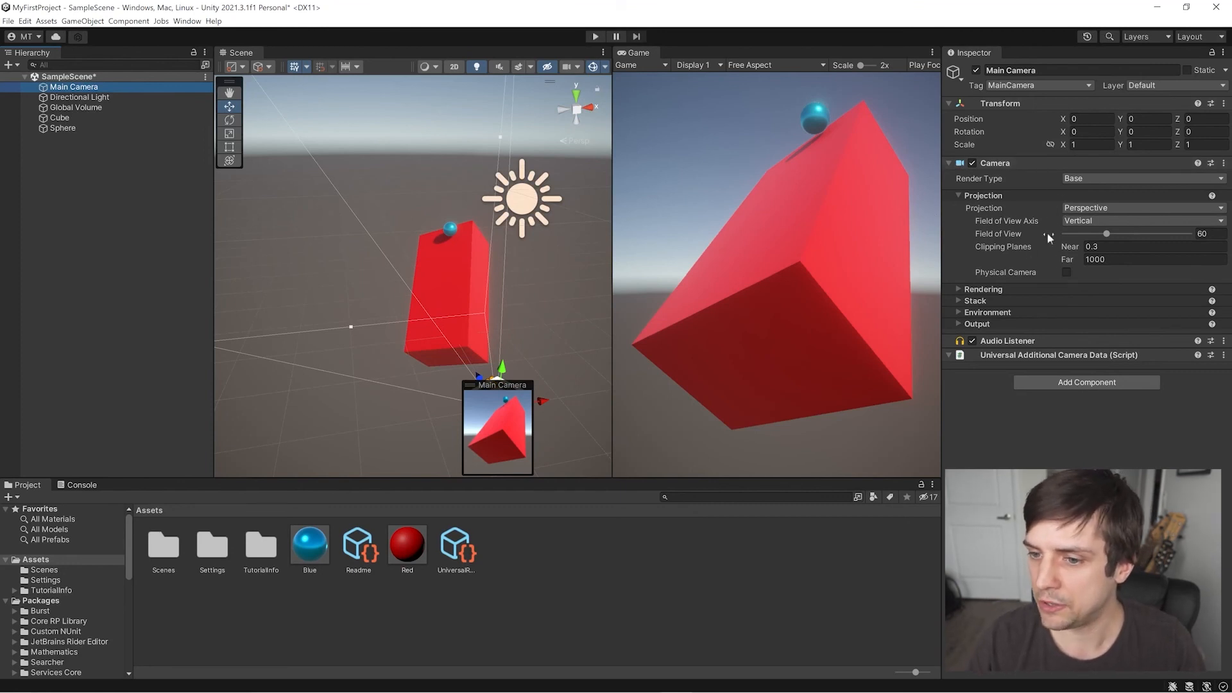
pyautogui.moveTo(1110, 237)
pyautogui.mouseDown()
pyautogui.moveTo(1077, 234)
pyautogui.moveTo(1117, 237)
pyautogui.moveTo(1090, 236)
pyautogui.moveTo(1106, 236)
pyautogui.mouseUp()
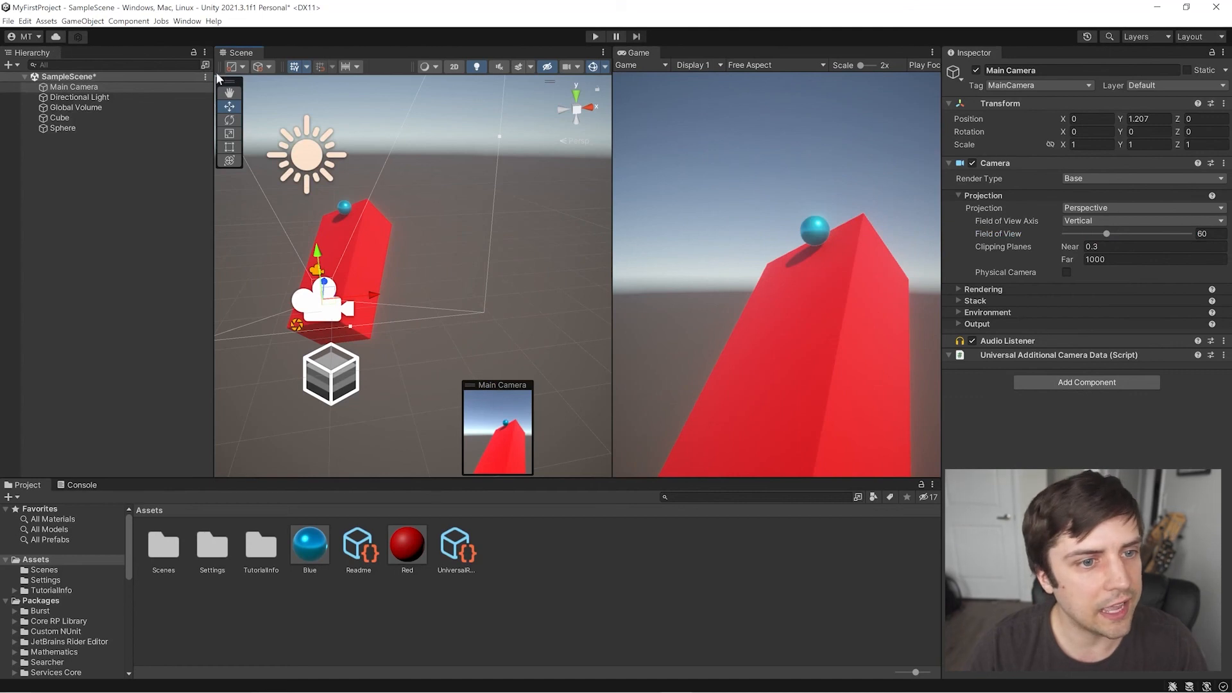
pyautogui.click(238, 119)
pyautogui.moveTo(319, 253); pyautogui.dragTo(315, 257)
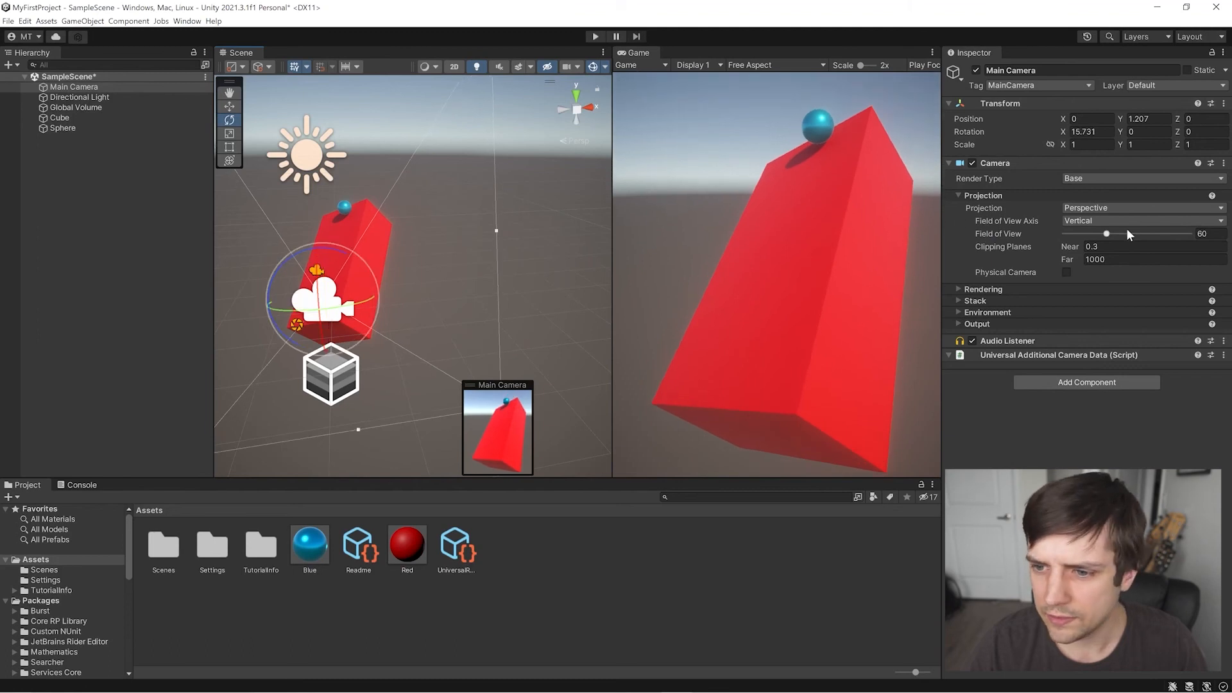
# Widen the Main Camera's Field of View to 84.1 and reposition it to X 0.191, Y 0.8, Z 0.69
pyautogui.moveTo(1108, 233); pyautogui.dragTo(1124, 233)
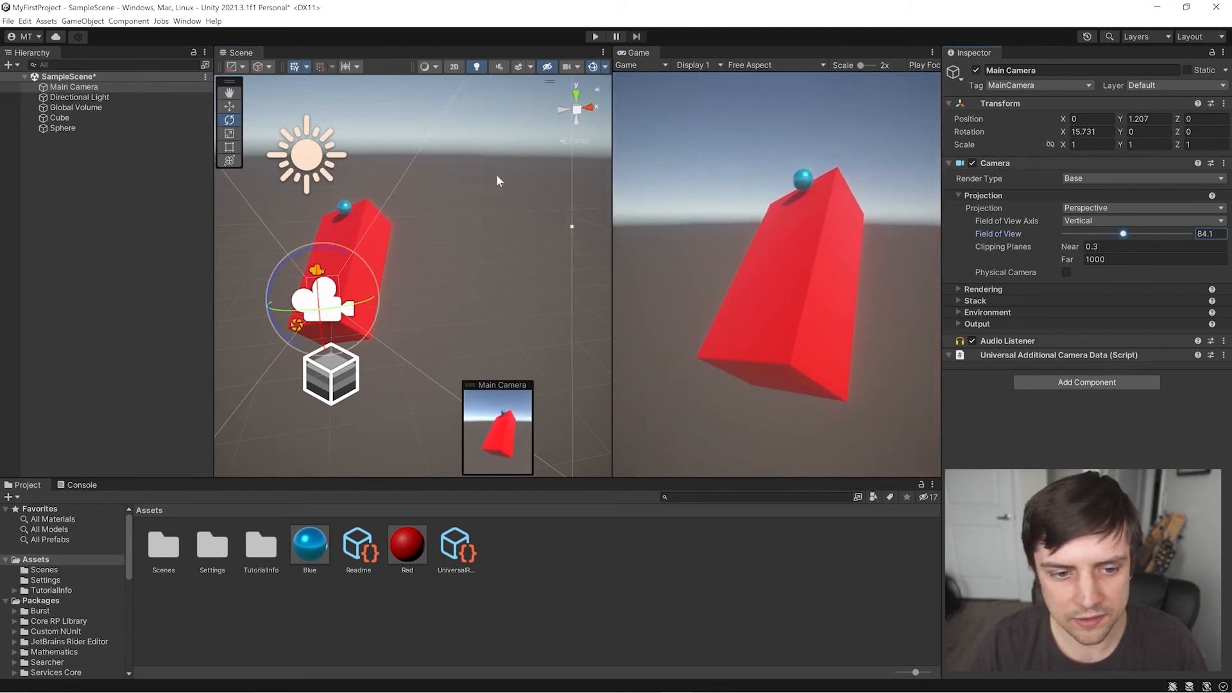
pyautogui.press('a')
pyautogui.moveTo(326, 272); pyautogui.dragTo(373, 284, button='right')
pyautogui.press('w')
pyautogui.moveTo(376, 303); pyautogui.dragTo(376, 271)
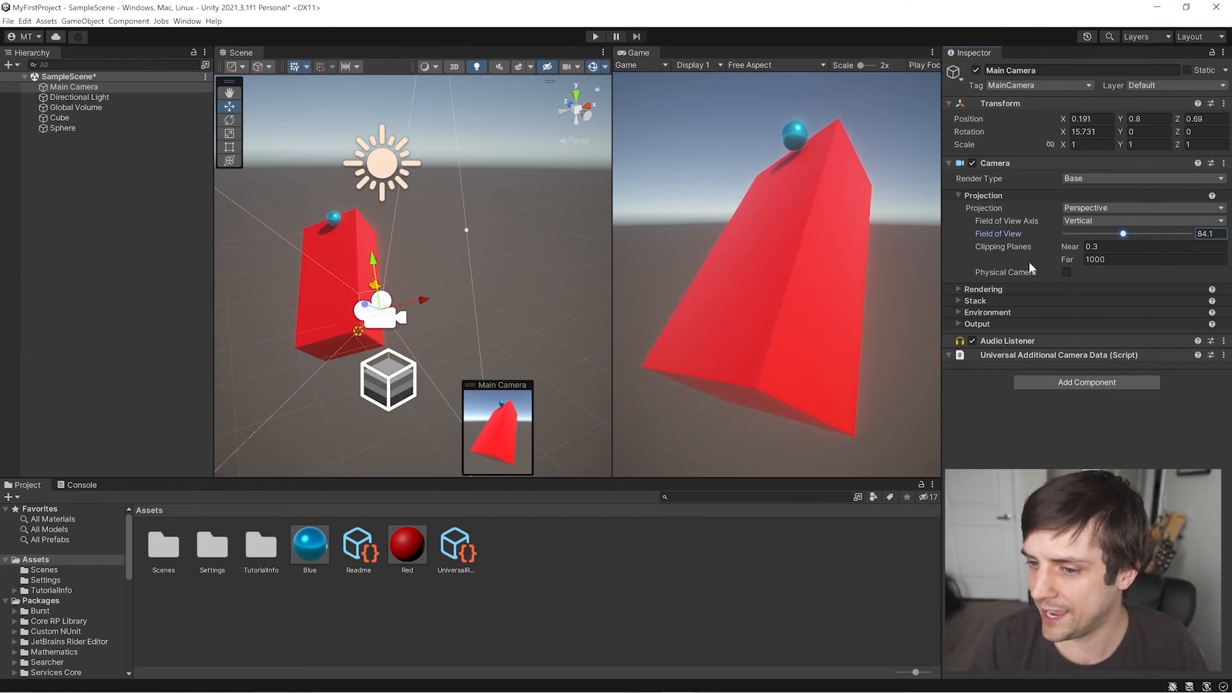
# Try the Physical Camera option on the Main Camera and switch it back off
pyautogui.click(992, 275)
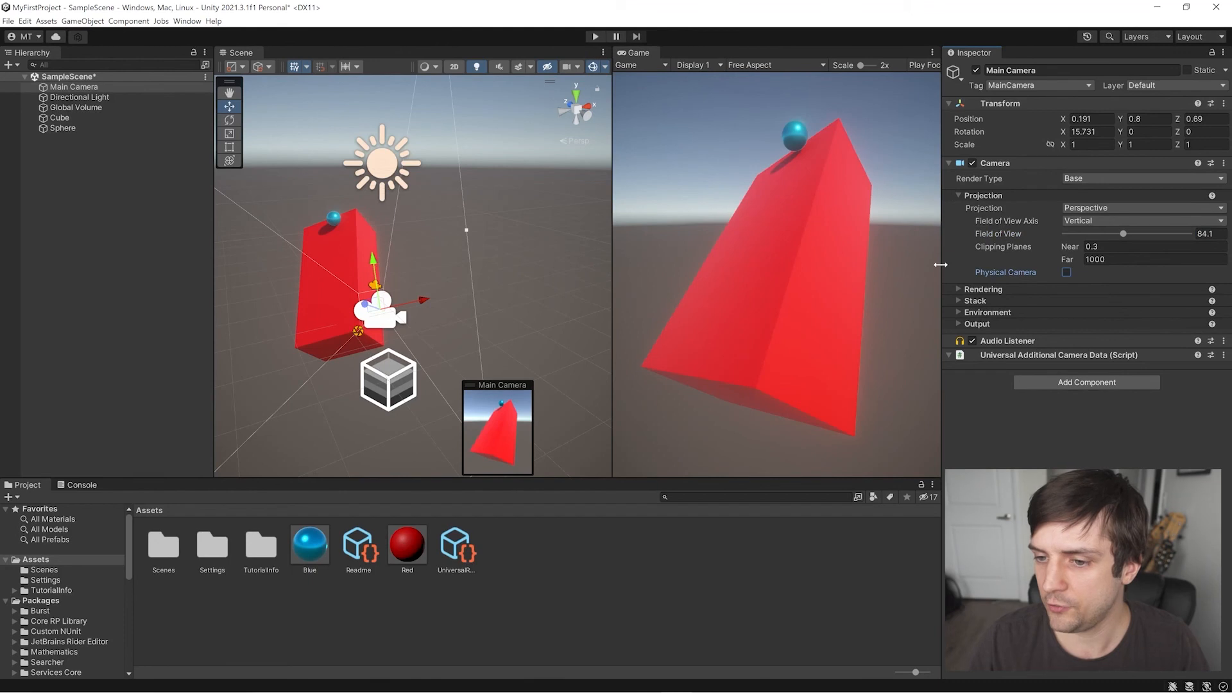
pyautogui.click(1067, 273)
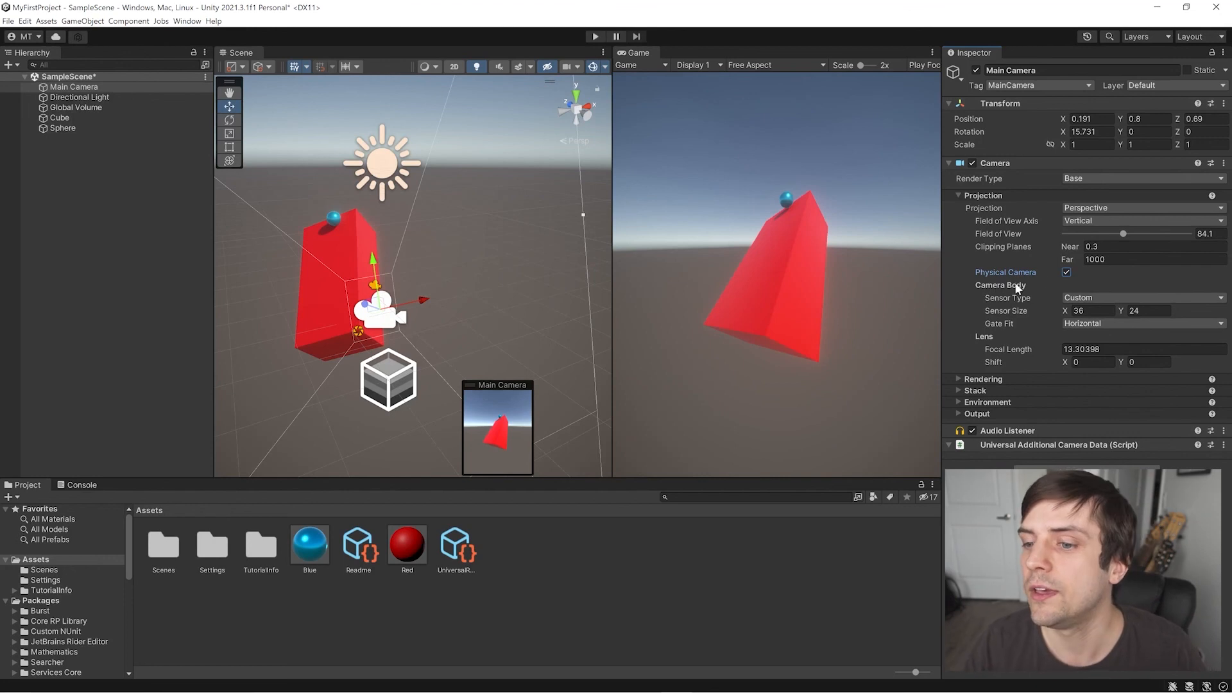
pyautogui.click(1067, 273)
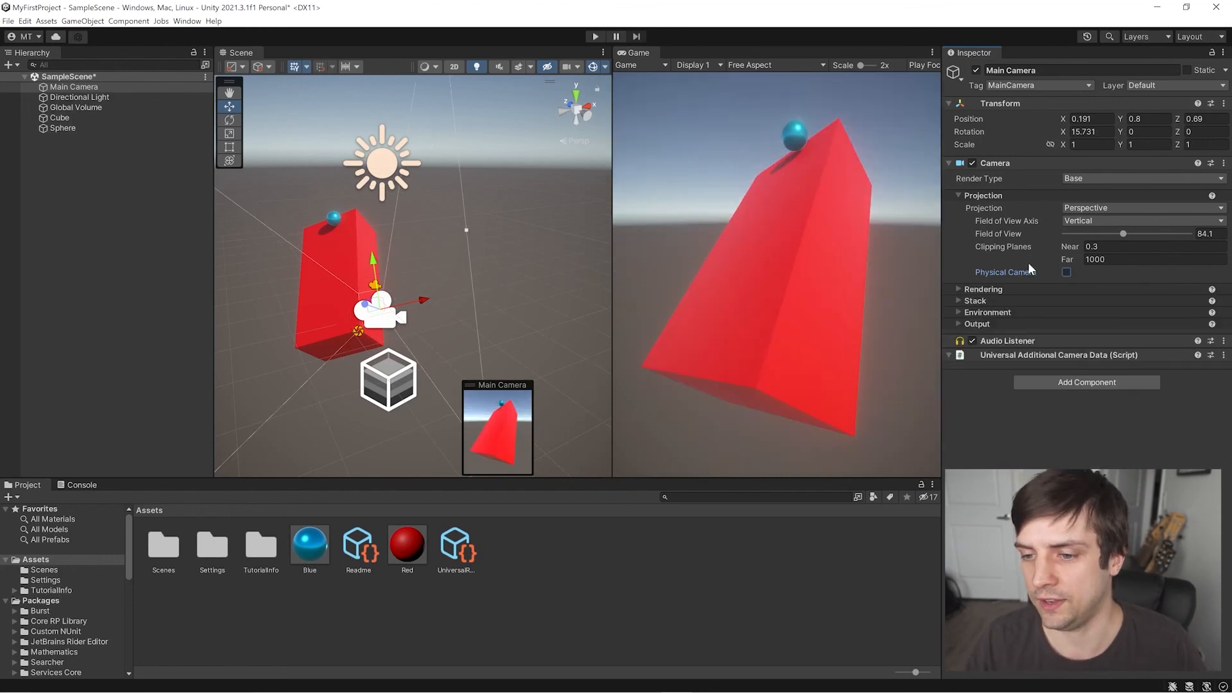
# Expand the Directional Light's General and Emission settings, and set its temperature to 4777 Kelvin and intensity to 2.2
pyautogui.click(91, 97)
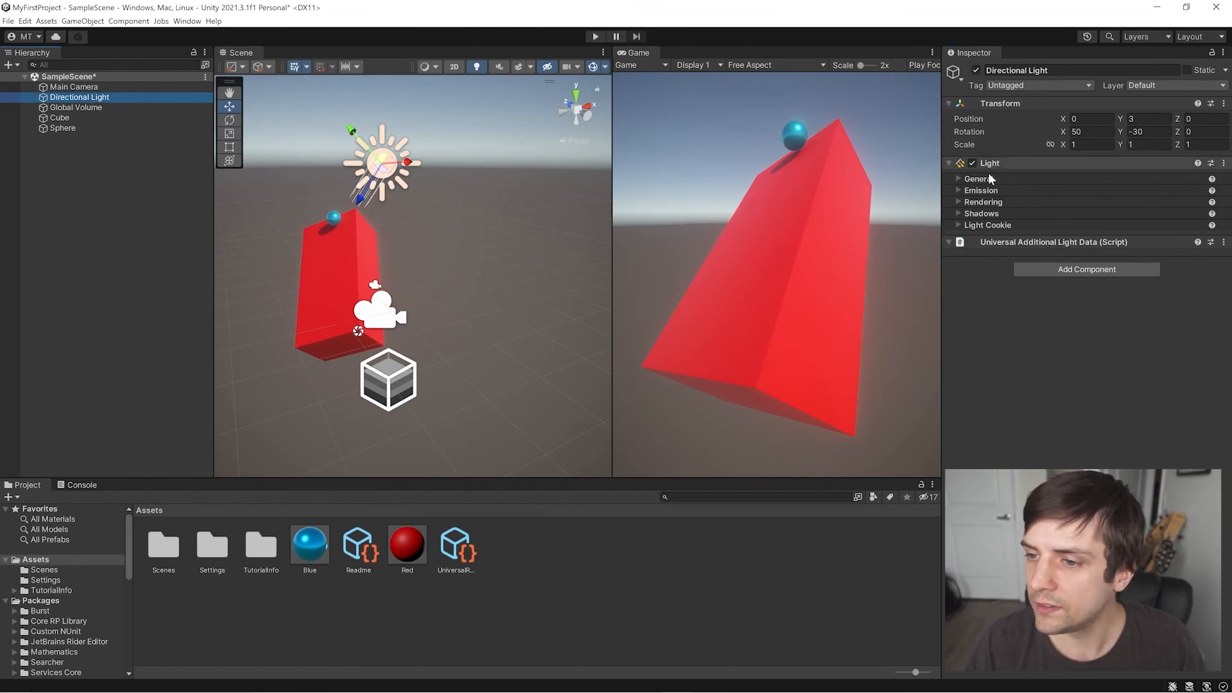
pyautogui.click(958, 178)
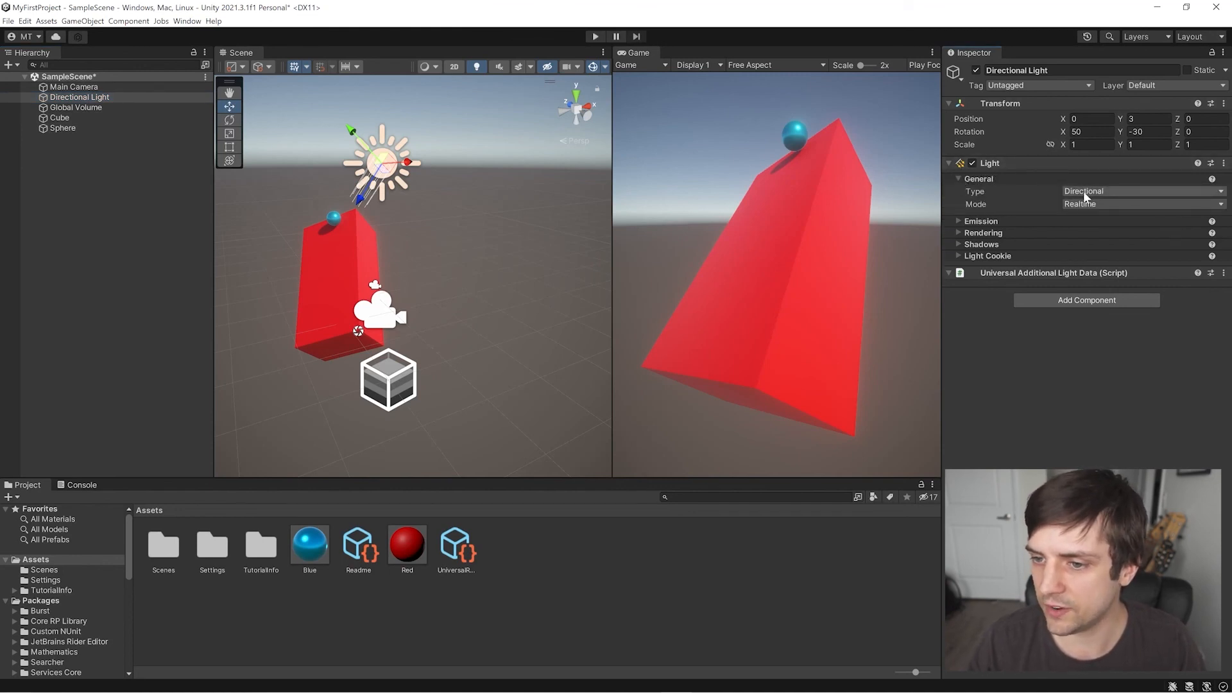
pyautogui.click(957, 220)
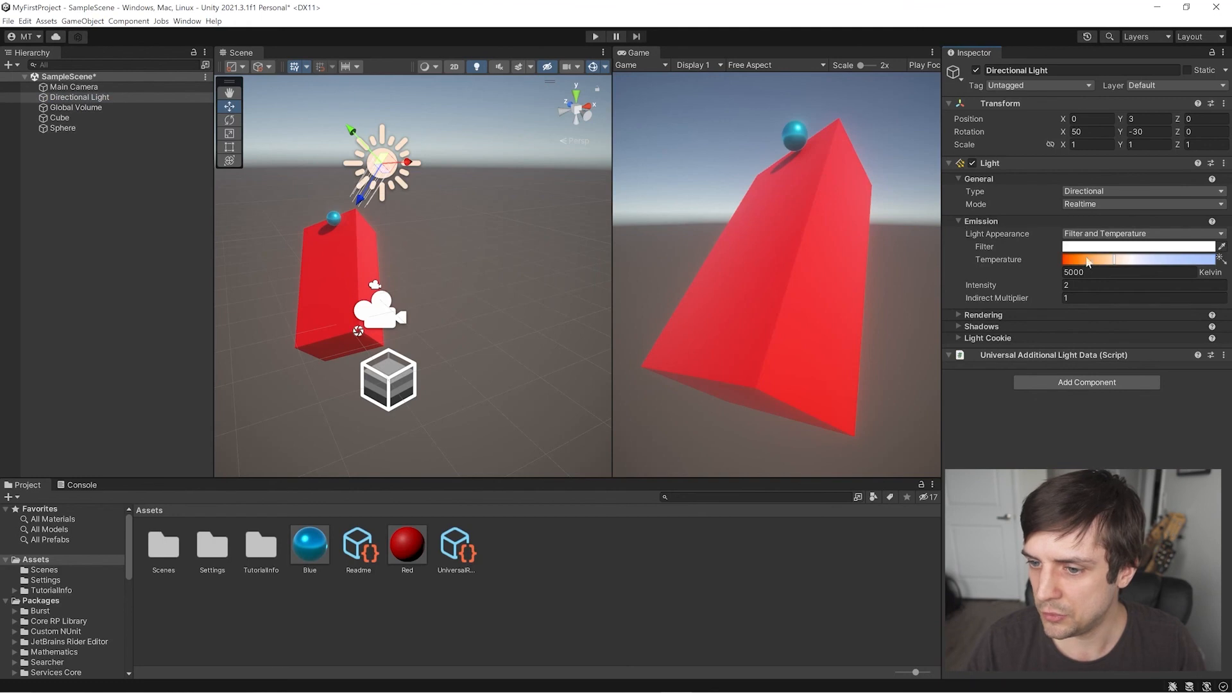
pyautogui.moveTo(1110, 263); pyautogui.dragTo(1038, 277)
pyautogui.click(1057, 287)
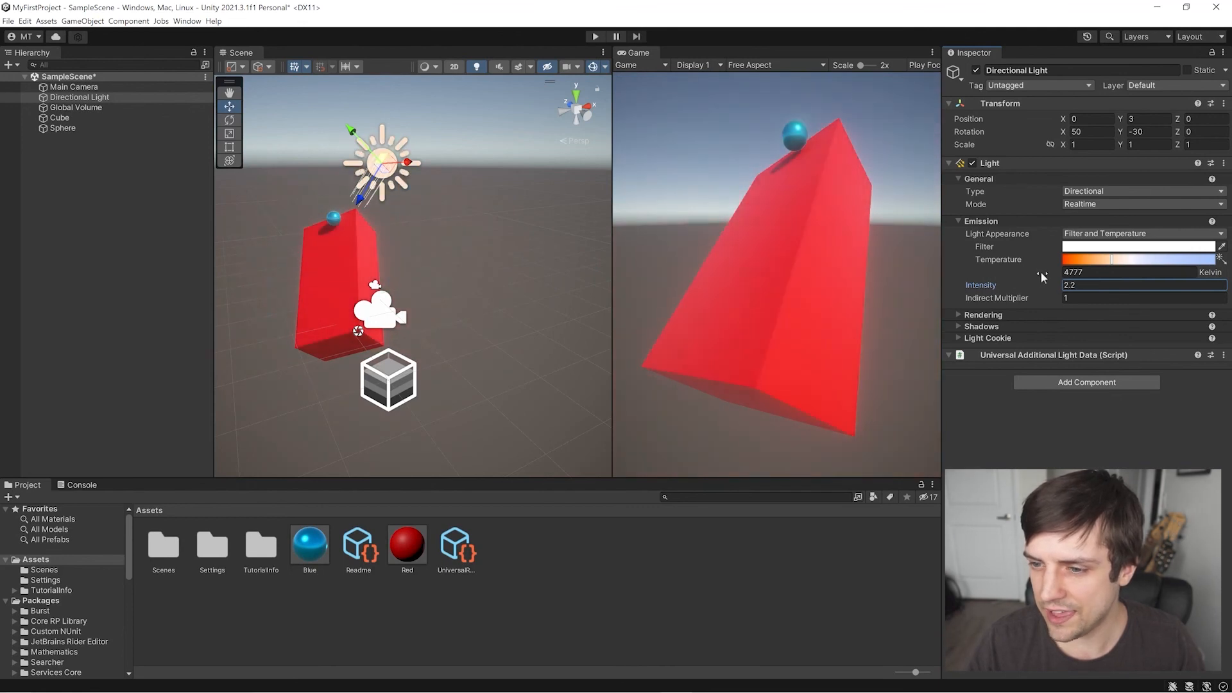
# Expand the Directional Light's Shadows settings and set the realtime shadow strength to 1
pyautogui.click(956, 312)
pyautogui.click(953, 311)
pyautogui.click(958, 327)
pyautogui.moveTo(1131, 365); pyautogui.dragTo(1215, 365)
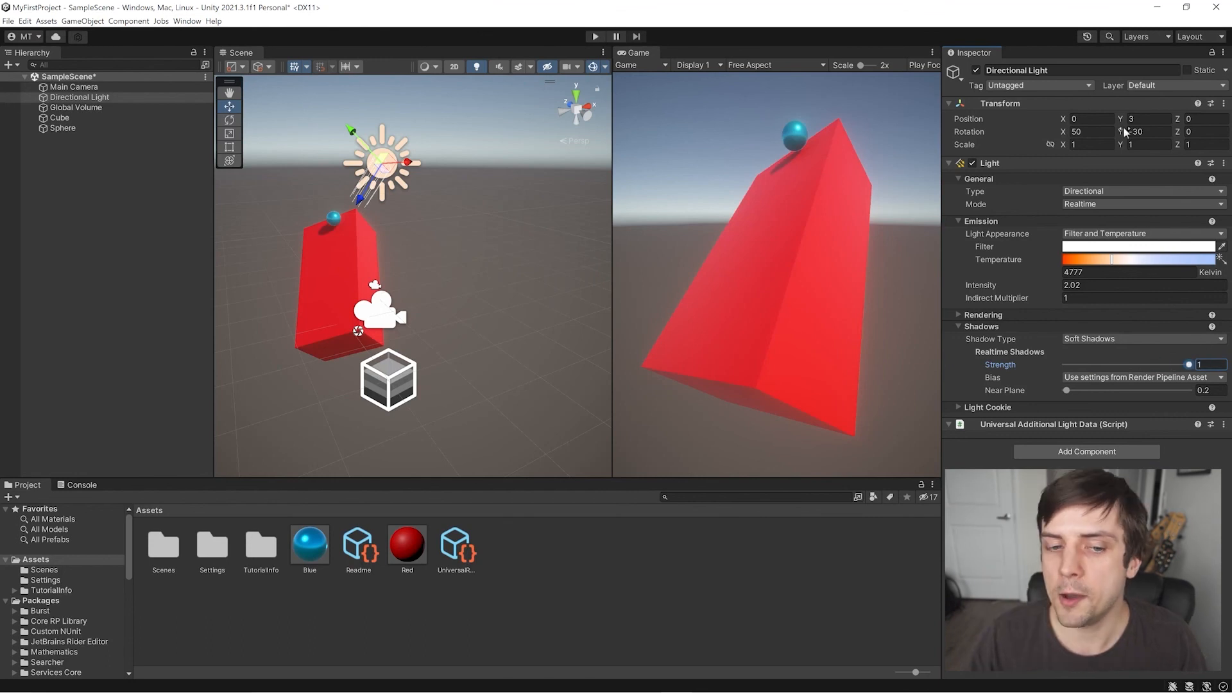
# Rotate the Directional Light to X 355.3 and Y -61.1 for a low sun angle
pyautogui.moveTo(1121, 133)
pyautogui.mouseDown()
pyautogui.moveTo(592, 161)
pyautogui.moveTo(90, 156)
pyautogui.moveTo(385, 129)
pyautogui.moveTo(477, 90)
pyautogui.moveTo(509, 181)
pyautogui.moveTo(165, 203)
pyautogui.moveTo(919, 240)
pyautogui.moveTo(859, 175)
pyautogui.mouseUp()
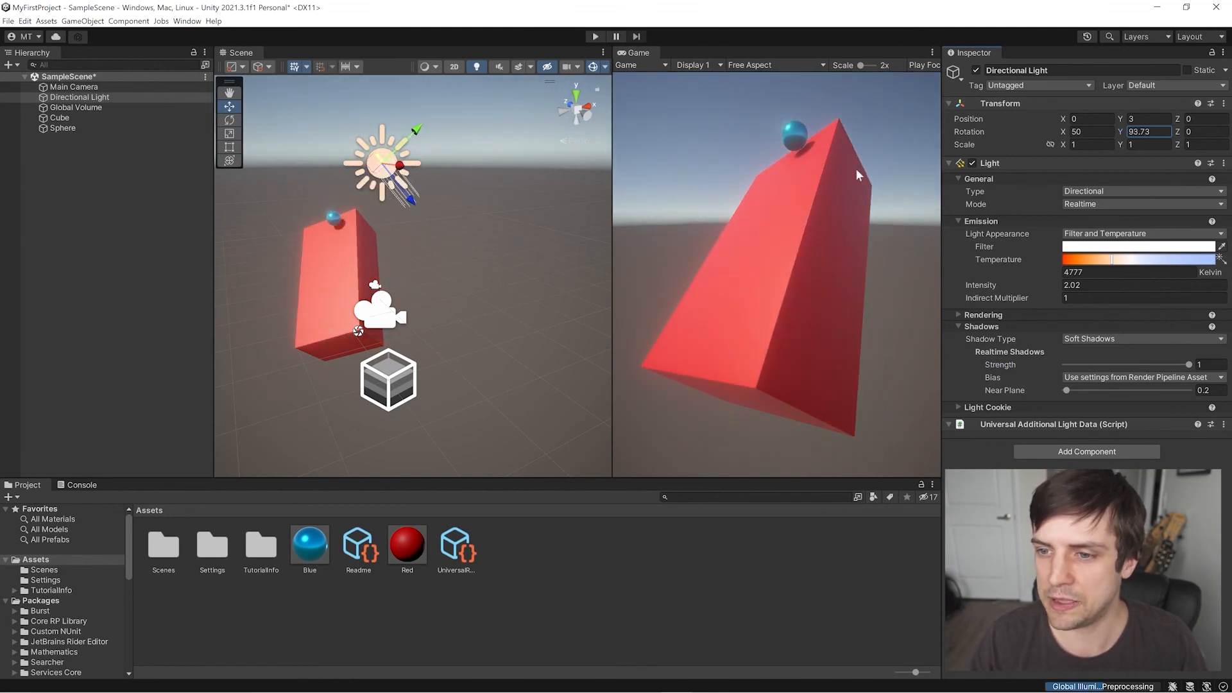
pyautogui.moveTo(1070, 136)
pyautogui.mouseDown()
pyautogui.moveTo(799, 142)
pyautogui.moveTo(1220, 145)
pyautogui.moveTo(129, 180)
pyautogui.moveTo(292, 192)
pyautogui.moveTo(291, 209)
pyautogui.moveTo(1061, 199)
pyautogui.moveTo(1005, 202)
pyautogui.mouseUp()
pyautogui.moveTo(1121, 133); pyautogui.dragTo(653, 153)
pyautogui.moveTo(1063, 131); pyautogui.dragTo(1076, 132)
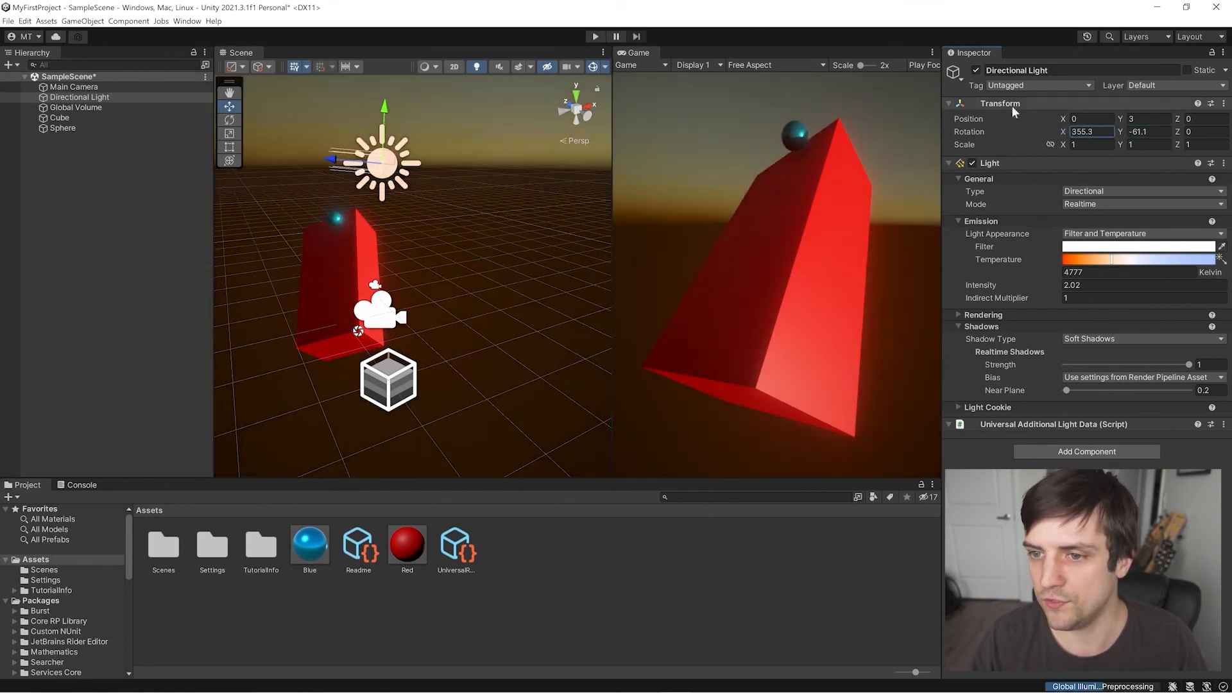
# Select the Global Volume and expand its Tonemapping, Bloom and Vignette overrides
pyautogui.click(69, 107)
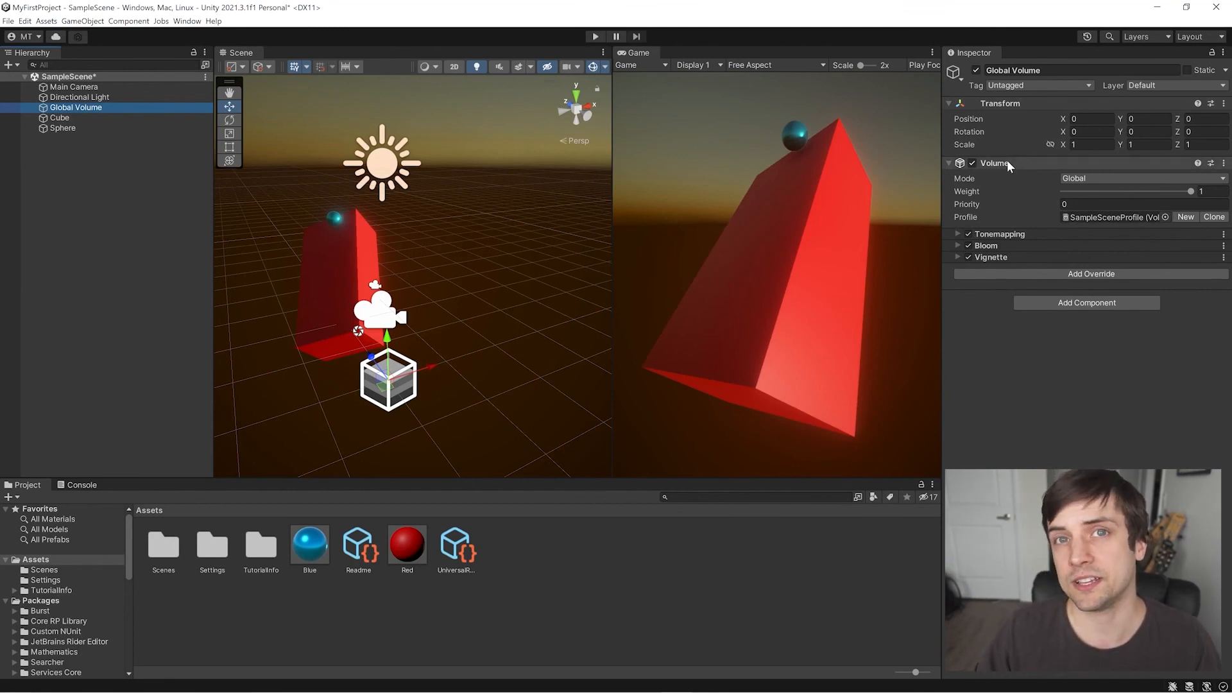
pyautogui.click(959, 232)
pyautogui.click(957, 272)
pyautogui.click(958, 453)
# Toggle the Vignette override off and on to compare its effect, leaving it enabled
pyautogui.click(969, 452)
pyautogui.click(969, 449)
pyautogui.click(969, 451)
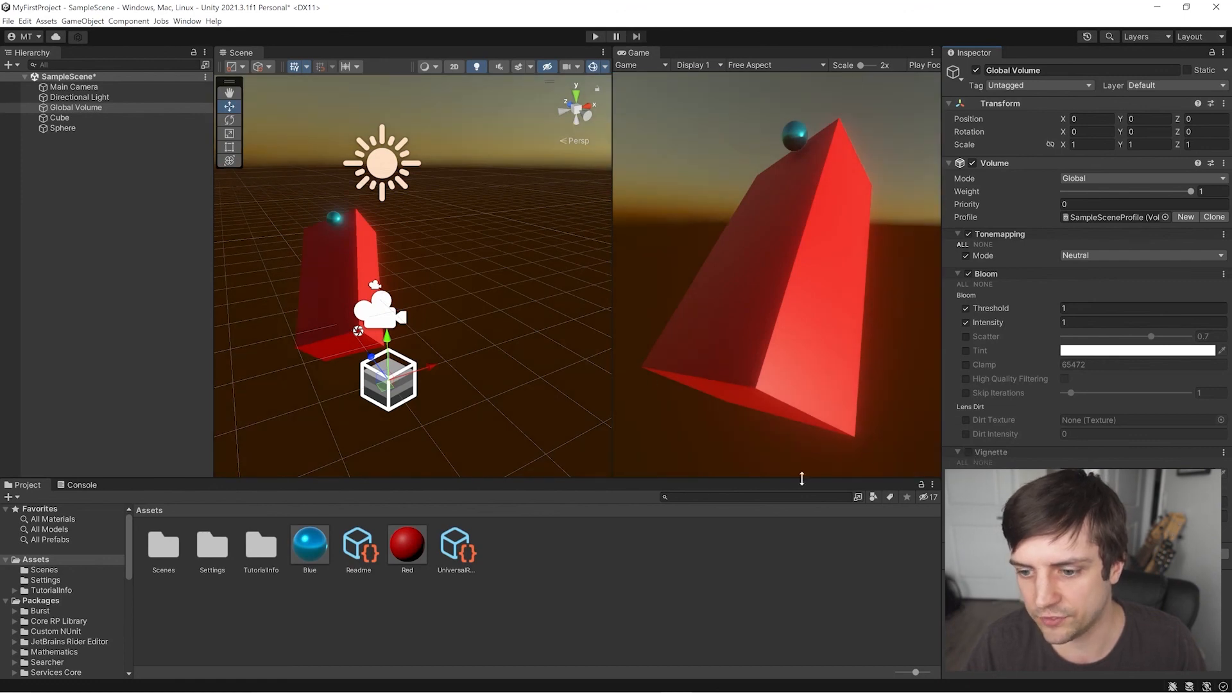
pyautogui.click(969, 453)
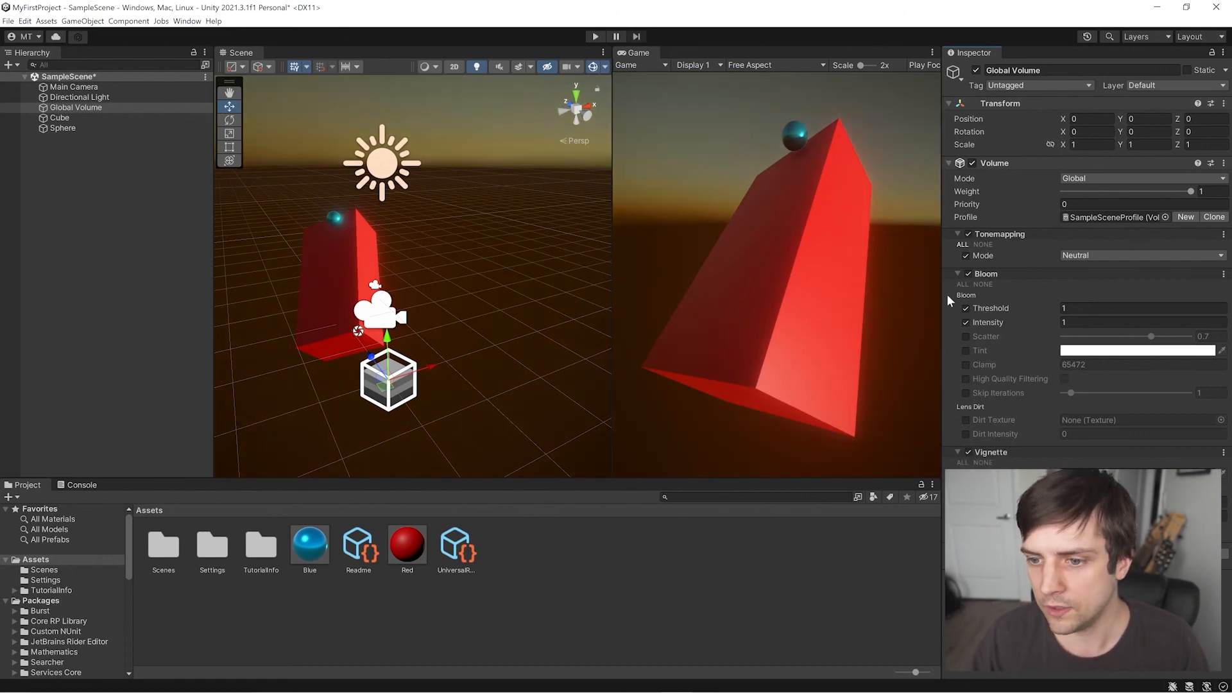
# Toggle the Bloom override off and on to compare the glow, leaving it enabled
pyautogui.click(968, 274)
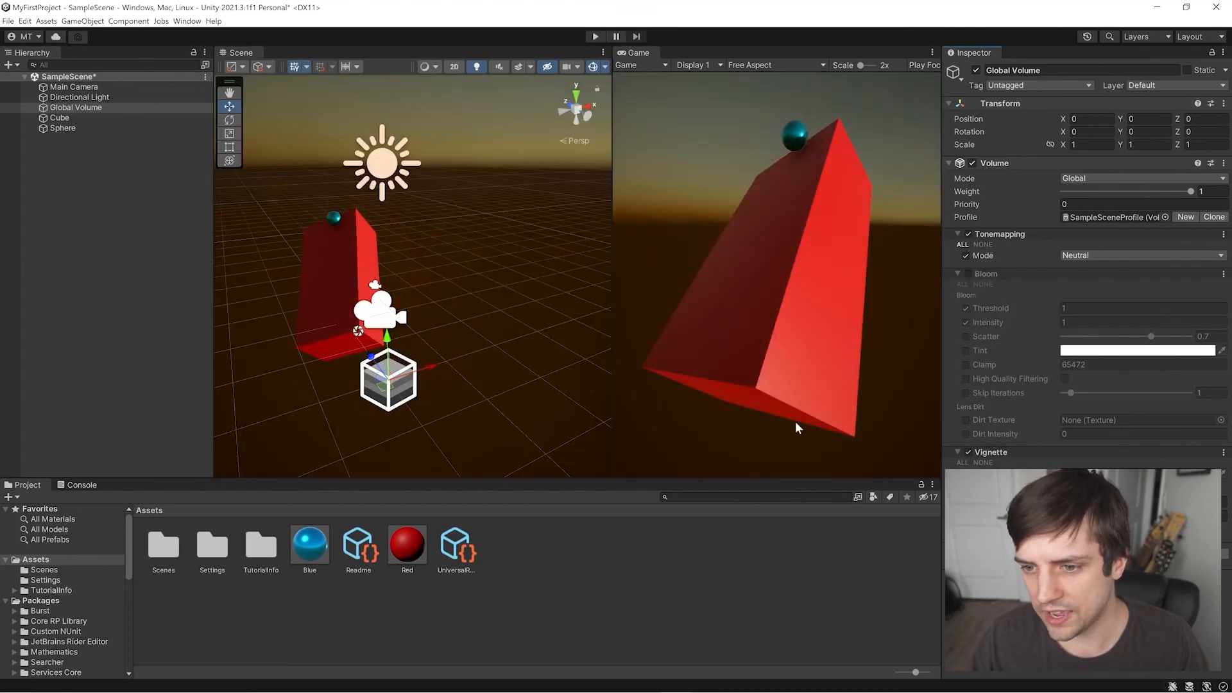
pyautogui.click(968, 274)
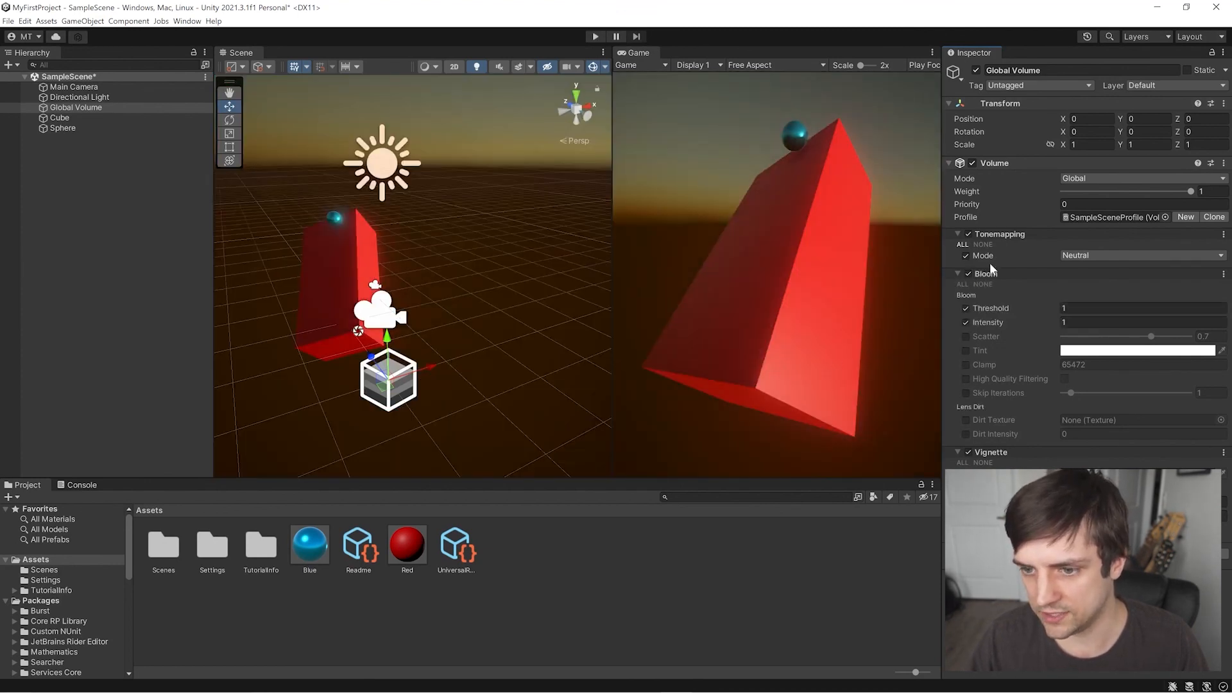
pyautogui.click(969, 275)
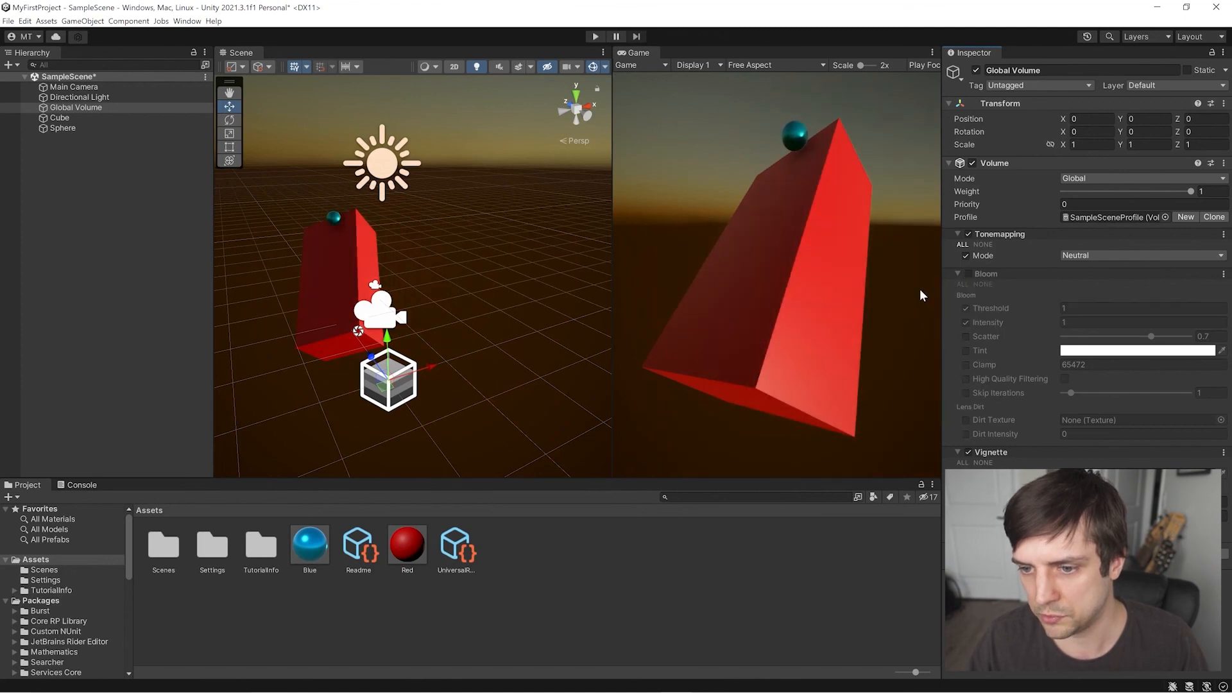
pyautogui.click(969, 274)
# Toggle the Tonemapping override off and on repeatedly to compare the colours, leaving it enabled
pyautogui.click(969, 235)
pyautogui.click(969, 235)
pyautogui.click(969, 235)
pyautogui.click(969, 235)
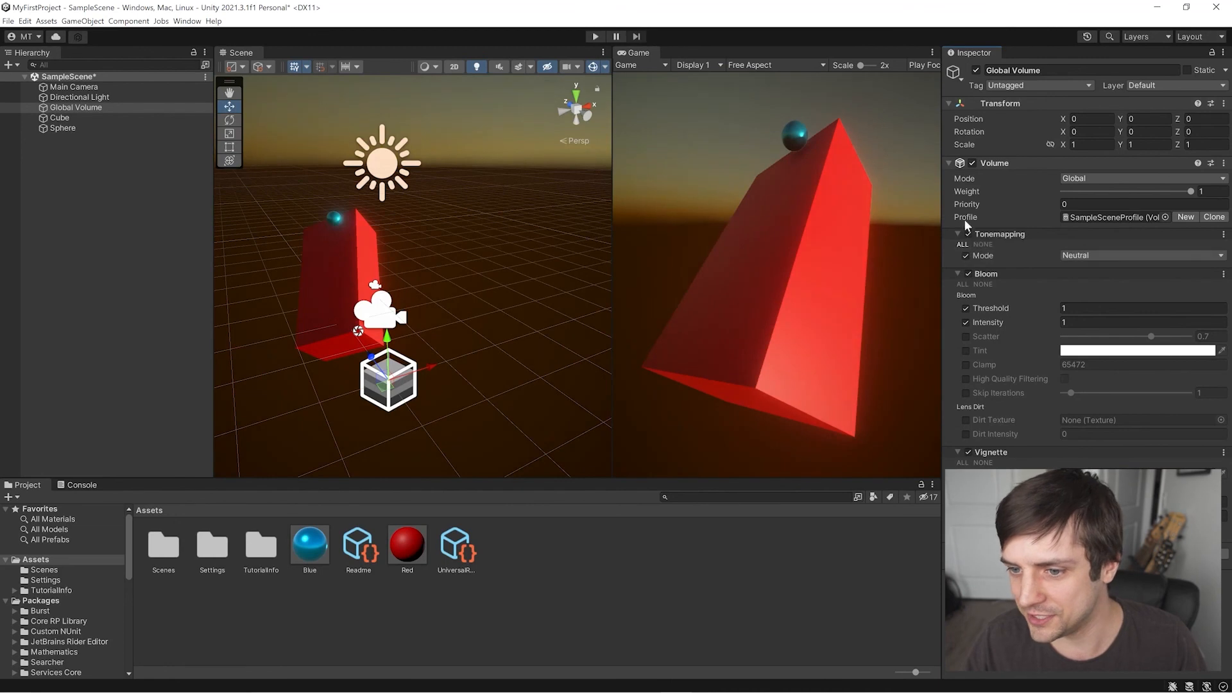
pyautogui.click(969, 234)
pyautogui.click(969, 233)
pyautogui.click(969, 234)
pyautogui.click(969, 234)
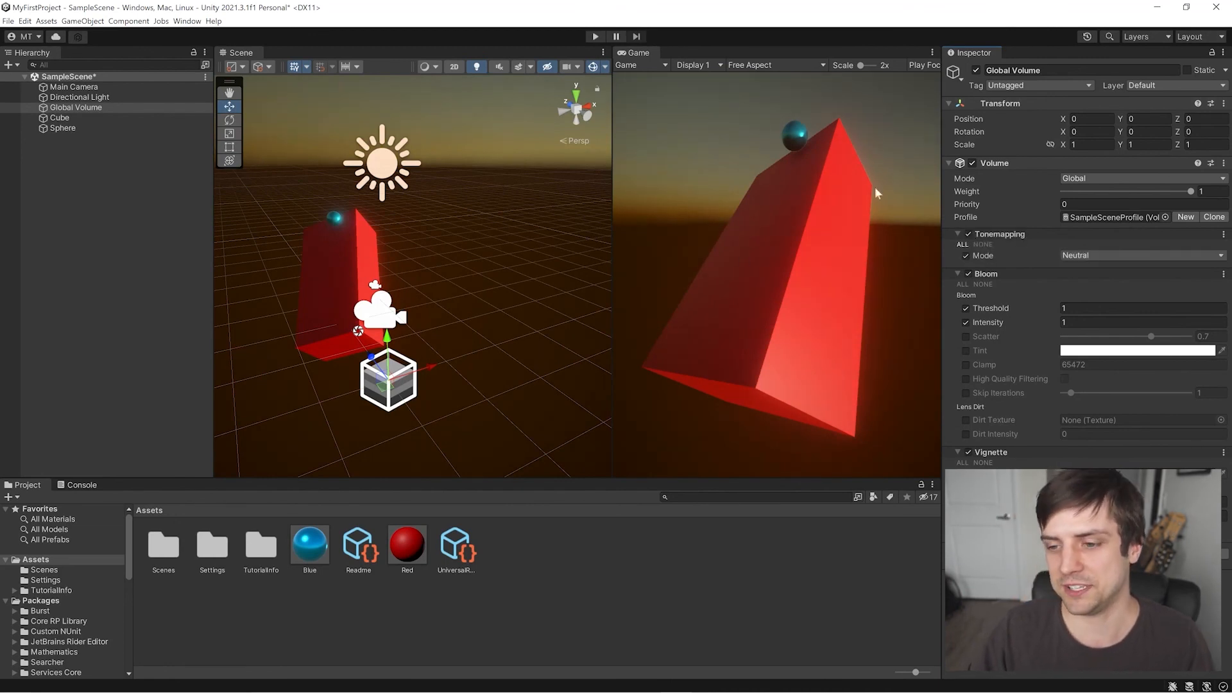
# Add a Color Curves post-processing override to the Global Volume
pyautogui.moveTo(982, 310)
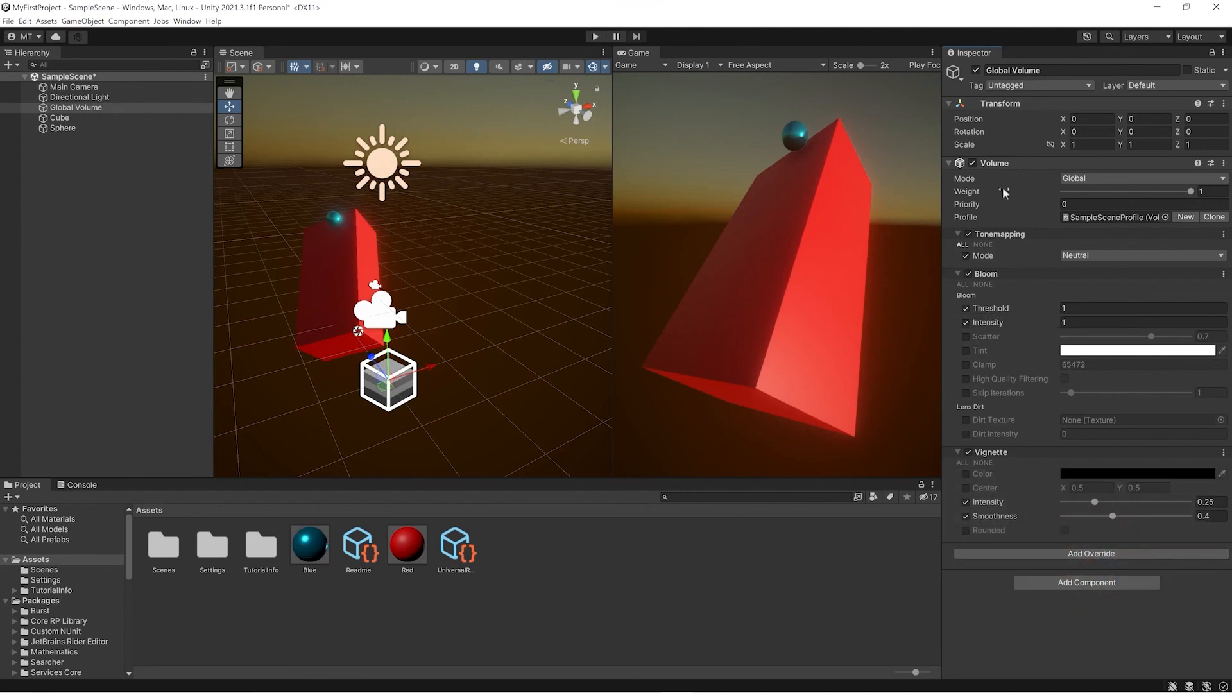
pyautogui.click(1094, 554)
pyautogui.click(1054, 398)
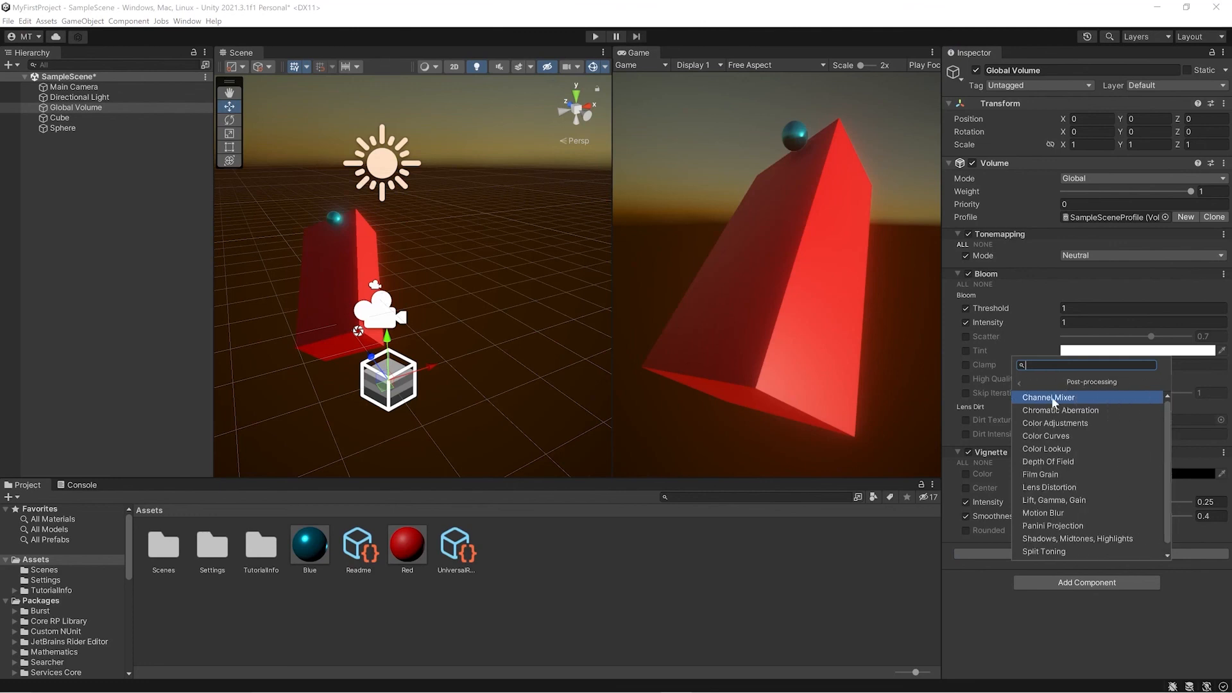
pyautogui.click(1040, 435)
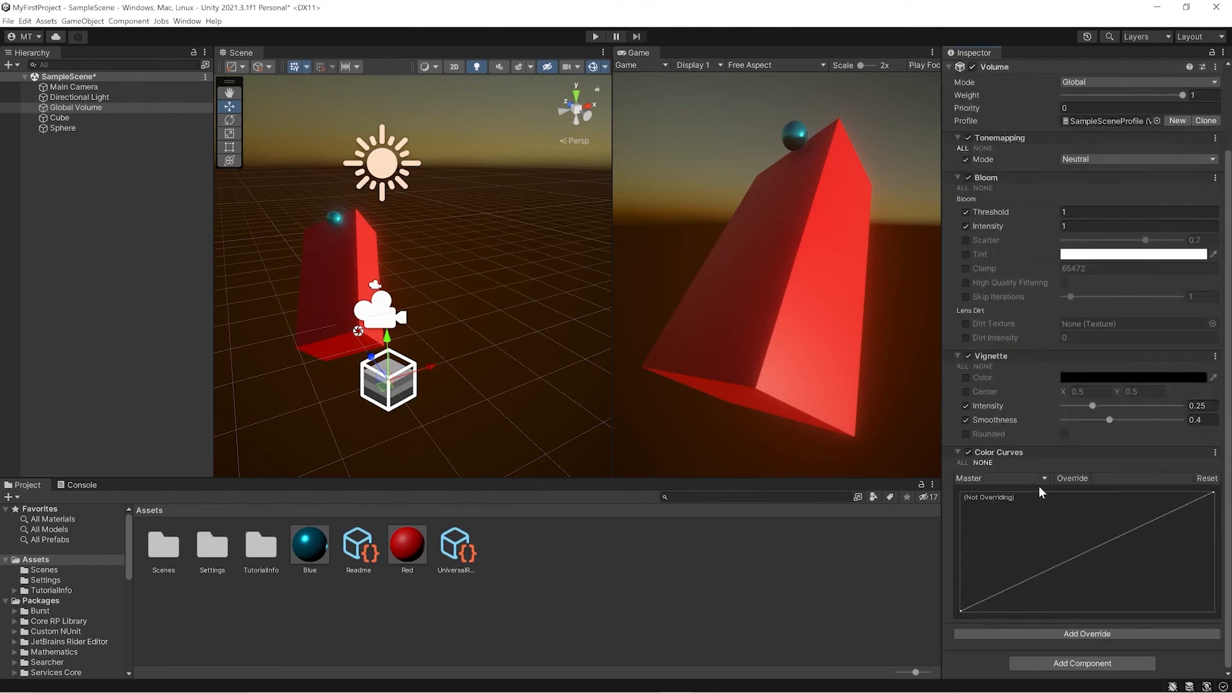
# Enable overriding of the Master color curve and add a key raised to about 0.328, 0.952
pyautogui.rightClick(1086, 550)
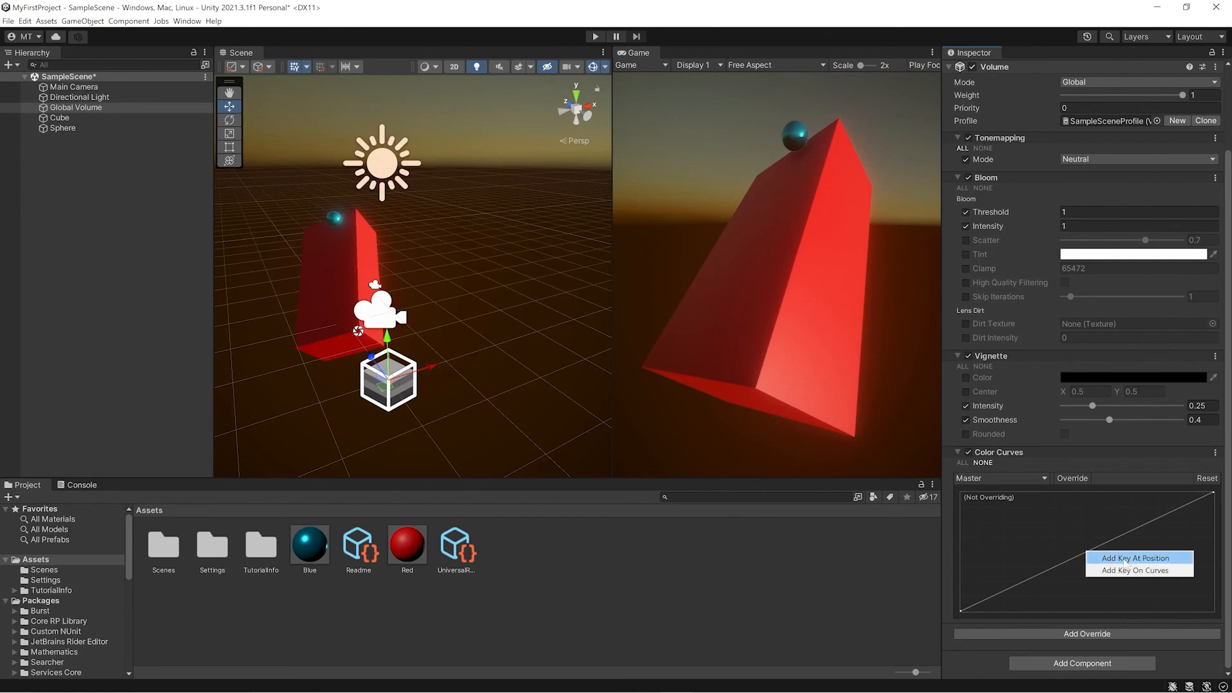
pyautogui.click(970, 483)
pyautogui.click(1041, 527)
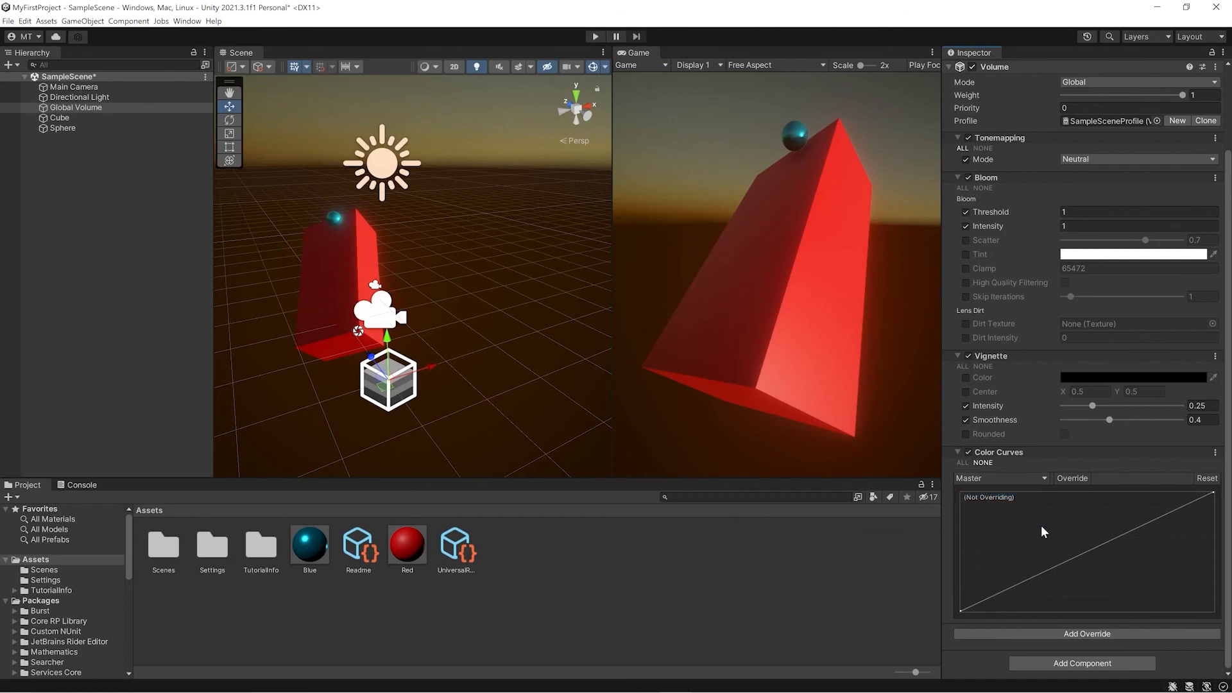
pyautogui.click(1089, 552)
pyautogui.moveTo(1085, 554); pyautogui.dragTo(1044, 497)
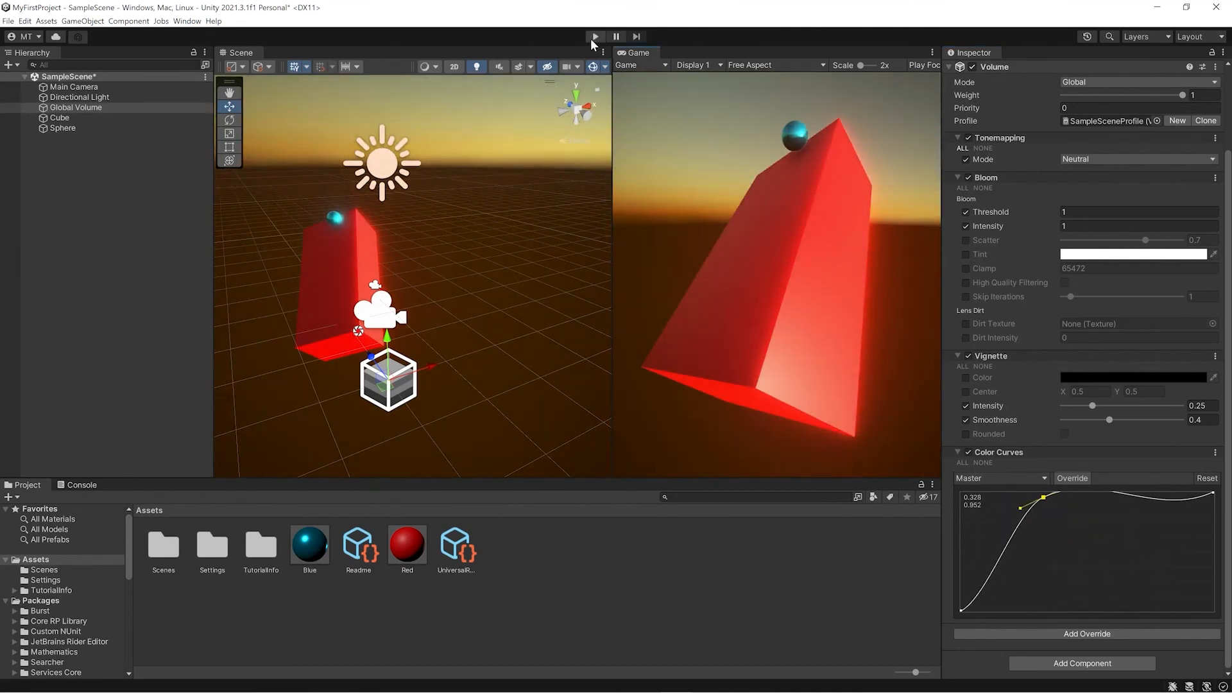
# Run the scene in Play mode to watch the sphere fall, and stop playback
pyautogui.click(592, 37)
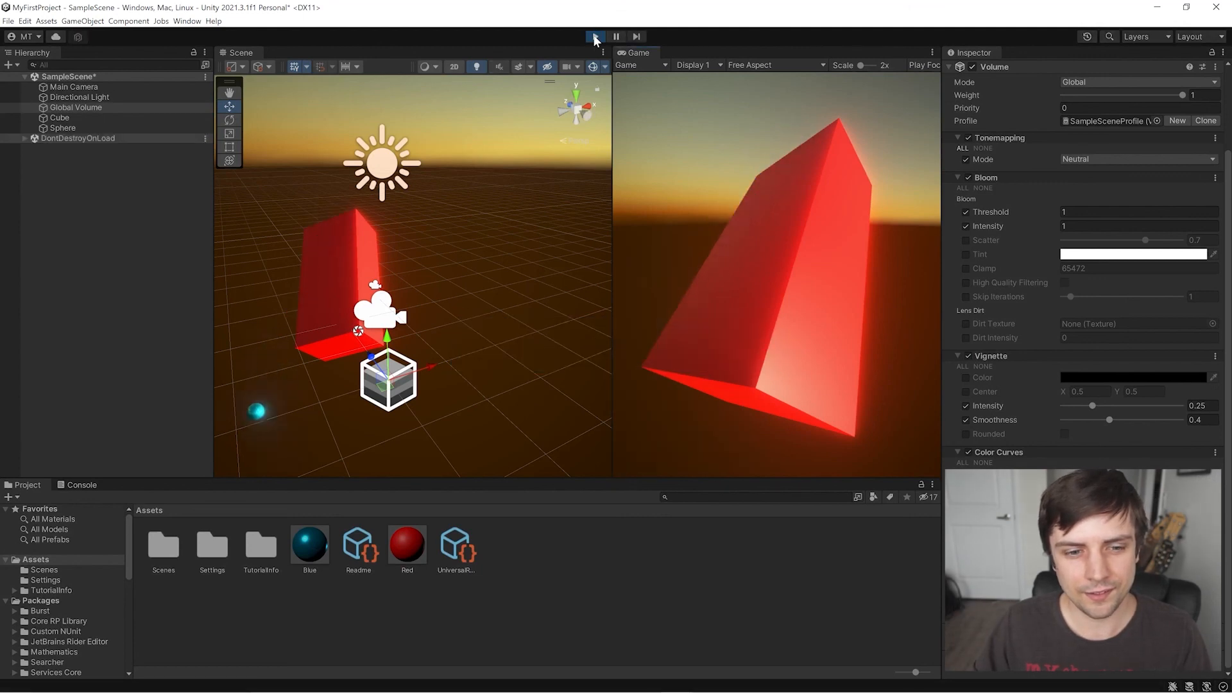
pyautogui.click(595, 37)
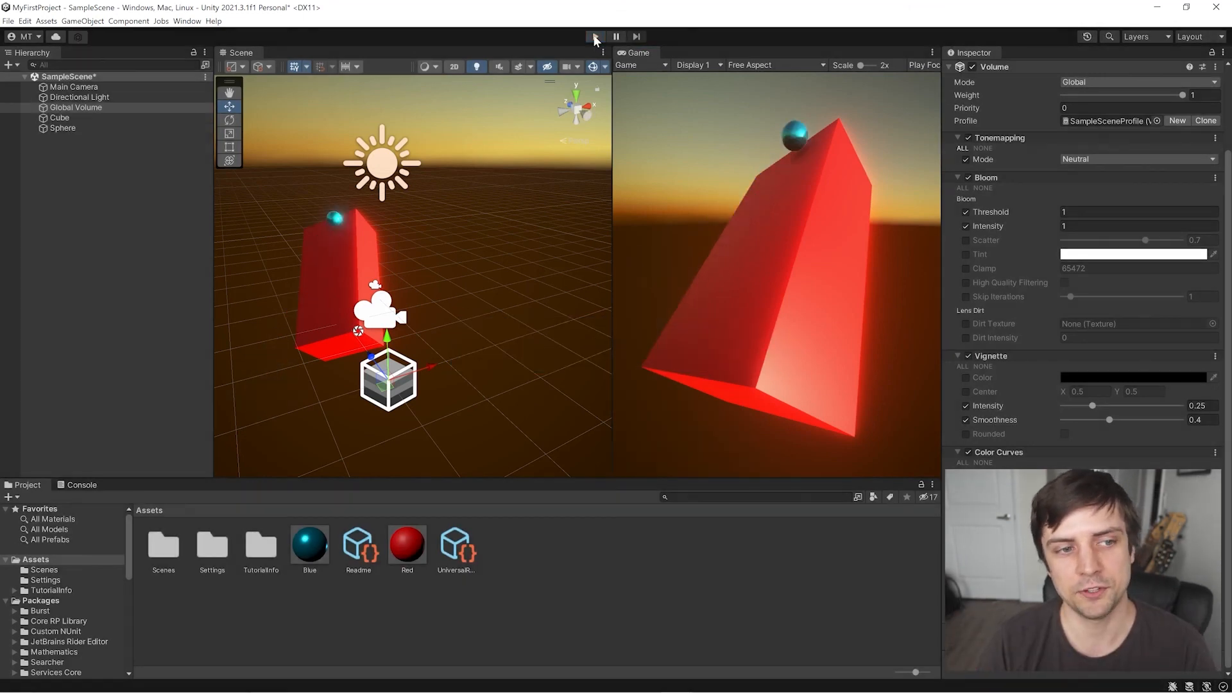